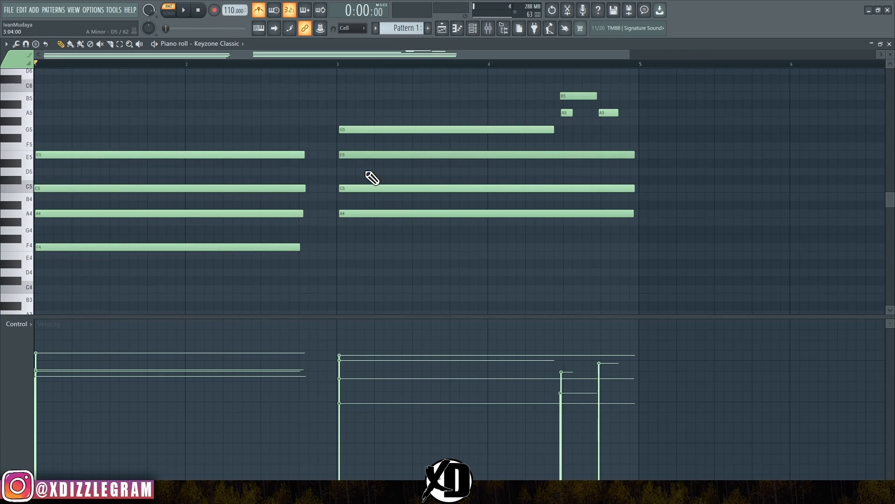
Step: Quantize the start and end times of the recorded Keyzone Classic notes and play them back
{"action": "key", "text": "alt+q"}
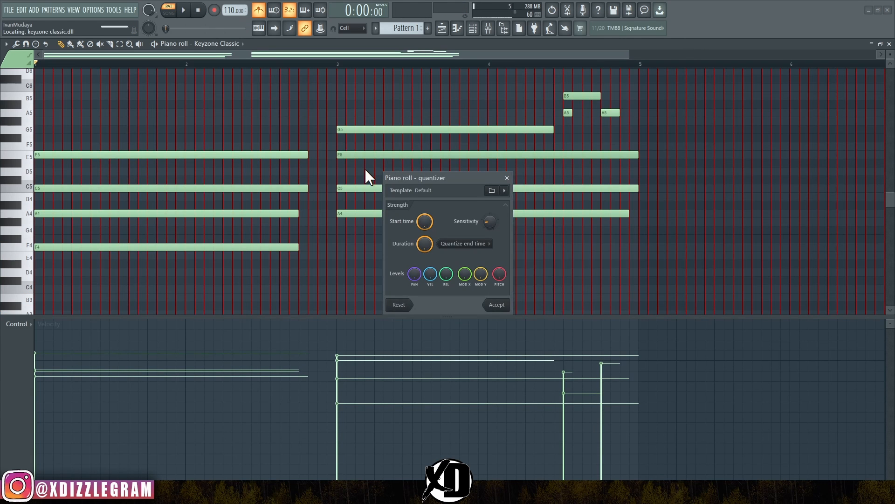
{"action": "key", "text": "Return"}
{"action": "key", "text": "space"}
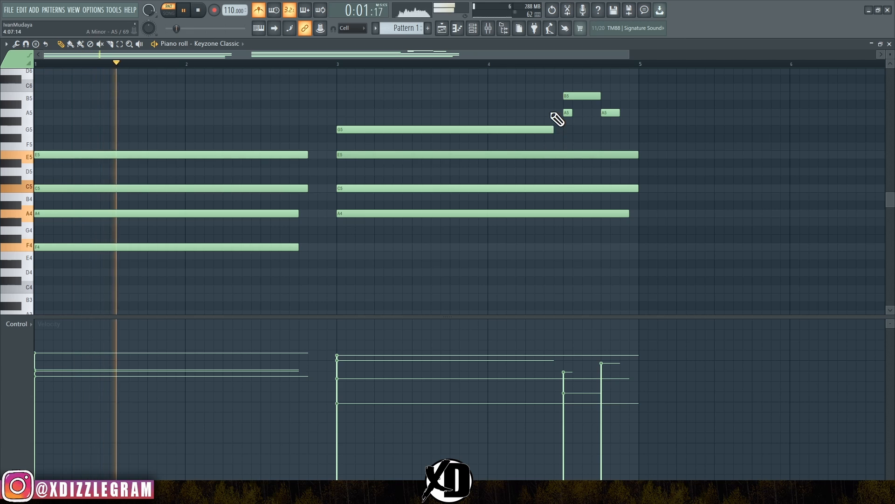
{"action": "key", "text": "space"}
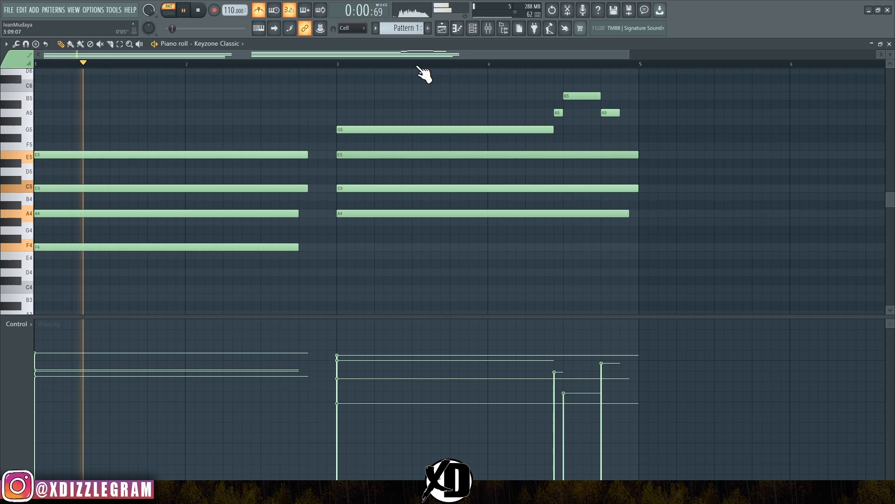
Step: Audition the four-bar piano chord progression, and duplicate all its notes into bars 5 to 8
{"action": "scroll", "coordinate": [420, 70], "scroll_direction": "down", "scroll_amount": 2}
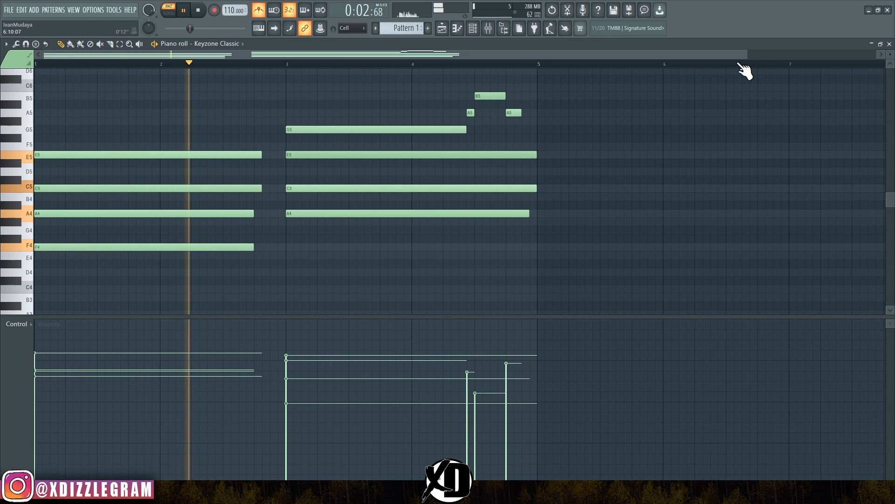
{"action": "left_click_drag", "start_coordinate": [723, 56], "coordinate": [677, 61]}
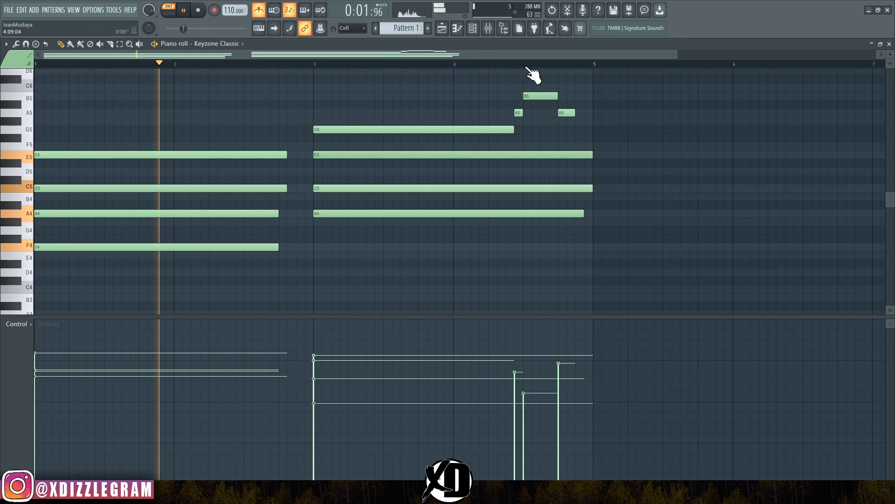
{"action": "key", "text": "space"}
{"action": "scroll", "coordinate": [521, 65], "scroll_direction": "down", "scroll_amount": 3}
{"action": "scroll", "coordinate": [521, 66], "scroll_direction": "down", "scroll_amount": 1}
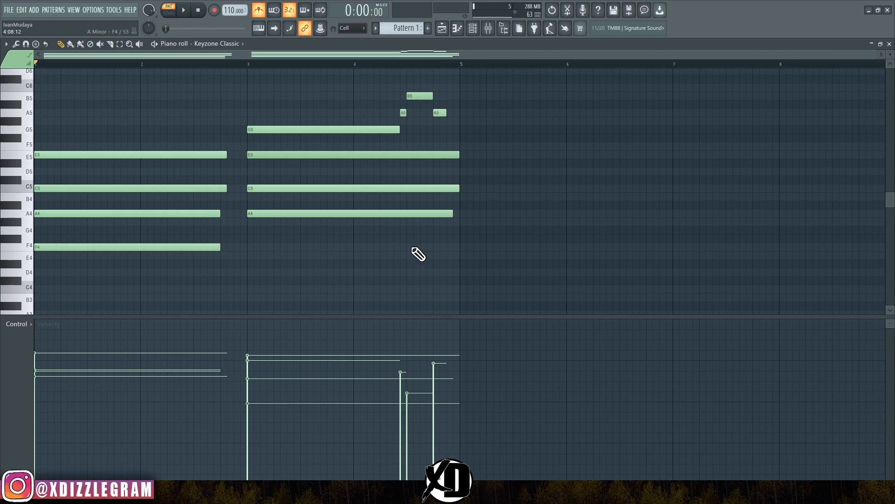
{"action": "left_click_drag", "start_coordinate": [495, 293], "coordinate": [141, 94]}
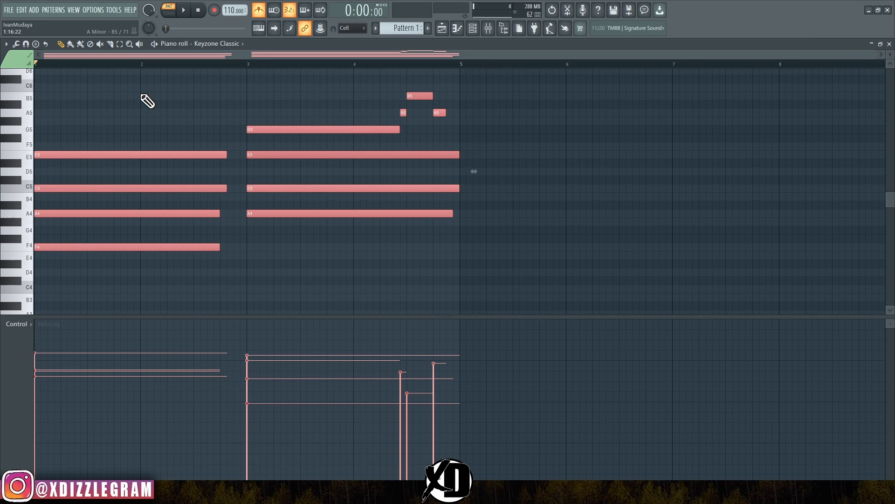
{"action": "key", "text": "ctrl+b"}
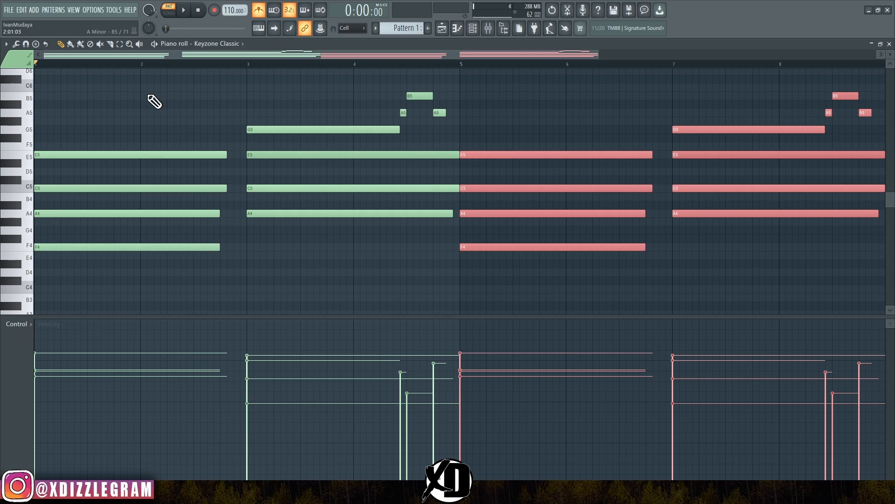
Step: Delete the short A5 note before B5 in bar 4, and lengthen the closing A5 notes to the ends of bars 4 and 8
{"action": "scroll", "coordinate": [427, 65], "scroll_direction": "down", "scroll_amount": 2}
{"action": "right_click", "coordinate": [319, 103]}
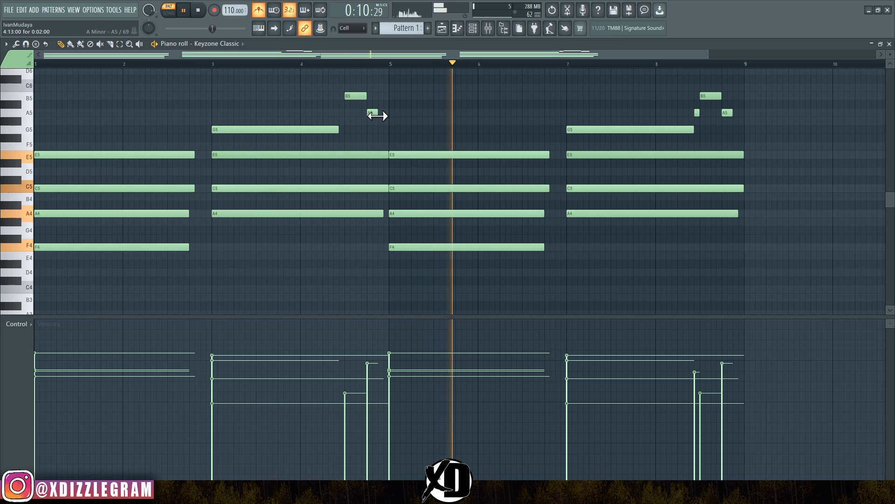
{"action": "left_click_drag", "start_coordinate": [378, 116], "coordinate": [390, 113]}
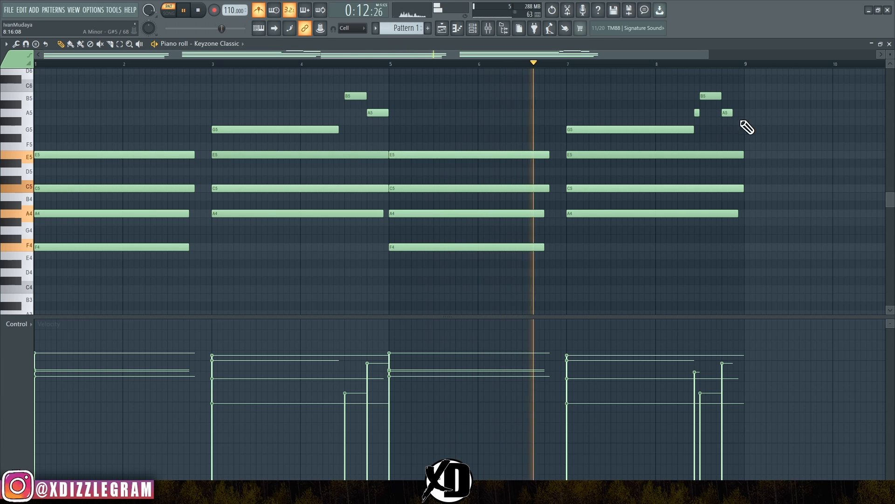
{"action": "left_click_drag", "start_coordinate": [734, 114], "coordinate": [741, 116]}
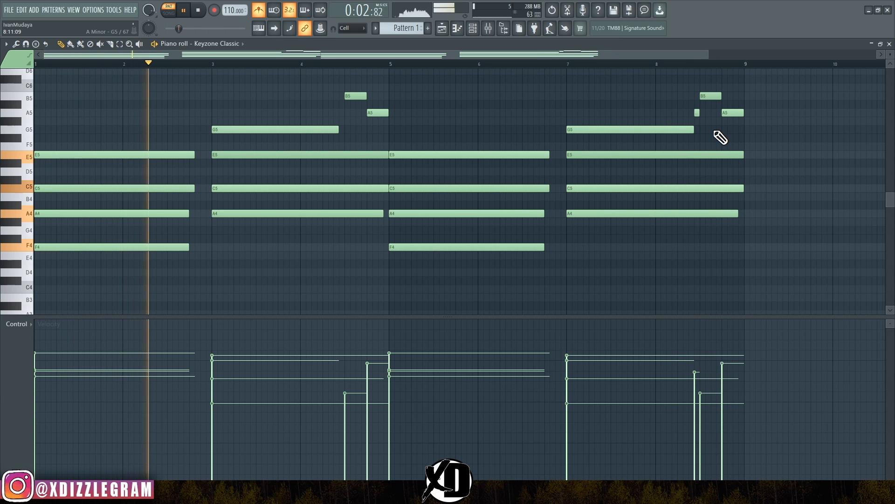
{"action": "key", "text": "space"}
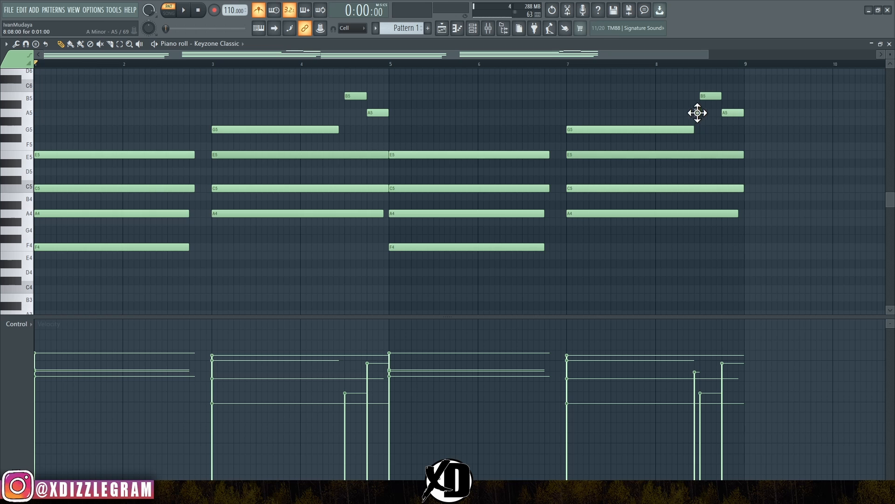
Step: Add a ravity(S) instrument channel and browse its factory 09 Bass Synth presets
{"action": "double_click", "coordinate": [579, 44]}
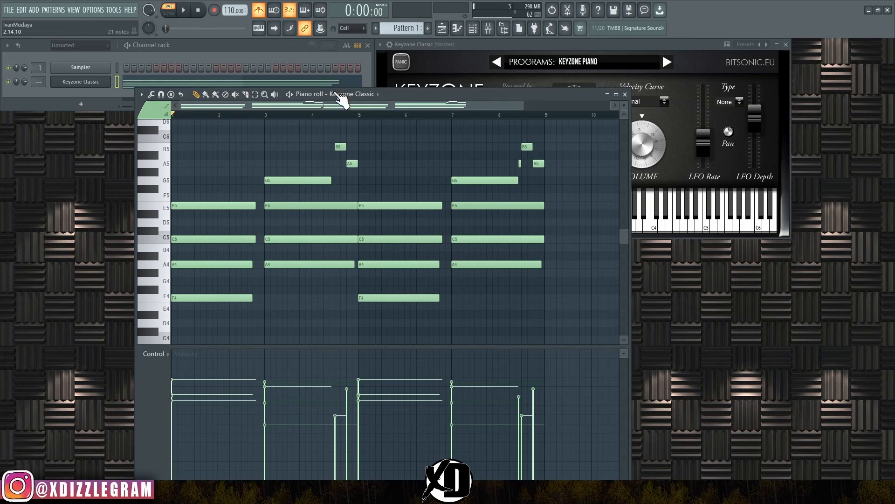
{"action": "left_click", "coordinate": [308, 80]}
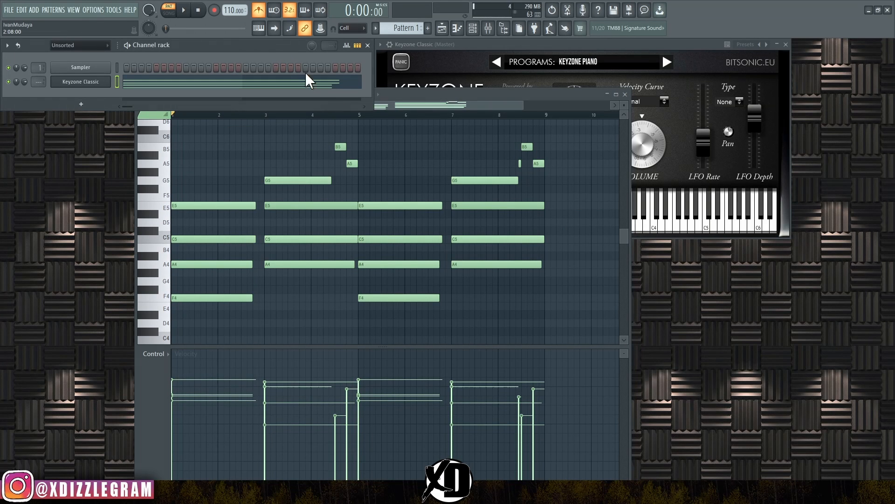
{"action": "left_click", "coordinate": [81, 104]}
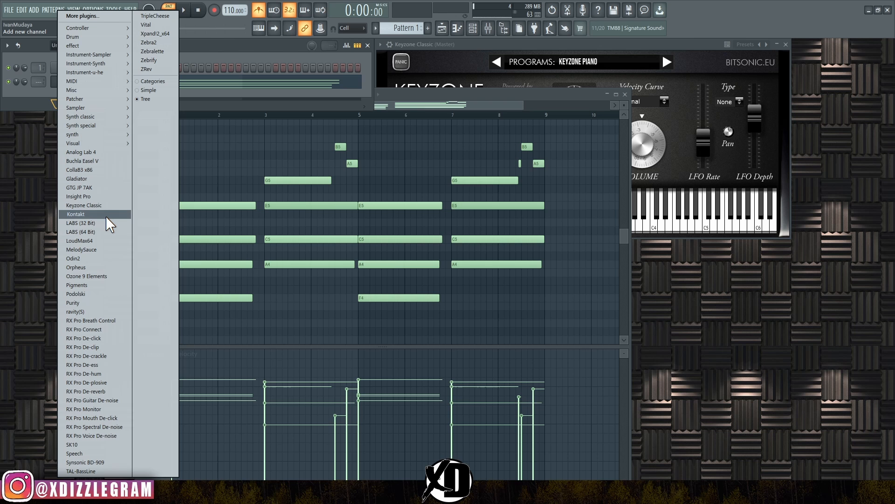
{"action": "left_click", "coordinate": [75, 311]}
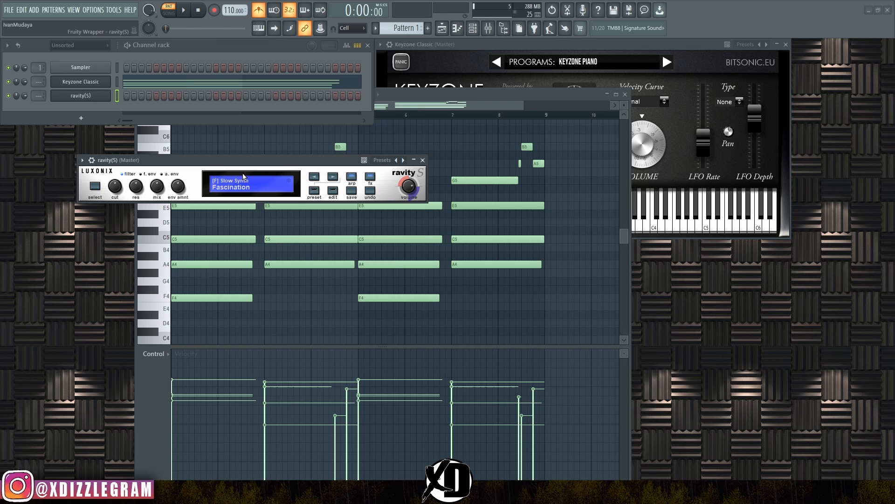
{"action": "left_click", "coordinate": [314, 191]}
{"action": "left_click", "coordinate": [115, 321]}
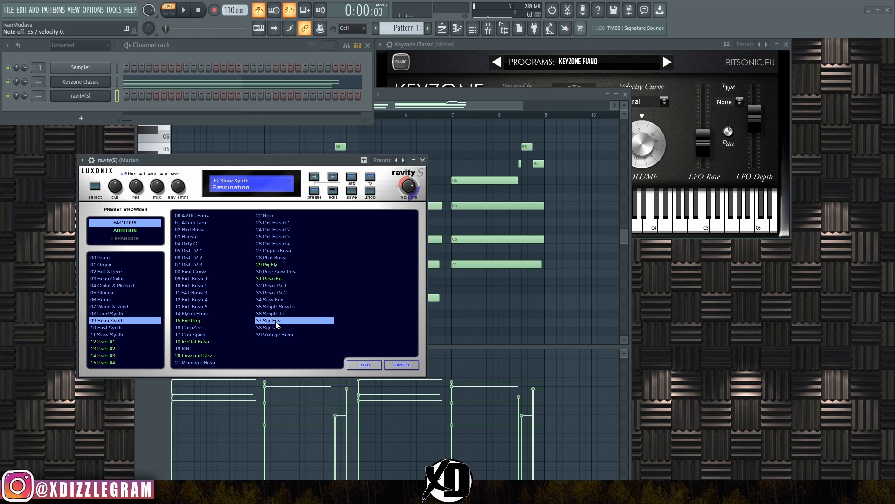
Step: Draw four one-step F4 bass notes for ravity(S) on steps 1, 5, 8 and 11 of bar 1
{"action": "left_click", "coordinate": [382, 99]}
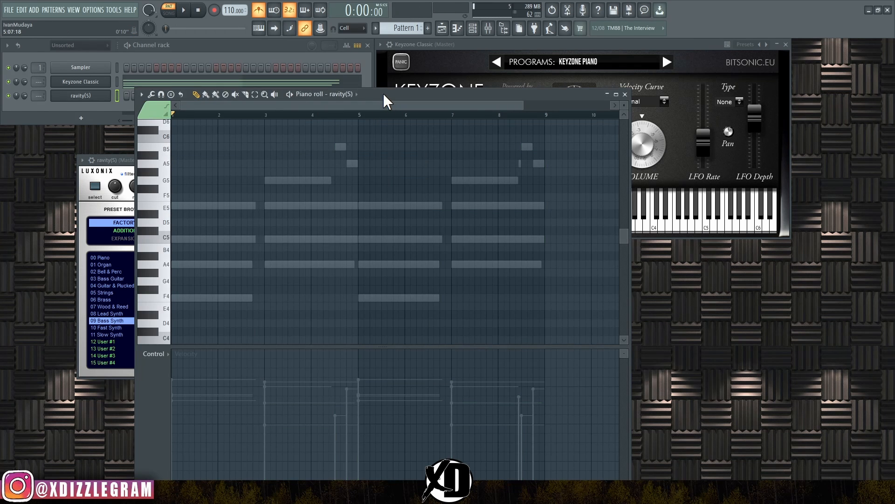
{"action": "double_click", "coordinate": [382, 93]}
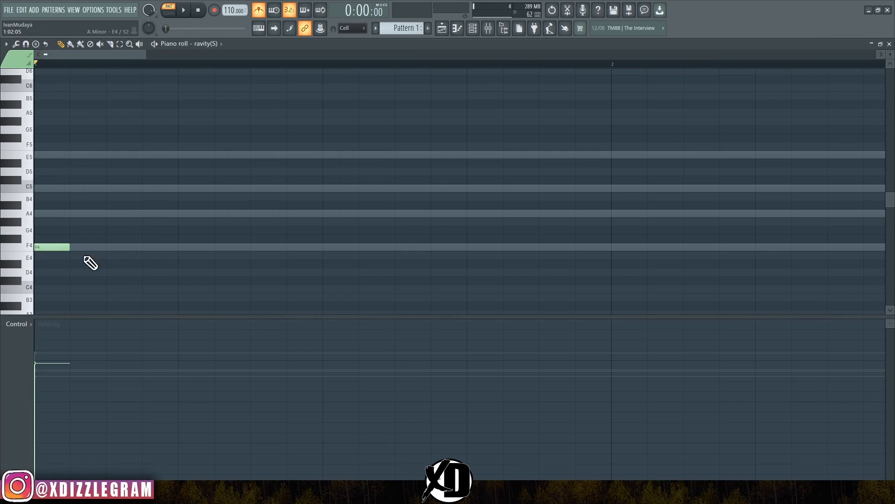
{"action": "key", "text": "space"}
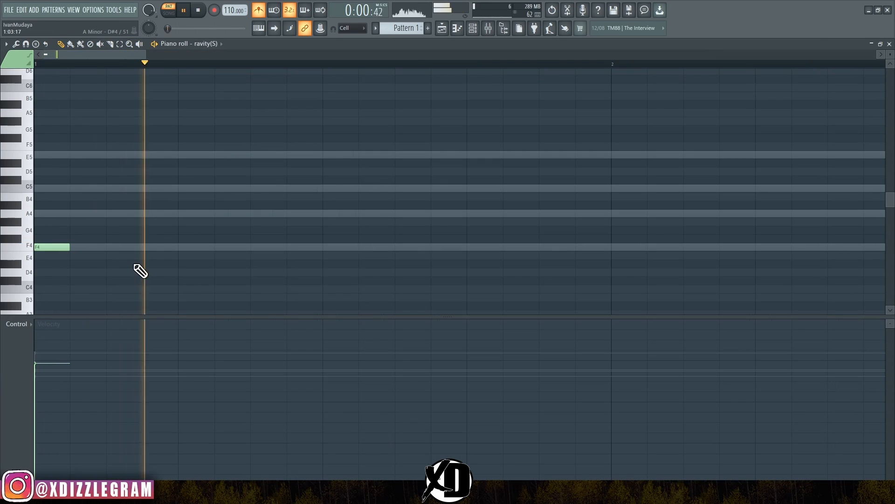
{"action": "left_click", "coordinate": [188, 246]}
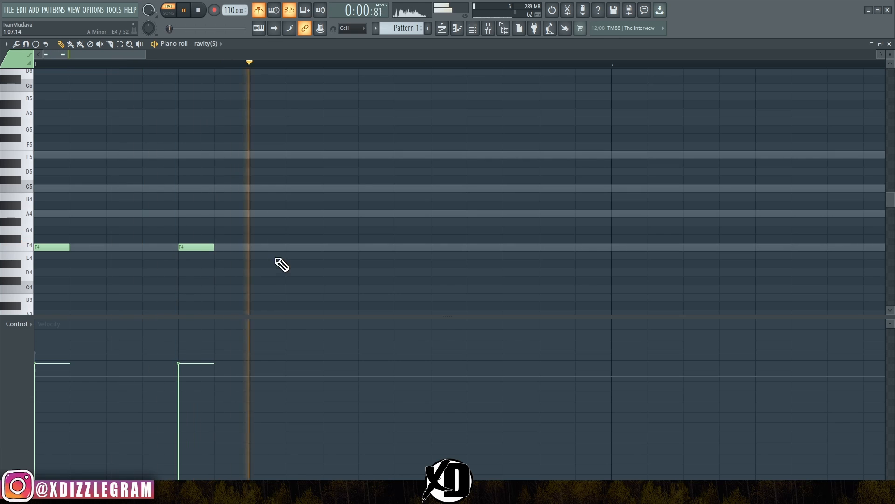
{"action": "left_click", "coordinate": [298, 247]}
{"action": "key", "text": "space"}
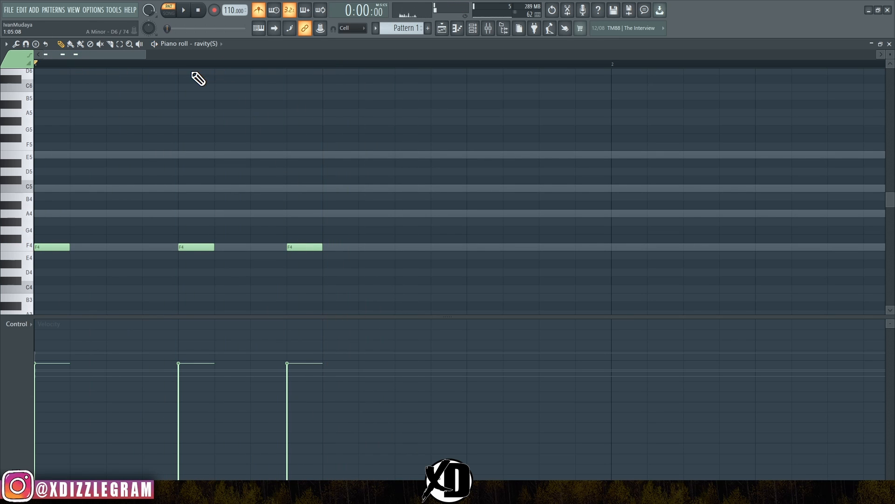
{"action": "scroll", "coordinate": [199, 67], "scroll_direction": "down", "scroll_amount": 2}
{"action": "scroll", "coordinate": [200, 72], "scroll_direction": "down", "scroll_amount": 2}
{"action": "key", "text": "space"}
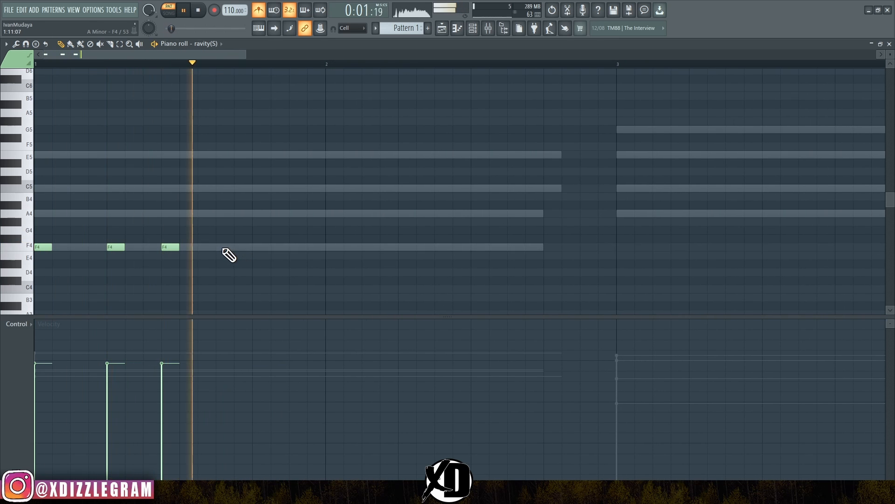
{"action": "left_click", "coordinate": [224, 247]}
Step: Duplicate the F4 bass rhythm into bar 2 and add a two-step F4 note at the end of that bar
{"action": "left_click_drag", "start_coordinate": [266, 274], "coordinate": [42, 244]}
{"action": "key", "text": "ctrl+b"}
{"action": "scroll", "coordinate": [254, 148], "scroll_direction": "down", "scroll_amount": 2}
{"action": "key", "text": "space"}
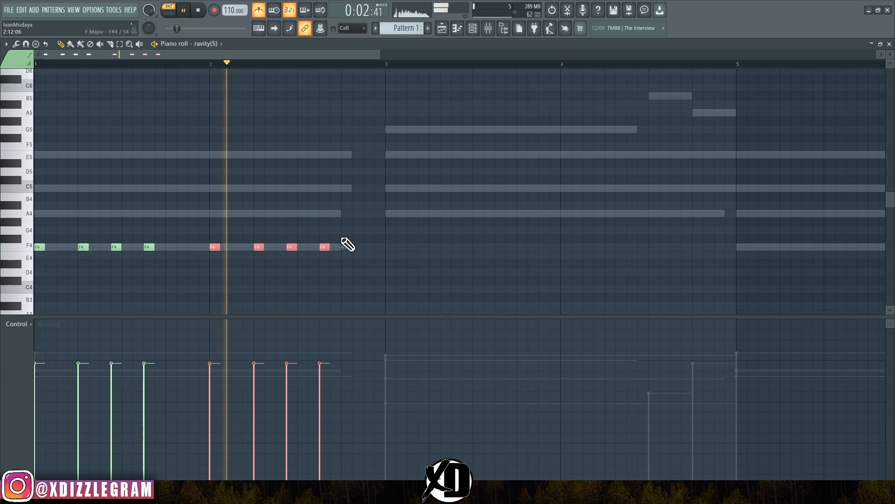
{"action": "key", "text": "space"}
{"action": "left_click", "coordinate": [366, 247]}
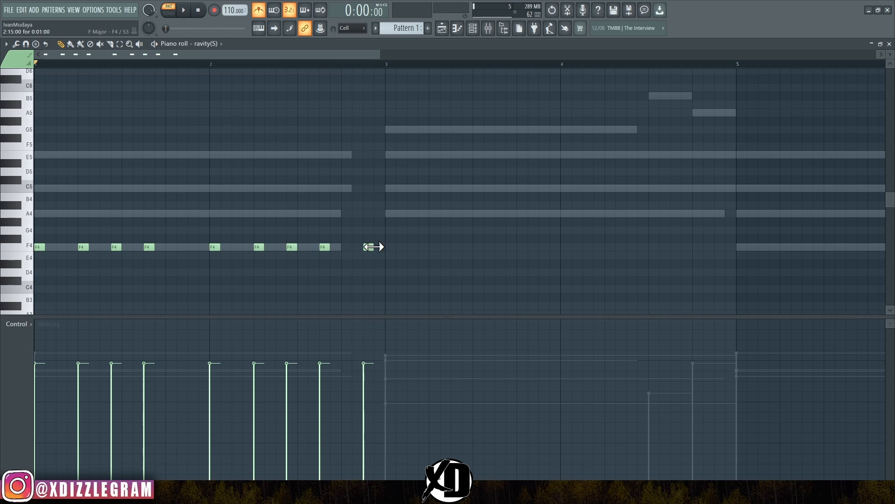
Step: Duplicate the two-bar F4 bass line into bars 3 and 4 and transpose the copy to A4
{"action": "left_click_drag", "start_coordinate": [401, 275], "coordinate": [91, 214]}
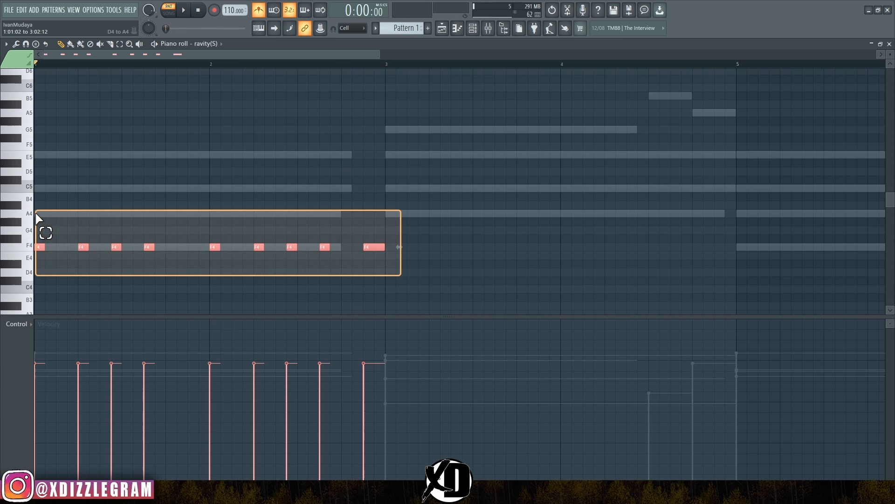
{"action": "left_click_drag", "start_coordinate": [36, 213], "coordinate": [36, 214]}
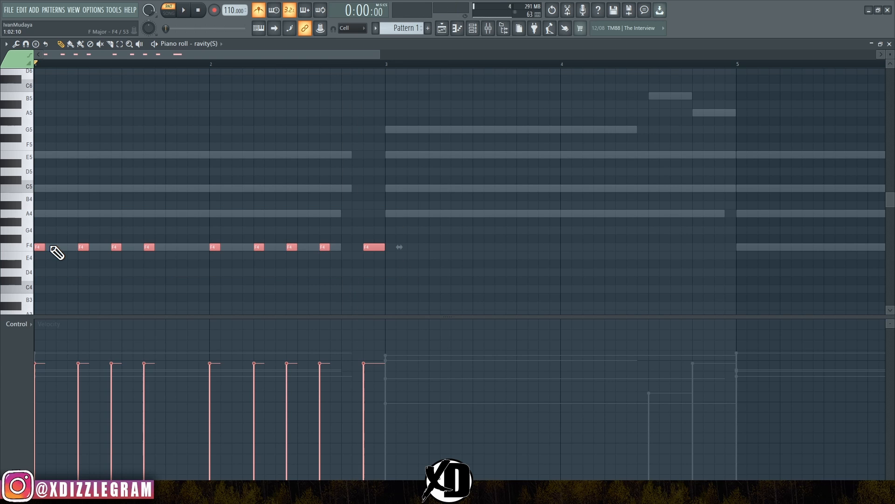
{"action": "key", "text": "ctrl+b"}
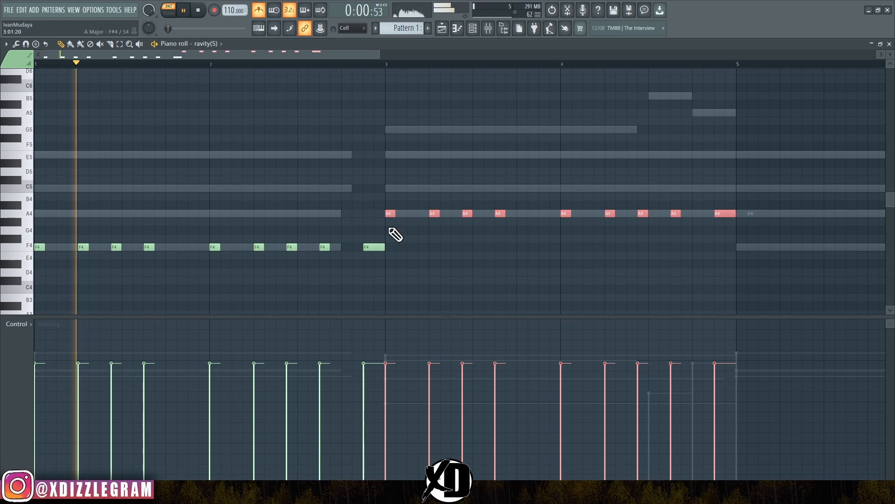
Step: Raise the final bass note of bar 4 to C5 and audition the bass line with the chords
{"action": "scroll", "coordinate": [360, 73], "scroll_direction": "down", "scroll_amount": 3}
{"action": "scroll", "coordinate": [360, 72], "scroll_direction": "down", "scroll_amount": 2}
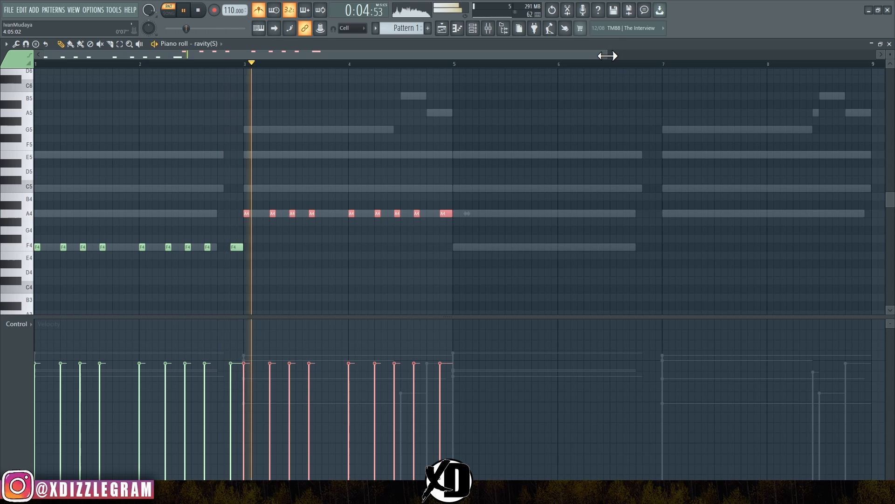
{"action": "left_click_drag", "start_coordinate": [608, 54], "coordinate": [564, 54]}
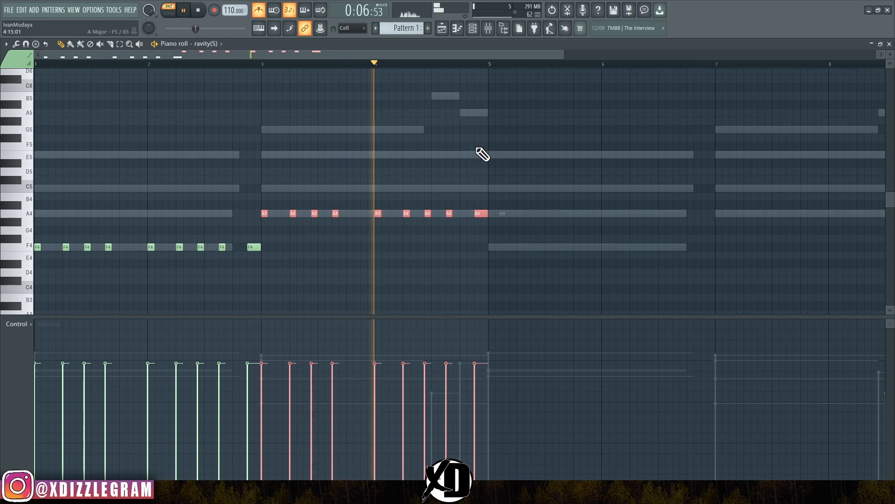
{"action": "key", "text": "space"}
{"action": "left_click", "coordinate": [484, 200]}
{"action": "right_click", "coordinate": [484, 200]}
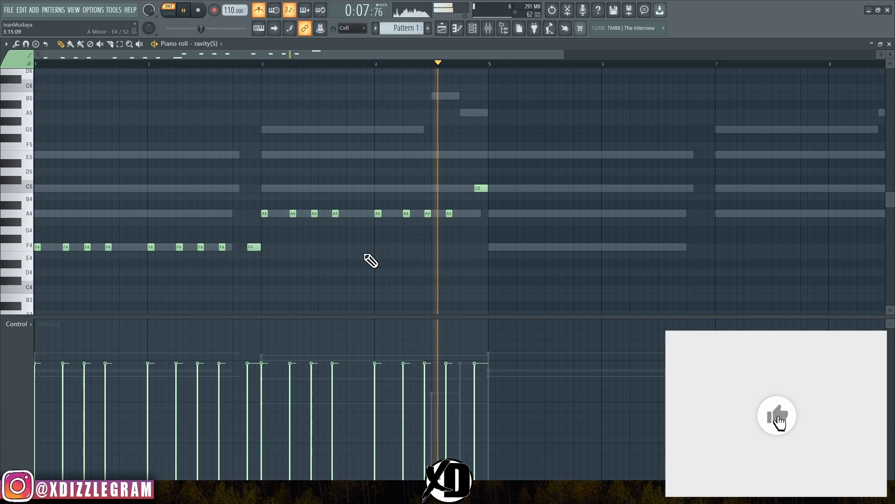
{"action": "key", "text": "space"}
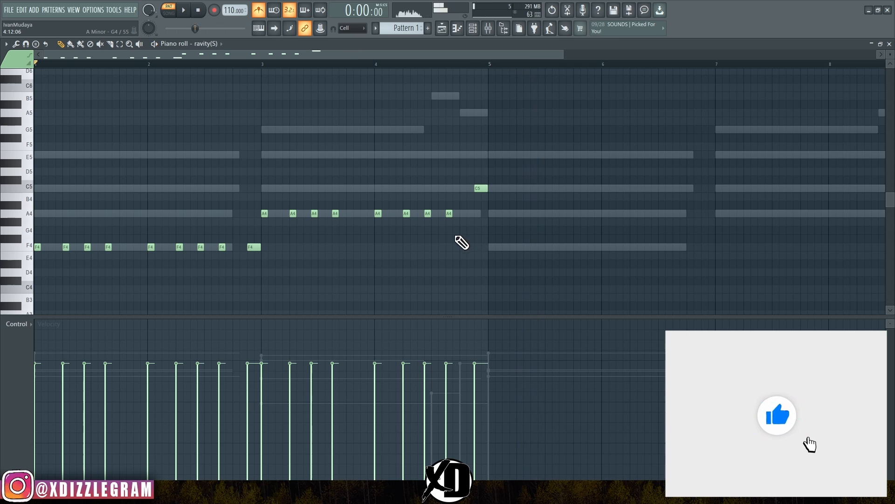
Step: Duplicate the whole four-bar bass line into bars 5 to 8 and play the pattern
{"action": "left_click_drag", "start_coordinate": [513, 283], "coordinate": [28, 196]}
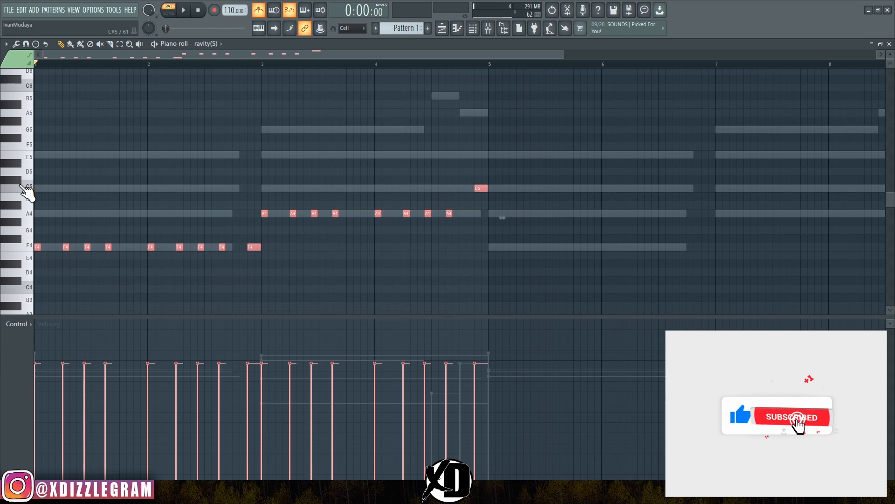
{"action": "key", "text": "ctrl+b"}
{"action": "scroll", "coordinate": [340, 74], "scroll_direction": "down", "scroll_amount": 3}
{"action": "key", "text": "space"}
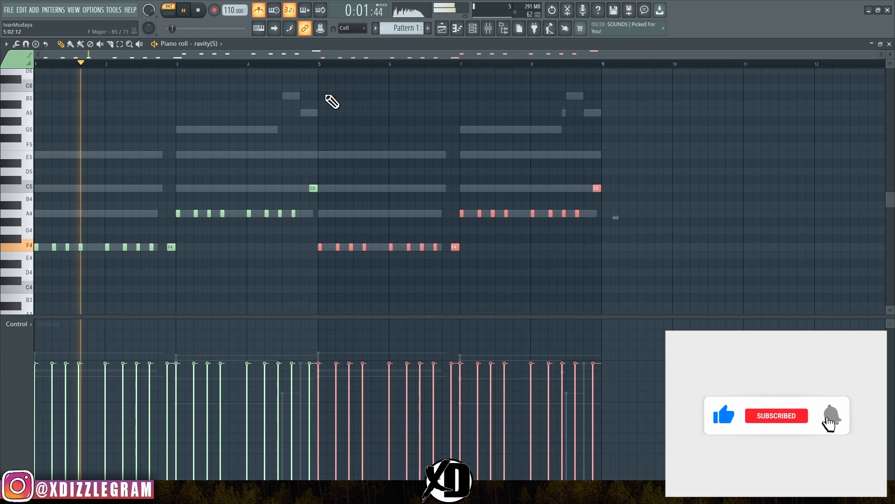
{"action": "scroll", "coordinate": [308, 100], "scroll_direction": "down", "scroll_amount": 2}
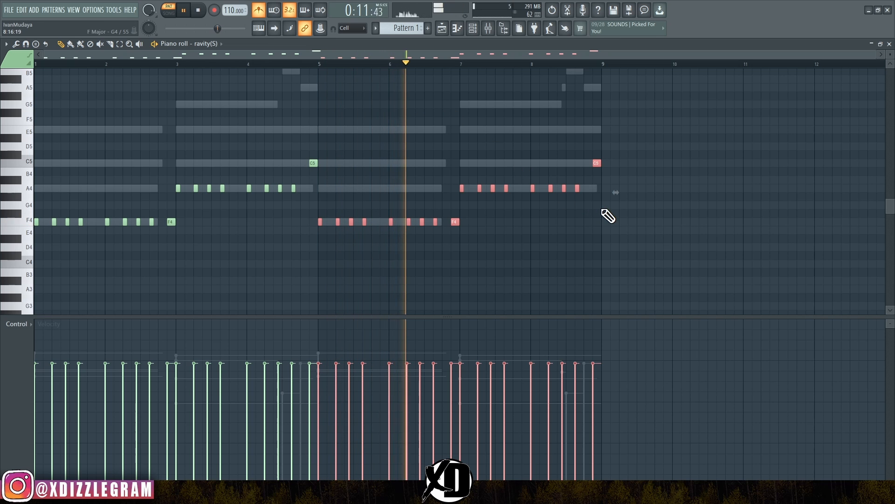
Step: Lower the repeated A4 bass notes of bars 7 and 8 to A3 and end bar 8 on D4
{"action": "left_click_drag", "start_coordinate": [595, 209], "coordinate": [463, 187]}
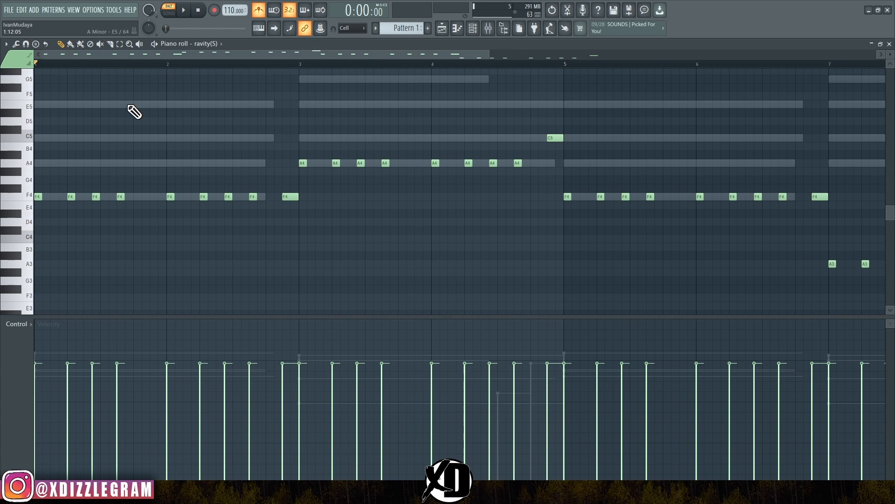
Step: Lengthen the fourth F4 bass note of bar 1 to two steps and add a two-step D4 at the end of that bar
{"action": "scroll", "coordinate": [66, 57], "scroll_direction": "up", "scroll_amount": 3}
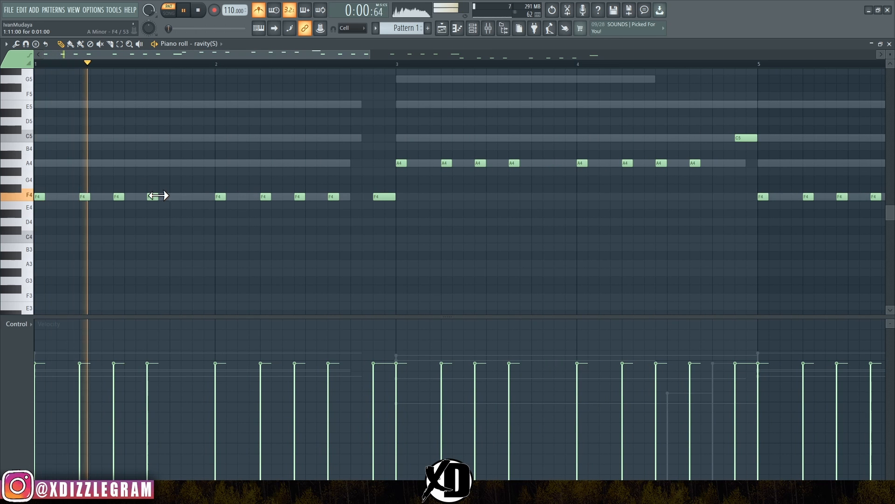
{"action": "left_click_drag", "start_coordinate": [164, 198], "coordinate": [167, 195]}
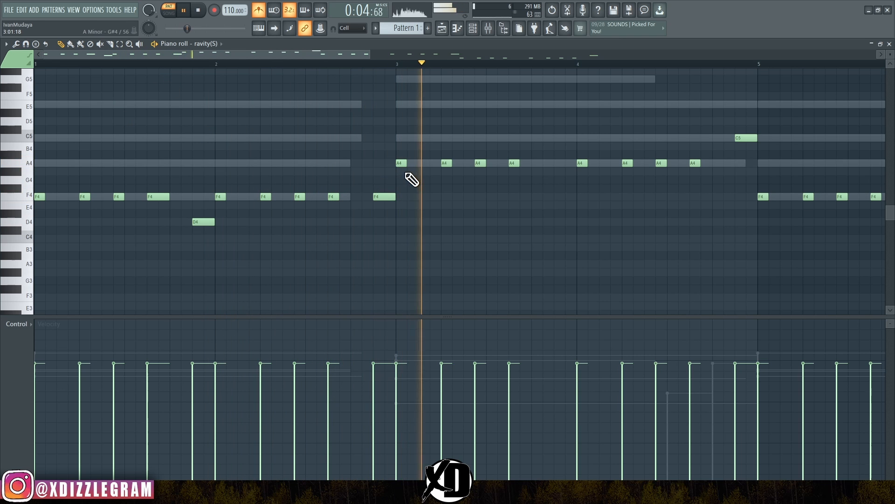
{"action": "scroll", "coordinate": [335, 73], "scroll_direction": "down", "scroll_amount": 1, "text": "ctrl"}
{"action": "scroll", "coordinate": [335, 70], "scroll_direction": "down", "scroll_amount": 1}
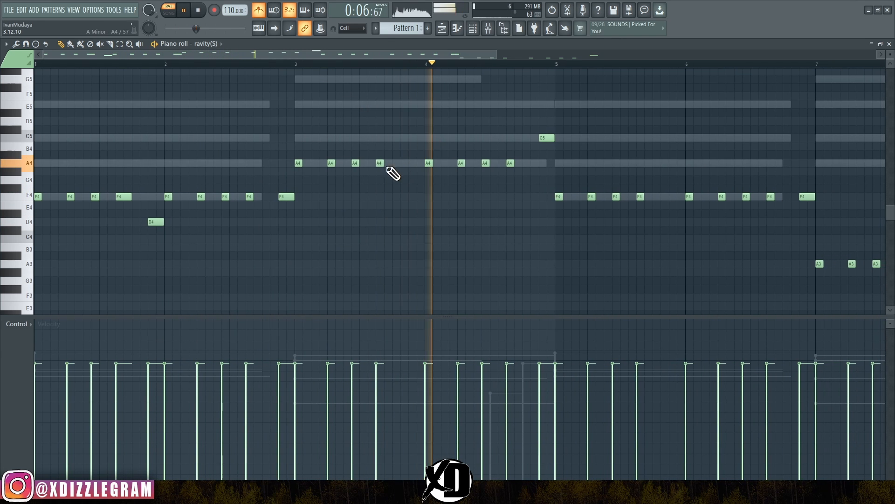
Step: Lengthen the fourth A4 of bar 3, the last A4 of bar 4 and the last short F4 of bar 6 to two steps
{"action": "left_click_drag", "start_coordinate": [514, 163], "coordinate": [522, 163]}
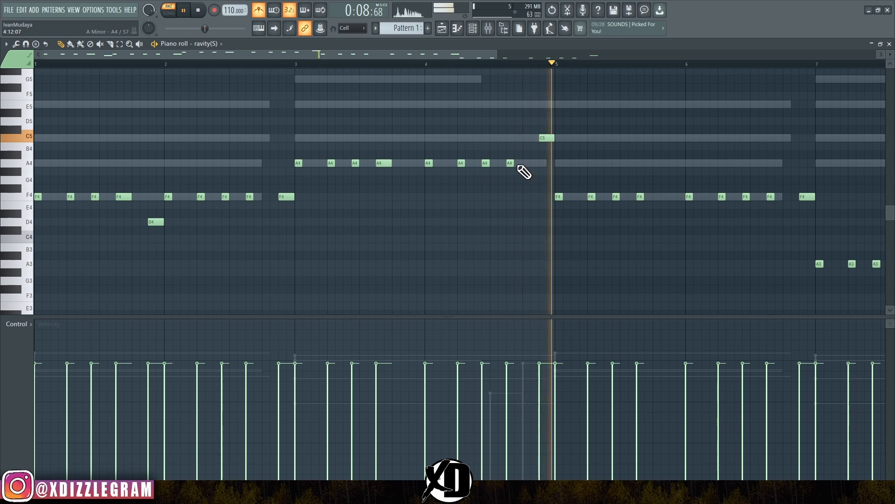
{"action": "scroll", "coordinate": [467, 71], "scroll_direction": "down", "scroll_amount": 2}
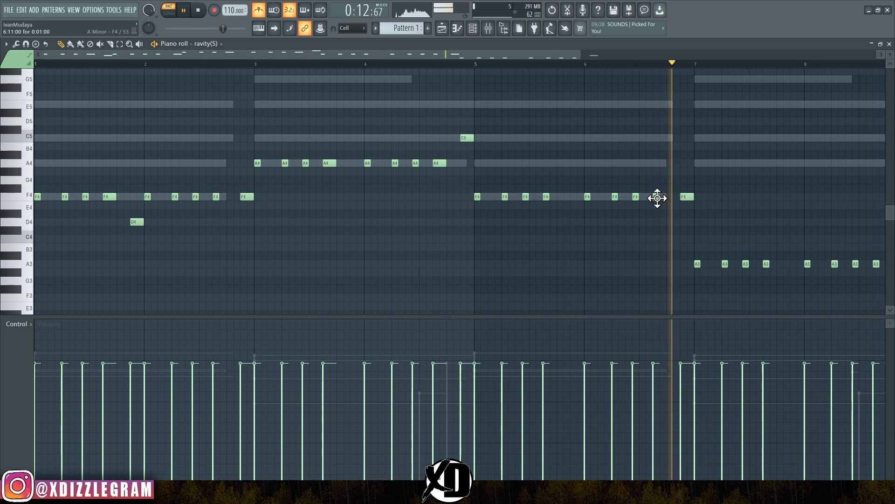
{"action": "scroll", "coordinate": [397, 63], "scroll_direction": "down", "scroll_amount": 3}
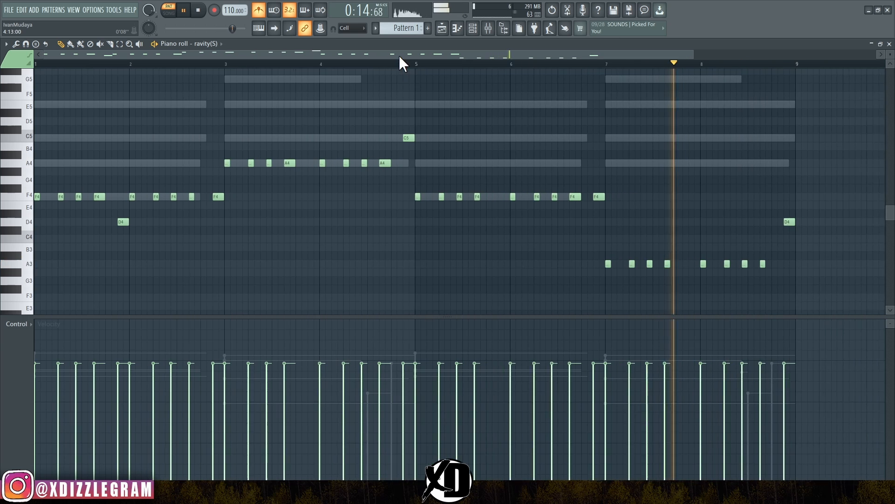
Step: Add a two-step A3 bass note directly before the final D4 of bar 8 and audition the bass line
{"action": "scroll", "coordinate": [599, 70], "scroll_direction": "up", "scroll_amount": 3}
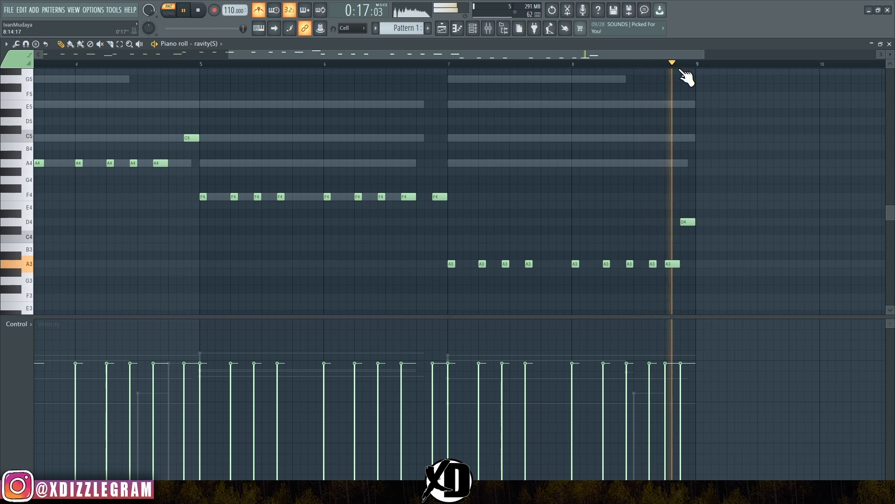
{"action": "scroll", "coordinate": [641, 65], "scroll_direction": "down", "scroll_amount": 1}
{"action": "scroll", "coordinate": [649, 73], "scroll_direction": "down", "scroll_amount": 3}
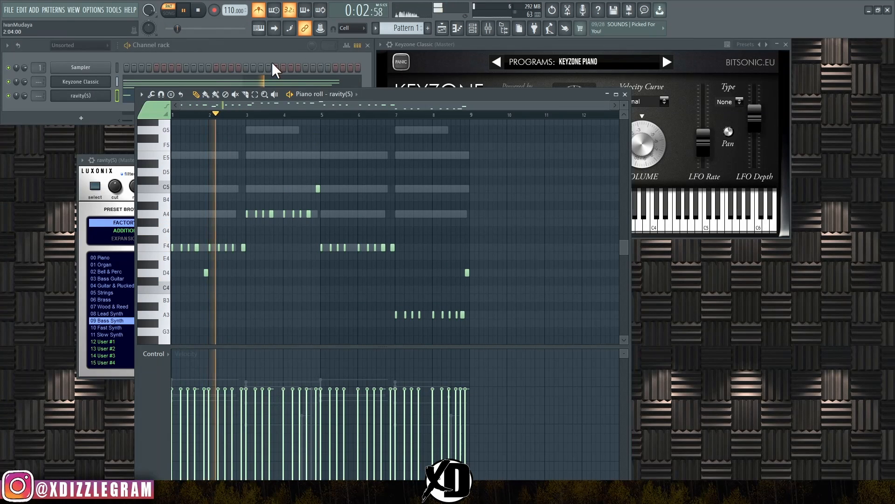
Step: Open the ravity(S) Sqr Env patch for editing, set its filter cutoff to 21.3 Hz and audition the sound
{"action": "left_click", "coordinate": [268, 58]}
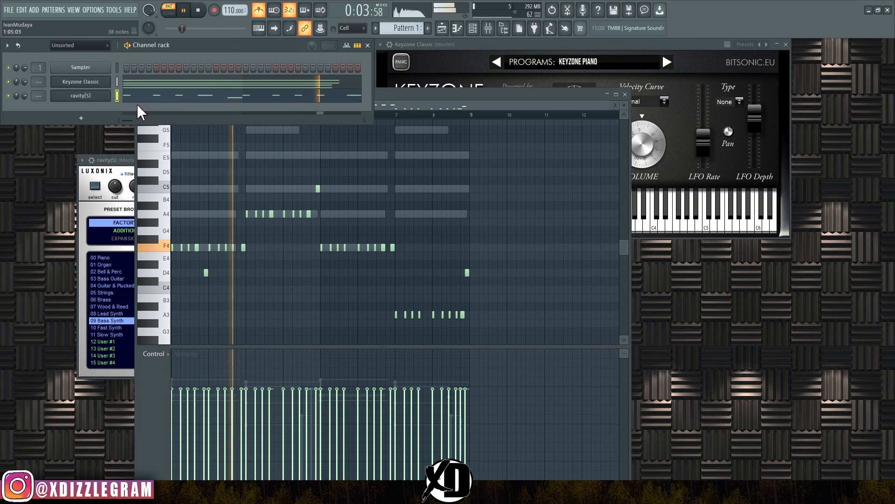
{"action": "left_click", "coordinate": [88, 97]}
{"action": "left_click", "coordinate": [88, 97]}
{"action": "left_click_drag", "start_coordinate": [296, 166], "coordinate": [290, 132]}
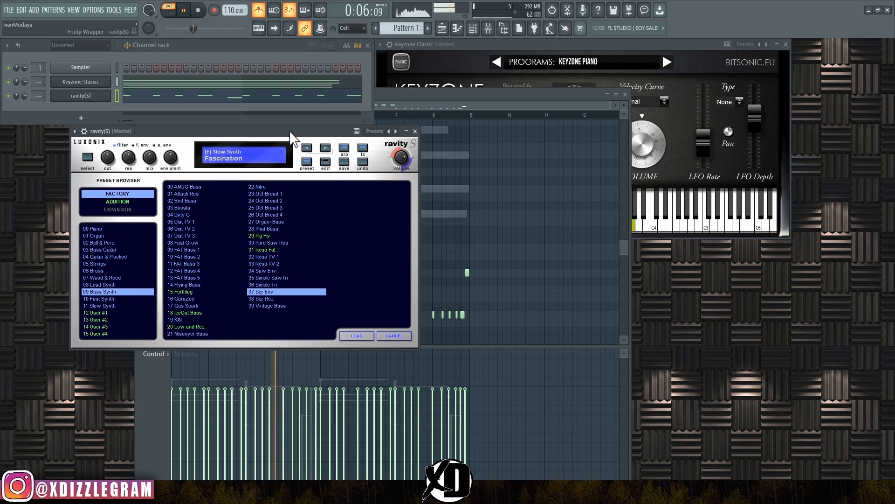
{"action": "left_click", "coordinate": [326, 165]}
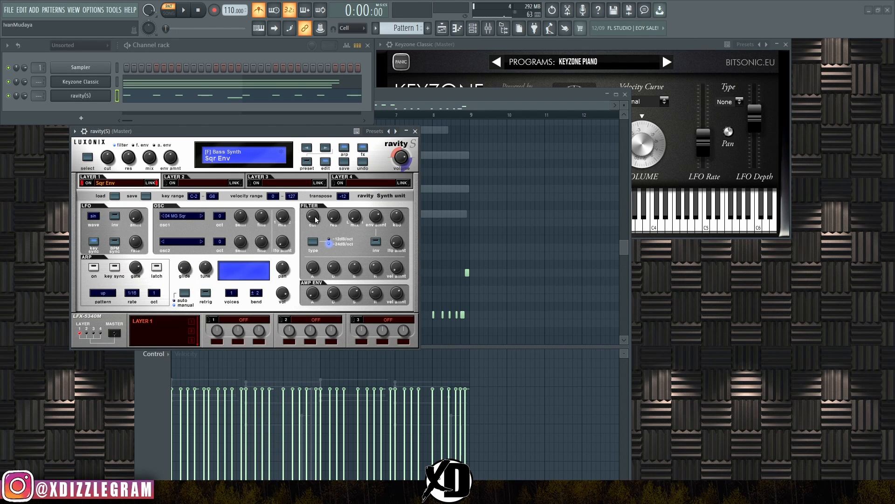
{"action": "left_click_drag", "start_coordinate": [327, 134], "coordinate": [314, 142]}
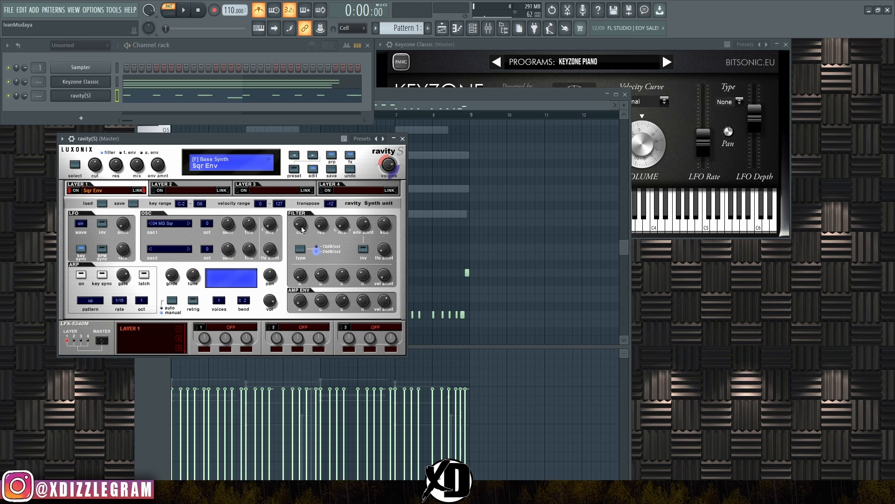
{"action": "left_click_drag", "start_coordinate": [301, 227], "coordinate": [307, 239]}
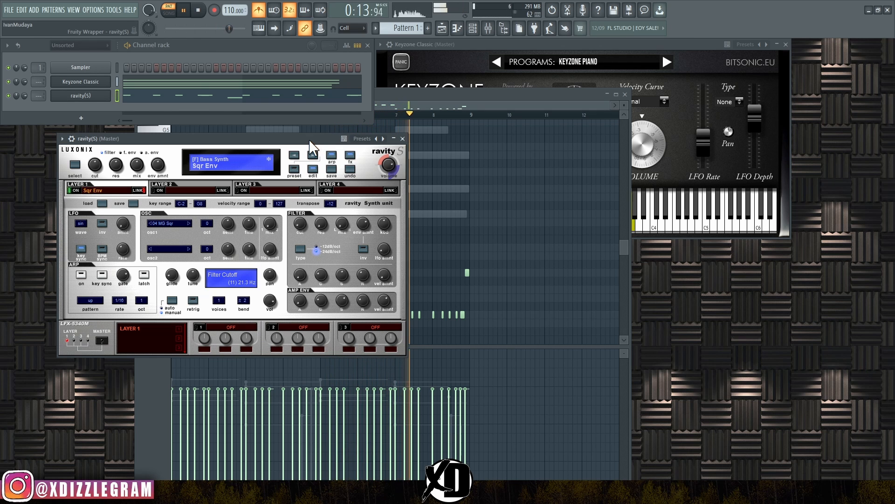
{"action": "key", "text": "space"}
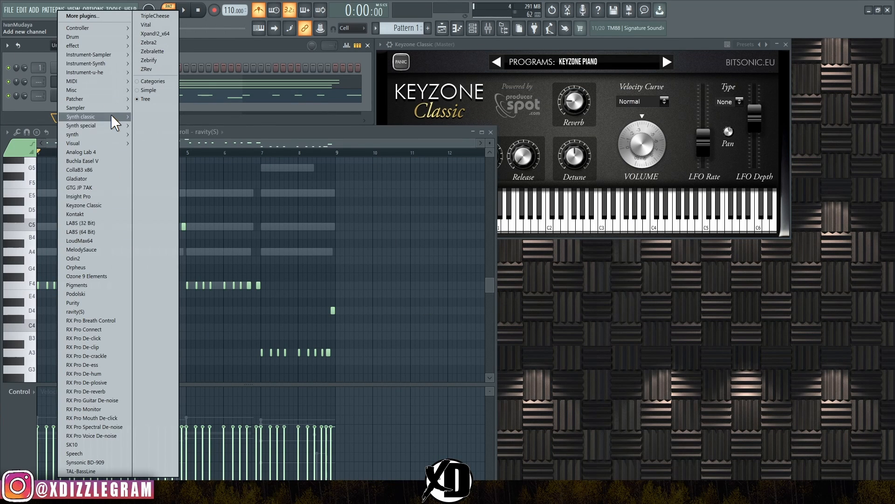
Step: Add a GMS channel, load the Pad 2 MC preset from Pads & Textures and play the pattern
{"action": "mouse_move", "coordinate": [112, 117]}
{"action": "left_click", "coordinate": [156, 214]}
{"action": "left_click", "coordinate": [181, 220]}
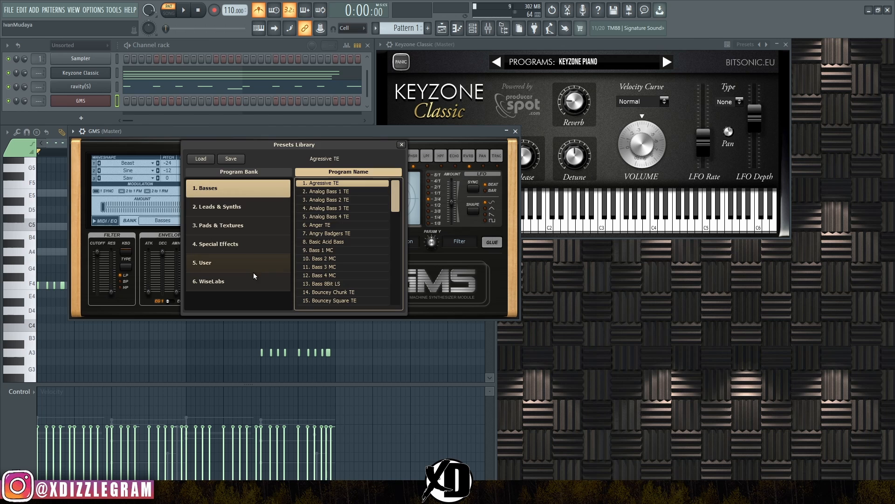
{"action": "left_click", "coordinate": [239, 225]}
{"action": "left_click", "coordinate": [362, 270]}
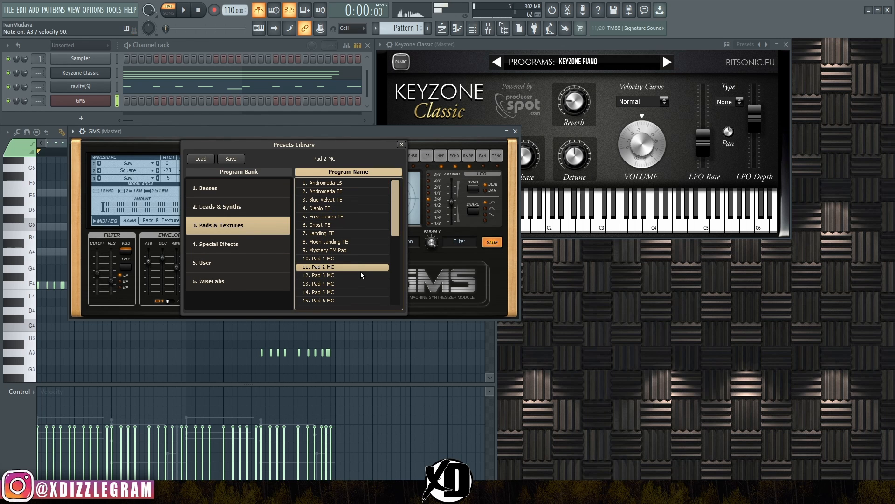
{"action": "key", "text": "space"}
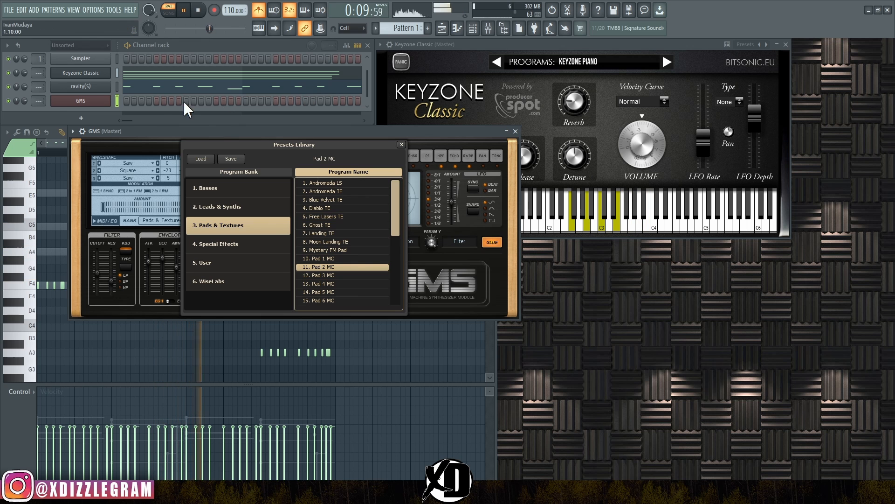
Step: Draw consecutive two-bar notes A3, C4, D4 and E4 for the GMS pad across bars 1 to 8 and audition them
{"action": "right_click", "coordinate": [110, 100]}
{"action": "left_click", "coordinate": [134, 100]}
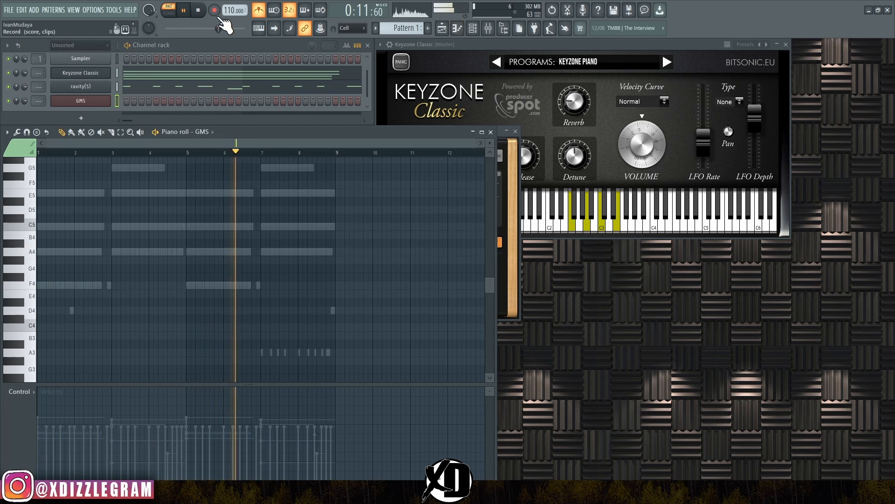
{"action": "key", "text": "space"}
{"action": "double_click", "coordinate": [290, 136]}
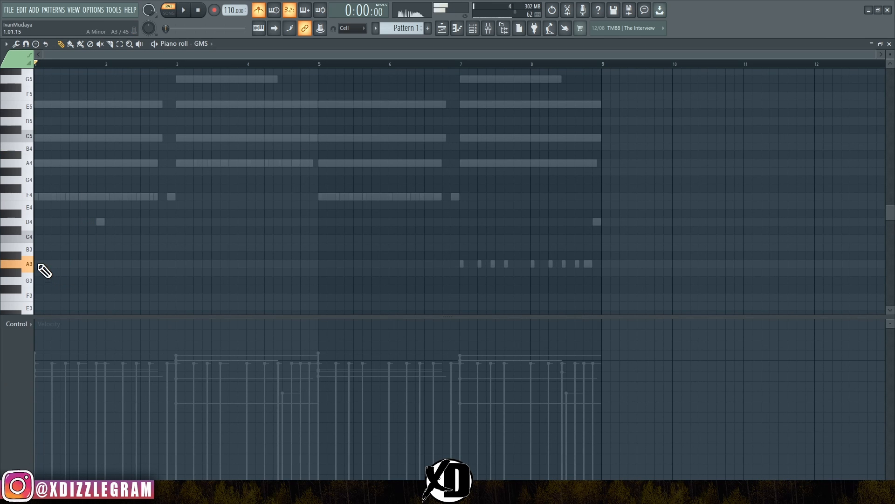
{"action": "left_click_drag", "start_coordinate": [42, 264], "coordinate": [169, 273]}
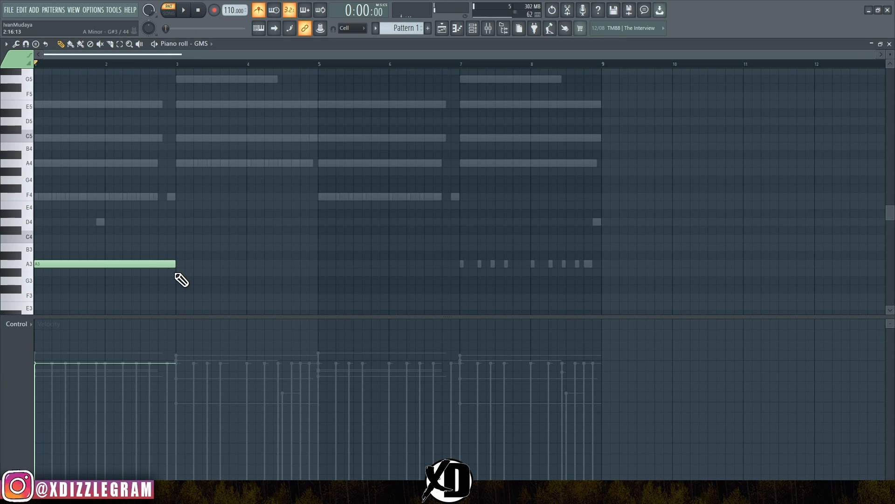
{"action": "left_click", "coordinate": [178, 238]}
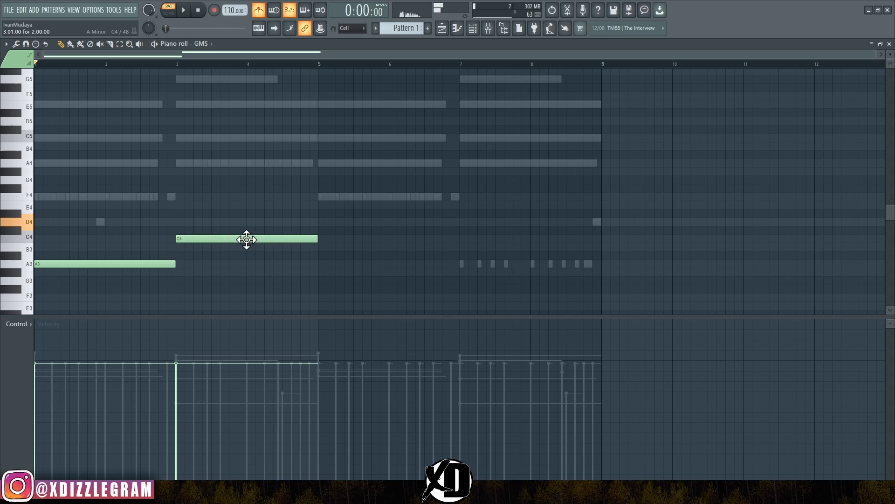
{"action": "left_click", "coordinate": [321, 222]}
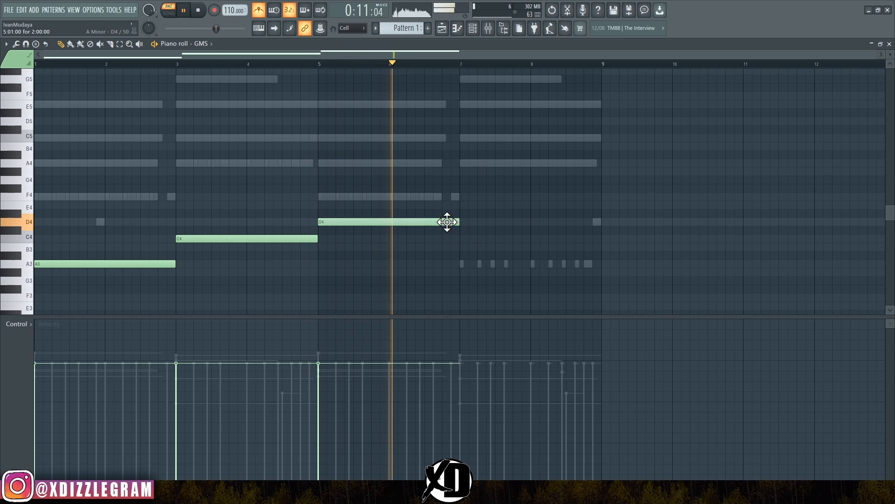
{"action": "left_click", "coordinate": [465, 206]}
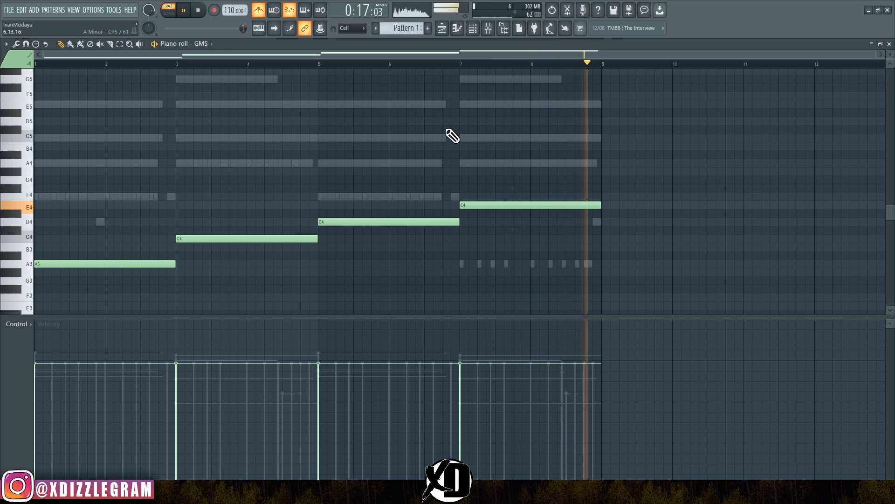
{"action": "double_click", "coordinate": [435, 42]}
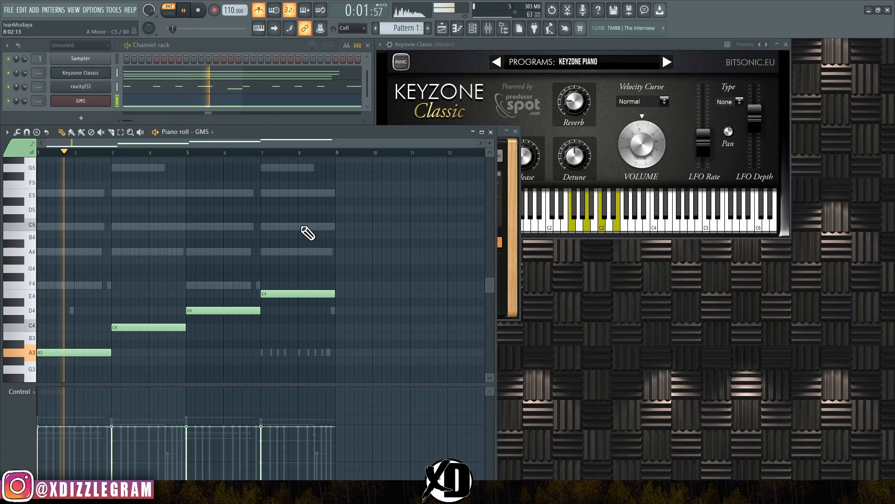
{"action": "scroll", "coordinate": [306, 231], "scroll_direction": "down", "scroll_amount": 4}
{"action": "key", "text": "space"}
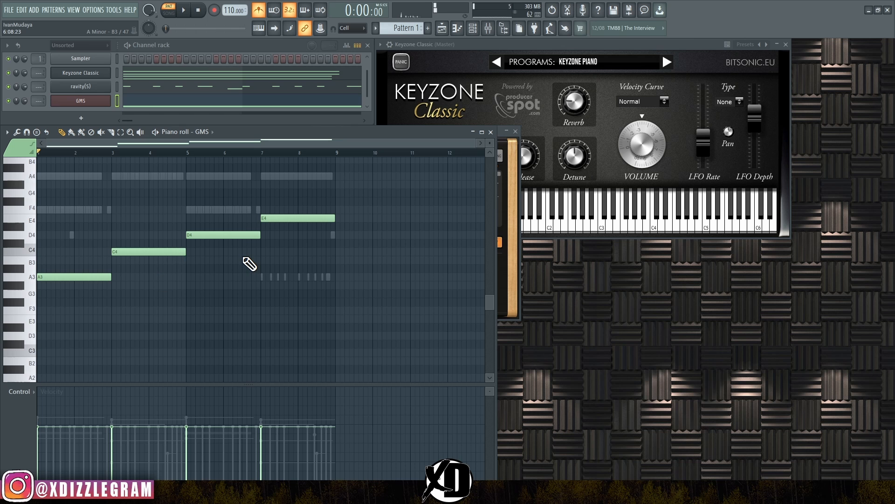
{"action": "left_click", "coordinate": [81, 118]}
{"action": "left_click", "coordinate": [37, 112]}
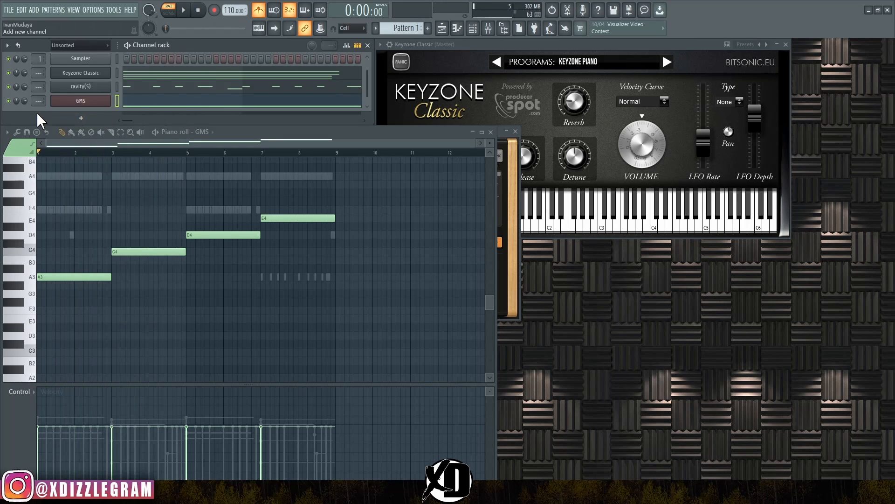
{"action": "left_click", "coordinate": [82, 117]}
{"action": "left_click", "coordinate": [24, 108]}
Step: Clone the GMS channel and browse the WiseLabs preset bank for a sound for the copy
{"action": "right_click", "coordinate": [82, 100]}
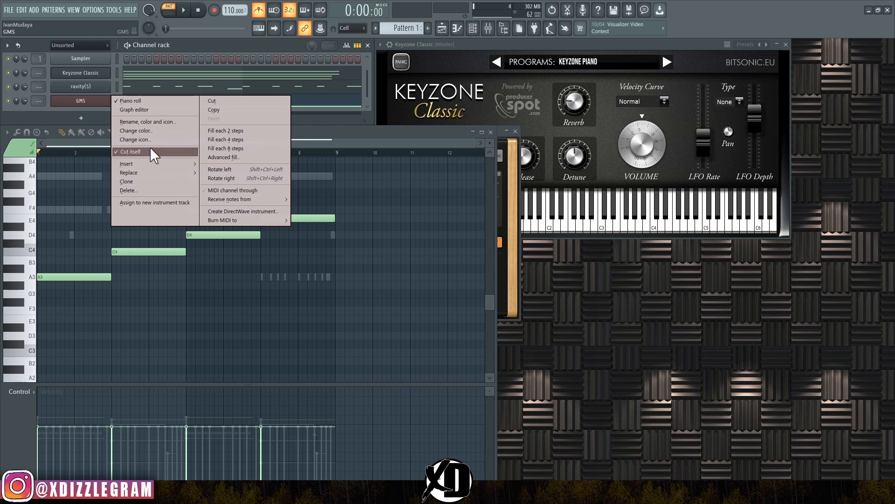
{"action": "left_click", "coordinate": [147, 182]}
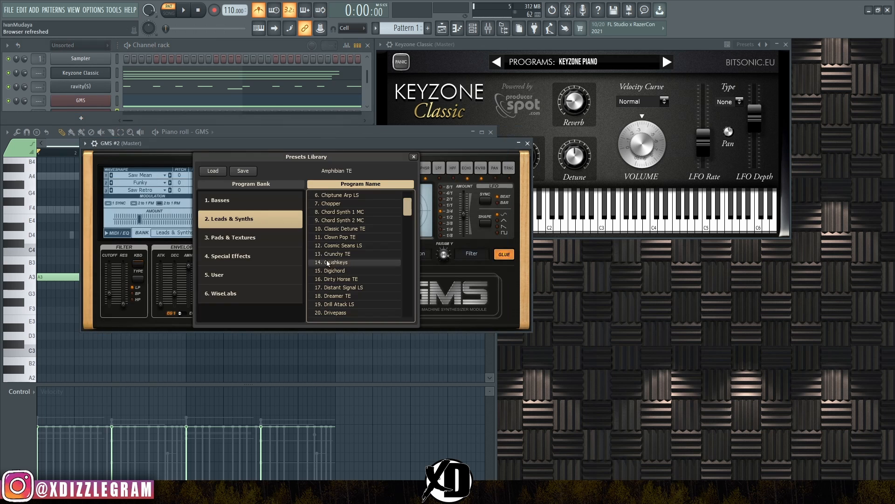
{"action": "left_click", "coordinate": [244, 293]}
{"action": "scroll", "coordinate": [360, 264], "scroll_direction": "down", "scroll_amount": 10}
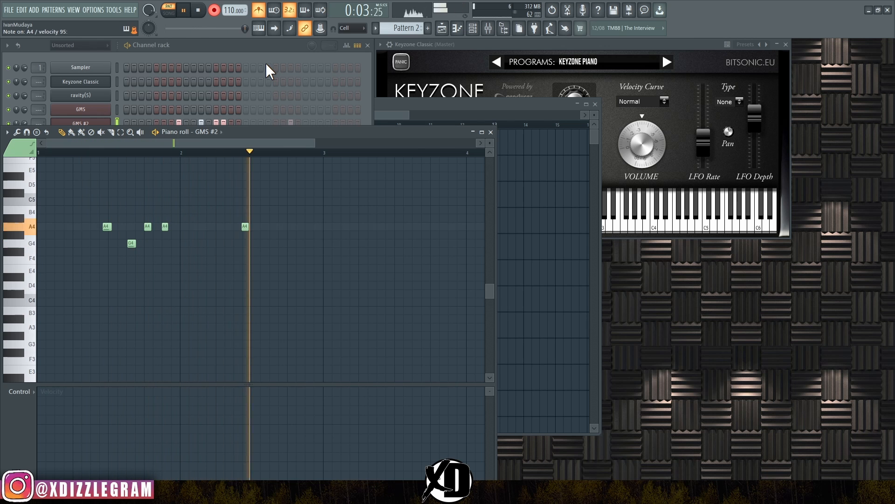
Step: Finish recording the A4 and G4 melody for GMS #2 in Pattern 2 and quantize its notes
{"action": "key", "text": "space"}
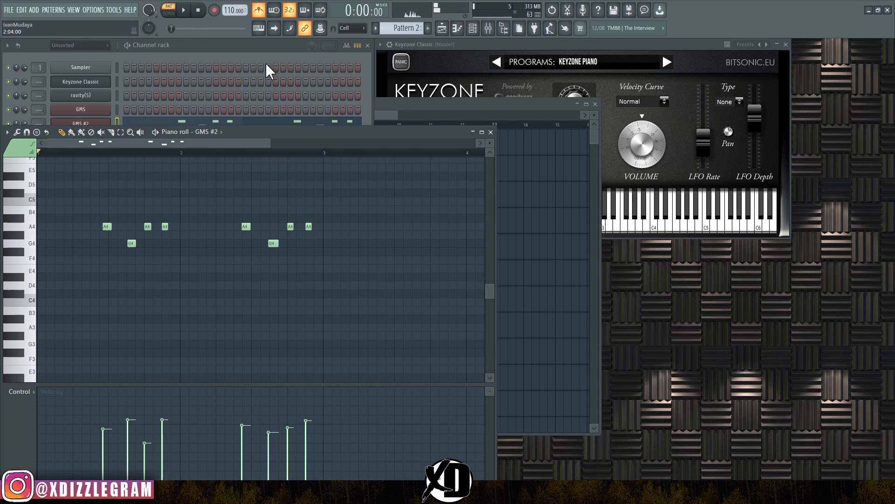
{"action": "key", "text": "alt+q"}
{"action": "left_click", "coordinate": [496, 305]}
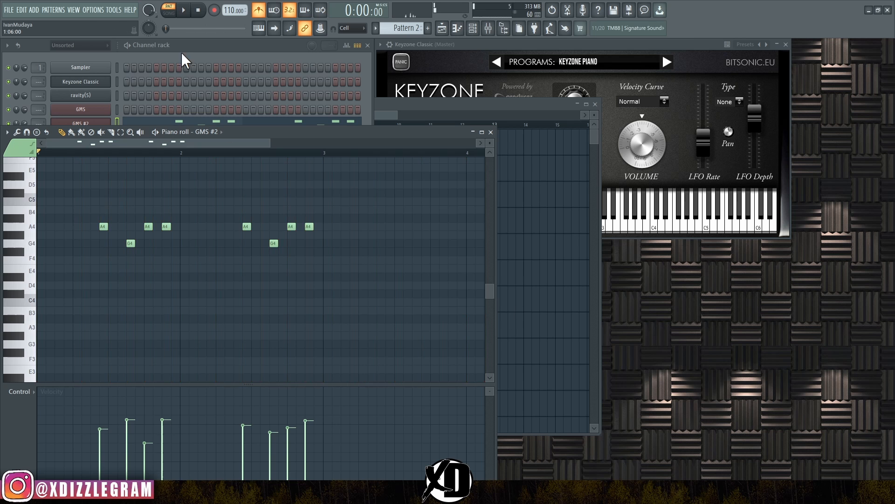
Step: Play the song and delete the four repeated melody notes in bar 2 of the GMS #2 part
{"action": "key", "text": "space"}
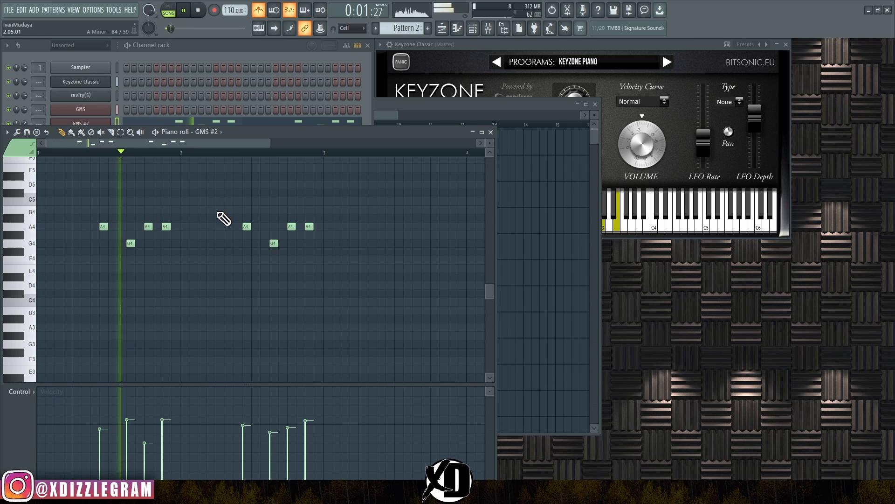
{"action": "scroll", "coordinate": [266, 151], "scroll_direction": "down", "scroll_amount": 2}
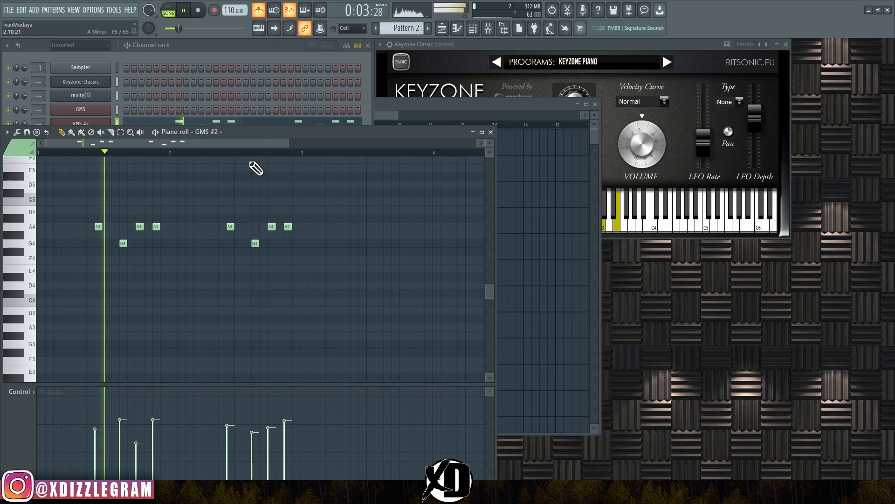
{"action": "right_click", "coordinate": [288, 226]}
{"action": "right_click", "coordinate": [229, 226]}
{"action": "right_click", "coordinate": [272, 227]}
{"action": "right_click", "coordinate": [255, 243]}
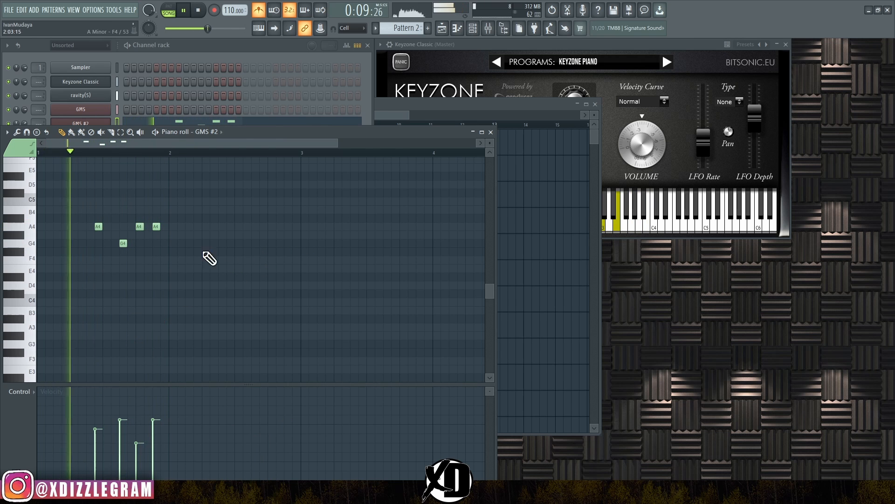
Step: Stop playback and add a new Purity instrument channel to the channel rack
{"action": "left_click_drag", "start_coordinate": [190, 383], "coordinate": [190, 354]}
{"action": "left_click", "coordinate": [234, 52]}
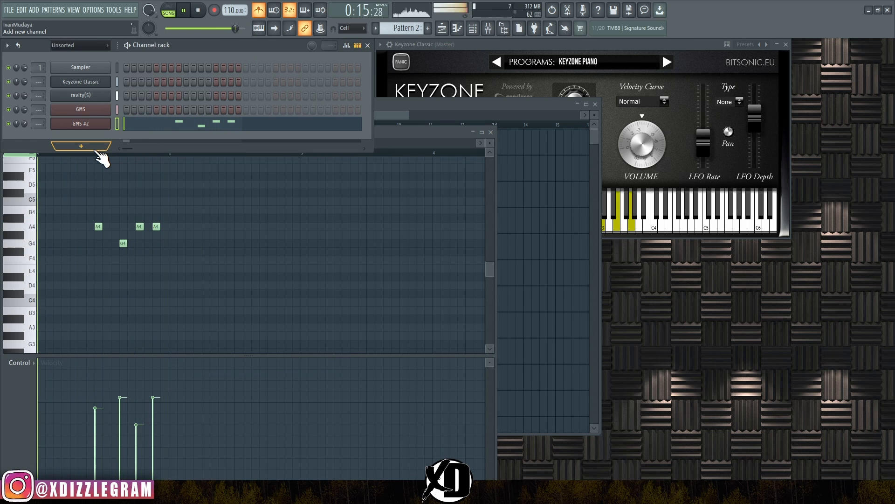
{"action": "key", "text": "space"}
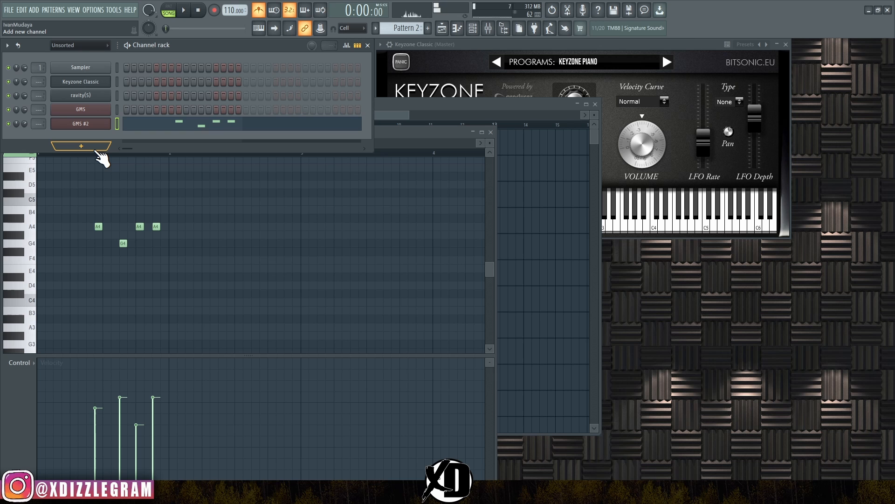
{"action": "left_click", "coordinate": [97, 149]}
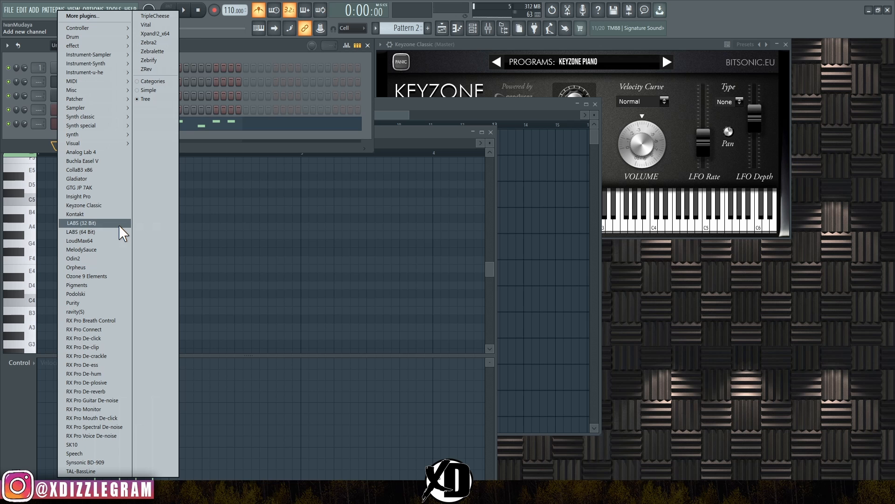
{"action": "left_click", "coordinate": [92, 302]}
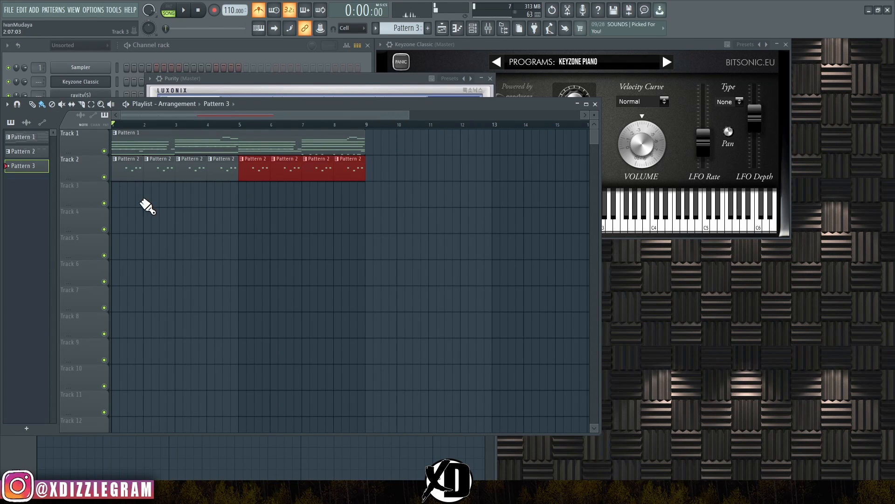
Step: Place Pattern 3 at bar 1 of Track 3, extend it across eight bars and record a Purity melody into it
{"action": "left_click", "coordinate": [119, 199]}
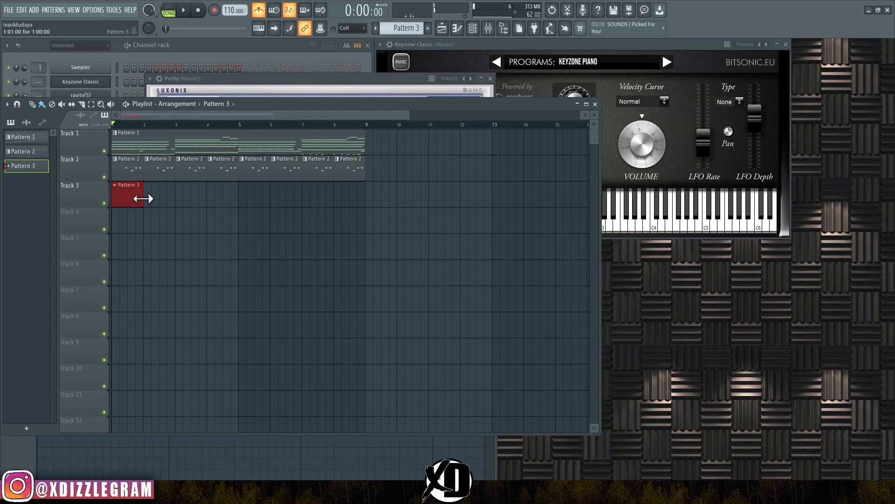
{"action": "left_click_drag", "start_coordinate": [144, 198], "coordinate": [368, 195]}
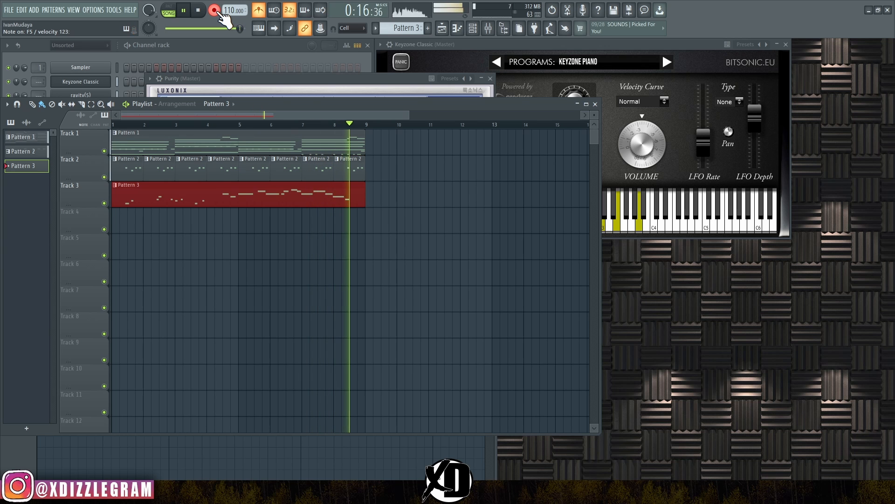
{"action": "key", "text": "space"}
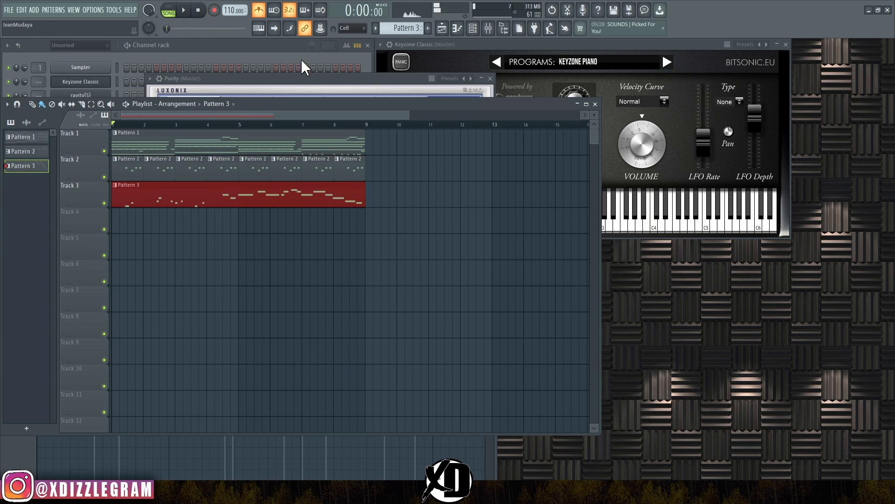
Step: Quantize the recorded Purity notes in Pattern 3 and play the song to check them
{"action": "double_click", "coordinate": [279, 196]}
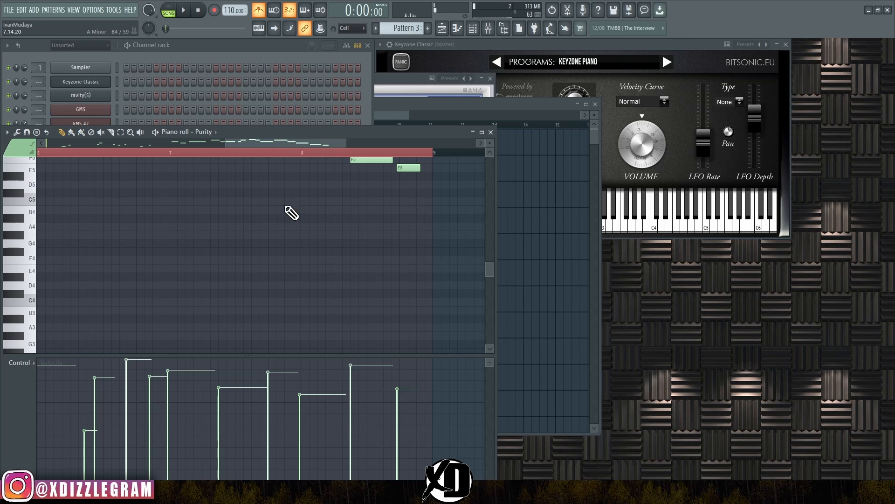
{"action": "scroll", "coordinate": [286, 208], "scroll_direction": "up", "scroll_amount": 6}
{"action": "key", "text": "alt+q"}
{"action": "key", "text": "Return"}
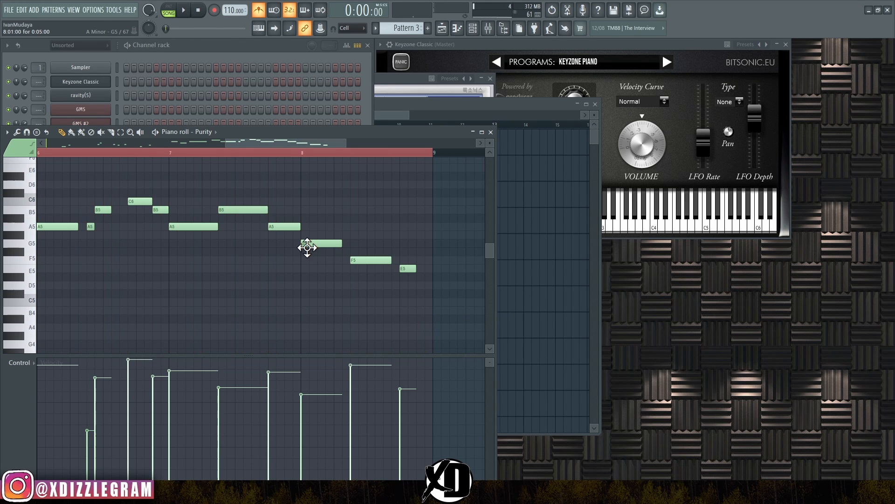
{"action": "key", "text": "space"}
{"action": "scroll", "coordinate": [244, 160], "scroll_direction": "down", "scroll_amount": 3}
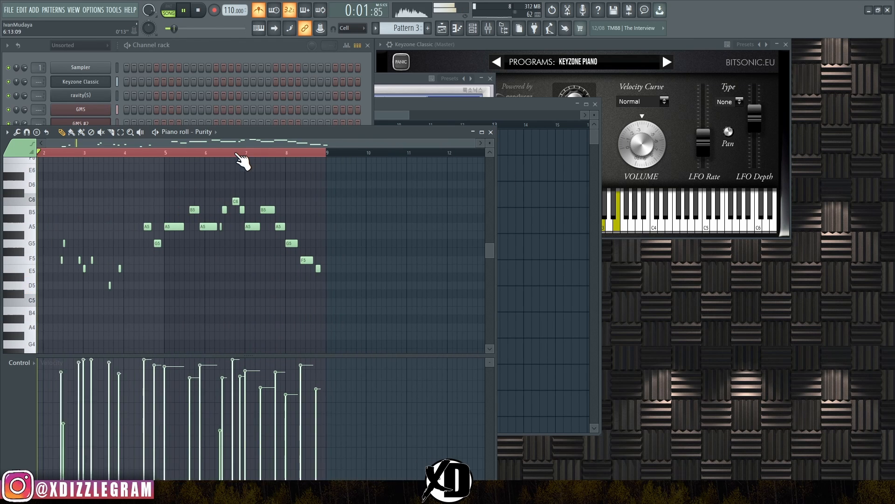
Step: Adjust the chorus and reverb amounts of the Music Box sound in Purity's mixer page while auditioning the song
{"action": "left_click", "coordinate": [237, 44]}
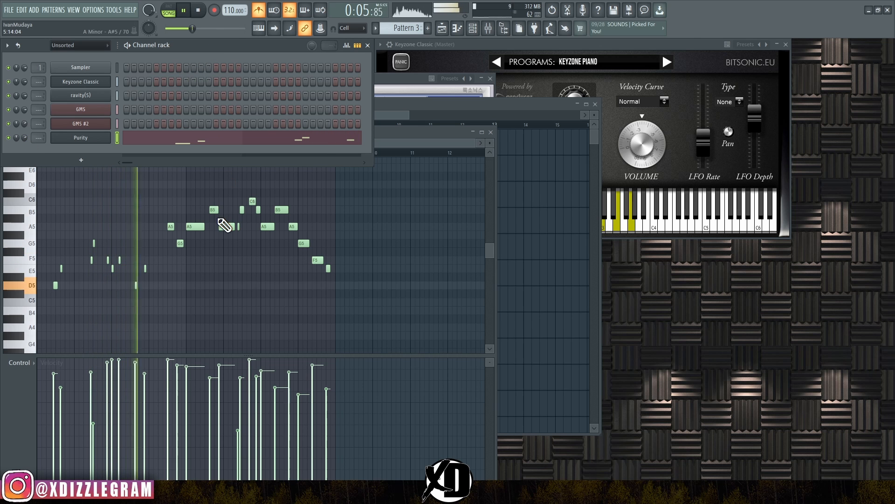
{"action": "left_click", "coordinate": [83, 138]}
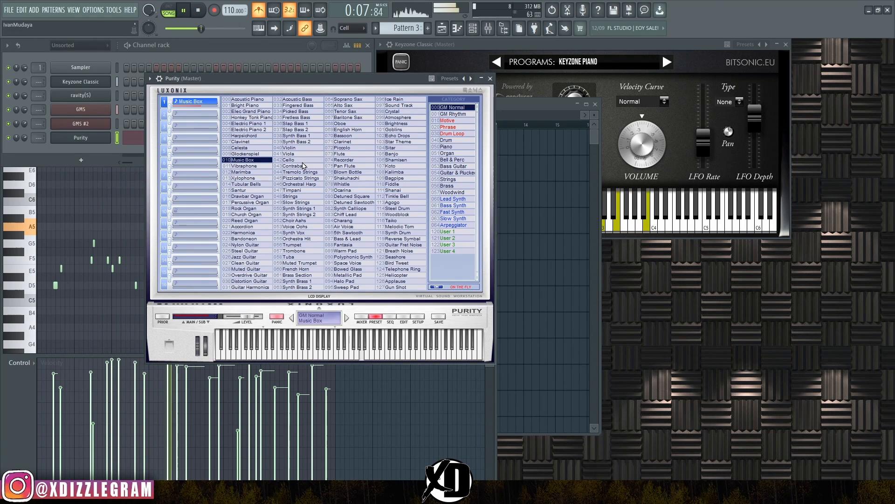
{"action": "left_click", "coordinate": [361, 316]}
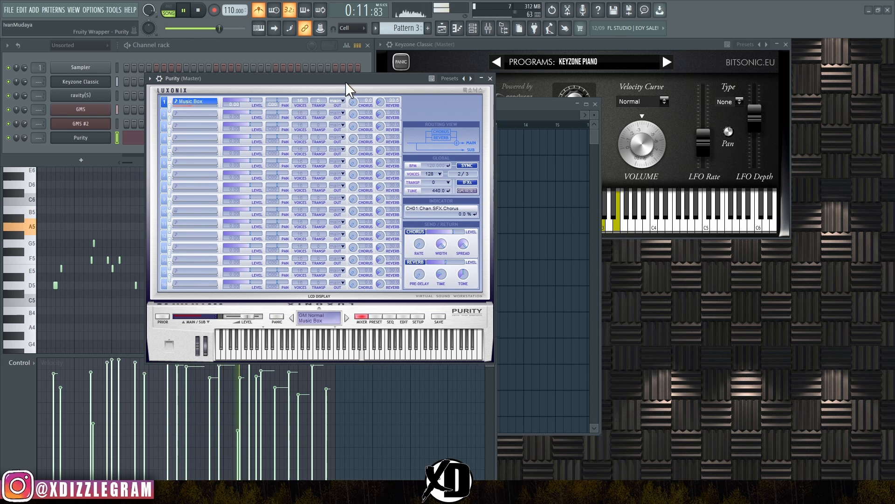
{"action": "left_click_drag", "start_coordinate": [345, 81], "coordinate": [367, 89]}
{"action": "key", "text": "space"}
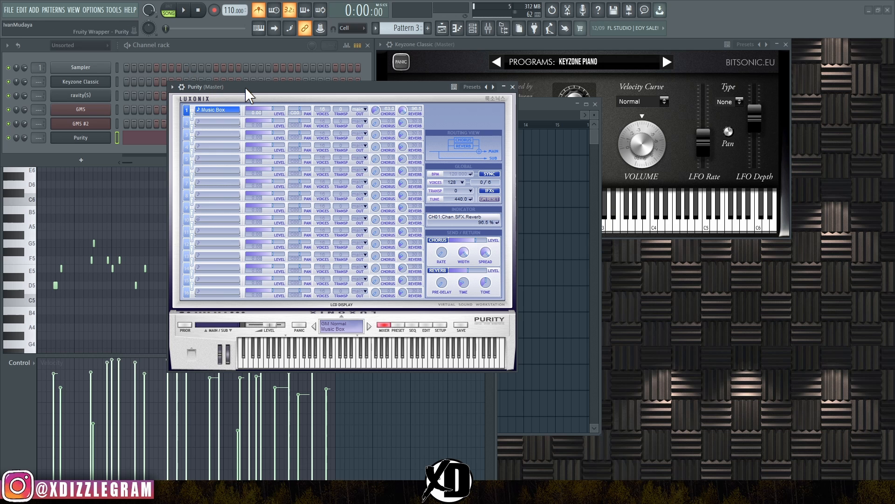
{"action": "key", "text": "space"}
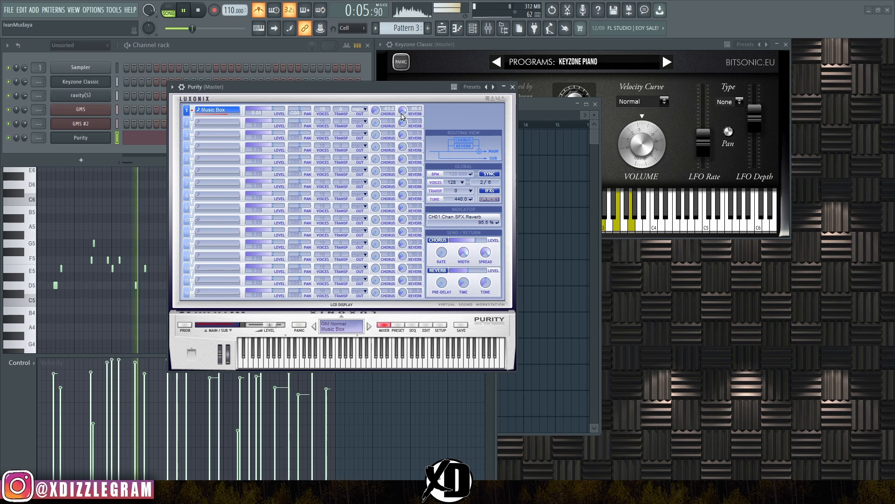
{"action": "key", "text": "space"}
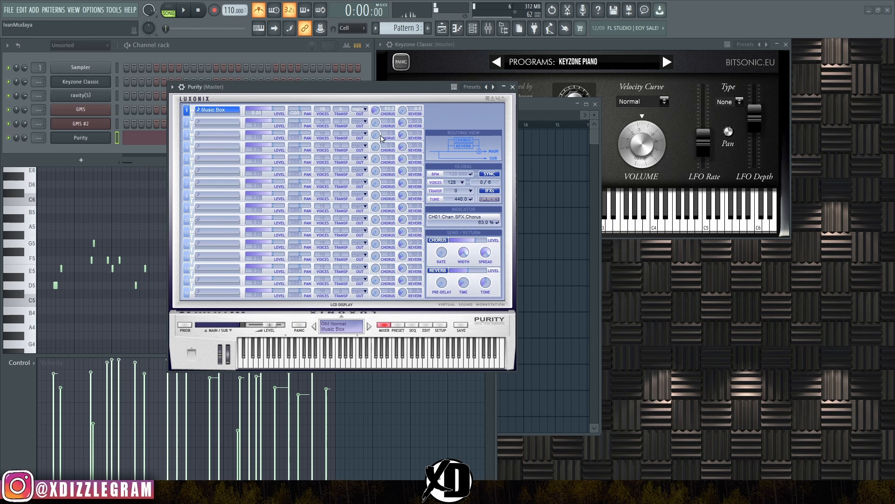
Step: Route the Purity channel to mixer track 2 and send that track to the Reverb track
{"action": "left_click", "coordinate": [84, 143]}
{"action": "left_click", "coordinate": [100, 143]}
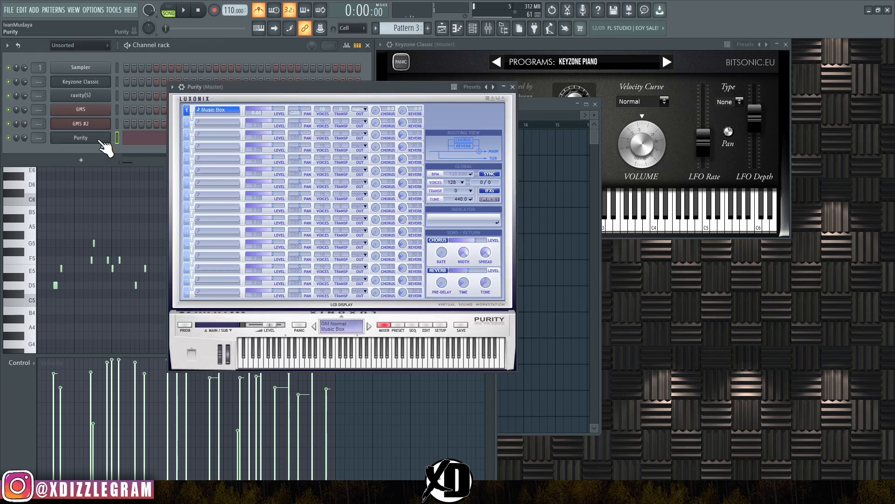
{"action": "key", "text": "ctrl+l"}
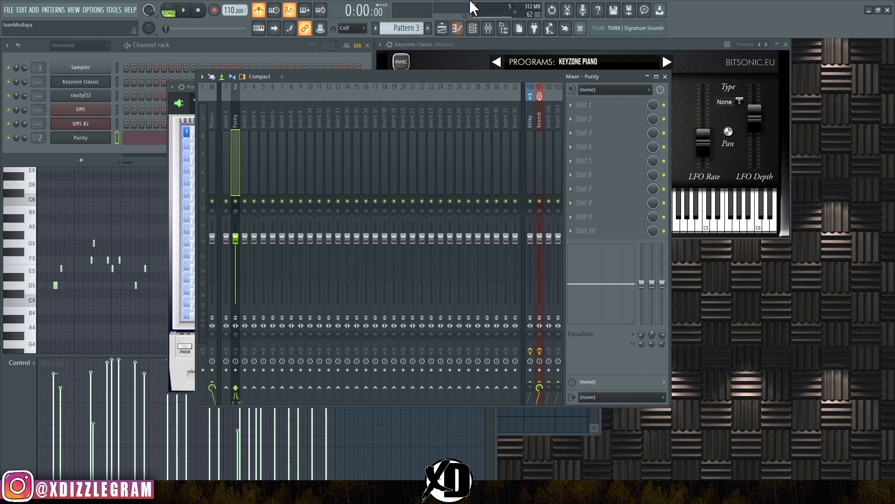
Step: Set Fruity Reeverb 2 on the Reverb track to 3.6 s decay, diffusion 100 and room size 85 while auditioning
{"action": "left_click", "coordinate": [538, 124]}
{"action": "key", "text": "space"}
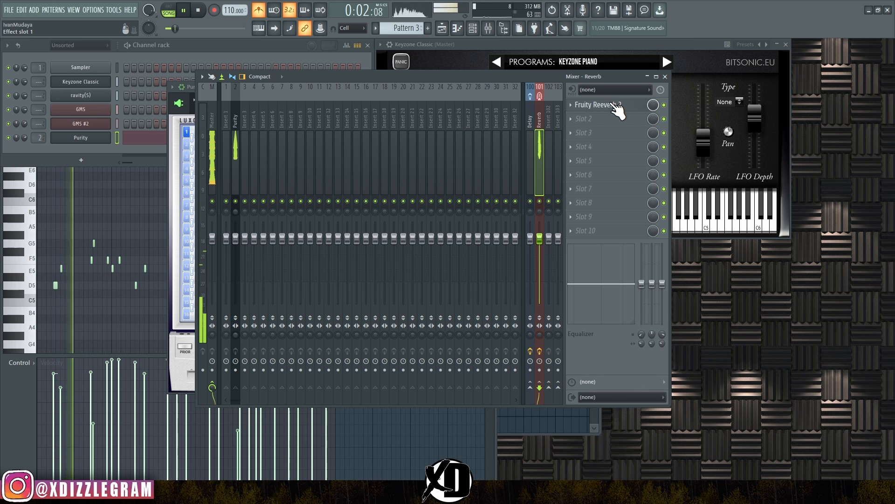
{"action": "left_click", "coordinate": [615, 106]}
{"action": "left_click_drag", "start_coordinate": [185, 243], "coordinate": [429, 114]}
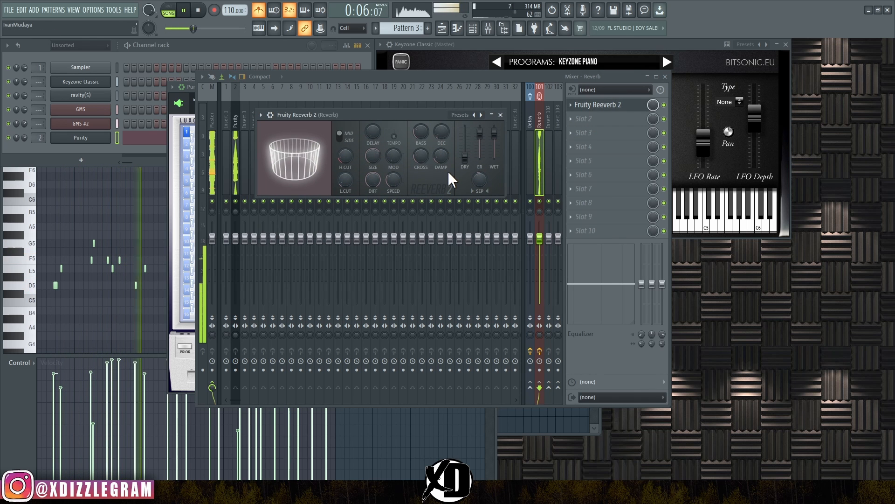
{"action": "key", "text": "space"}
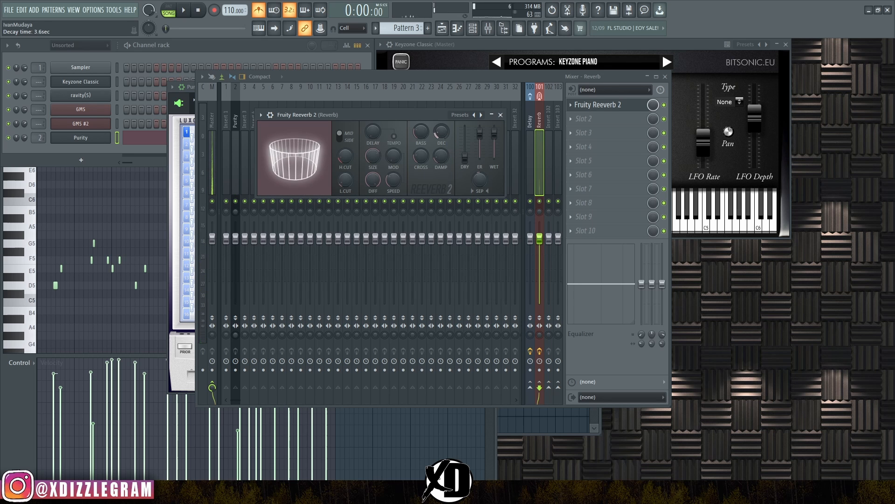
{"action": "key", "text": "space"}
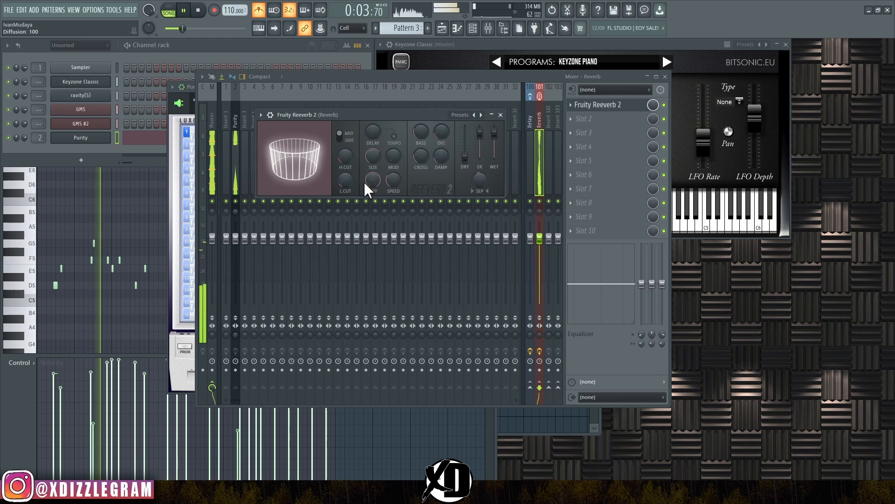
{"action": "left_click_drag", "start_coordinate": [374, 156], "coordinate": [374, 142]}
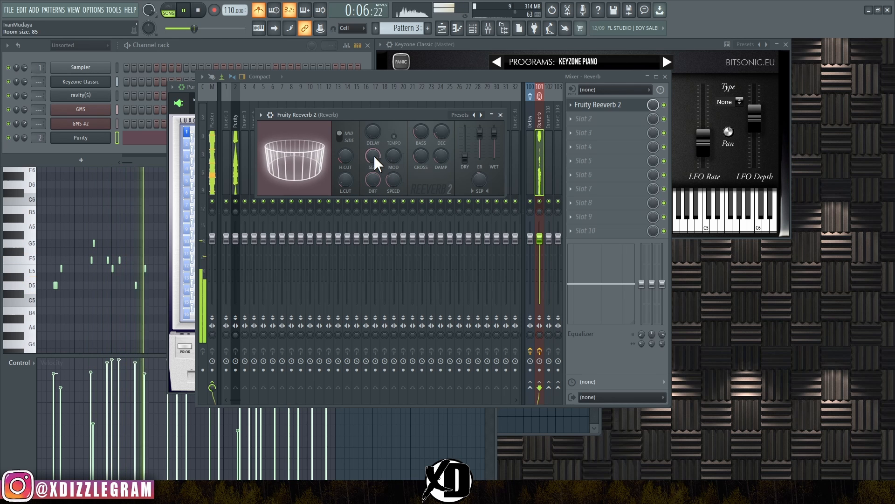
Step: Close the reverb settings, stop playback and send the Purity mixer track to the Delay track
{"action": "left_click", "coordinate": [500, 115]}
{"action": "left_click", "coordinate": [236, 161]}
{"action": "key", "text": "space"}
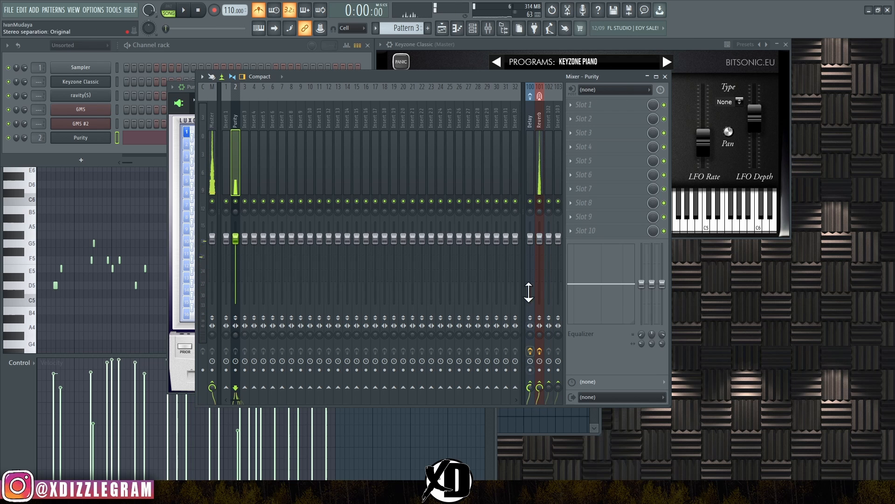
Step: Replace the Fruity delay bank on the Delay mixer track with Fruity Delay 3
{"action": "left_click", "coordinate": [531, 177]}
{"action": "right_click", "coordinate": [586, 106]}
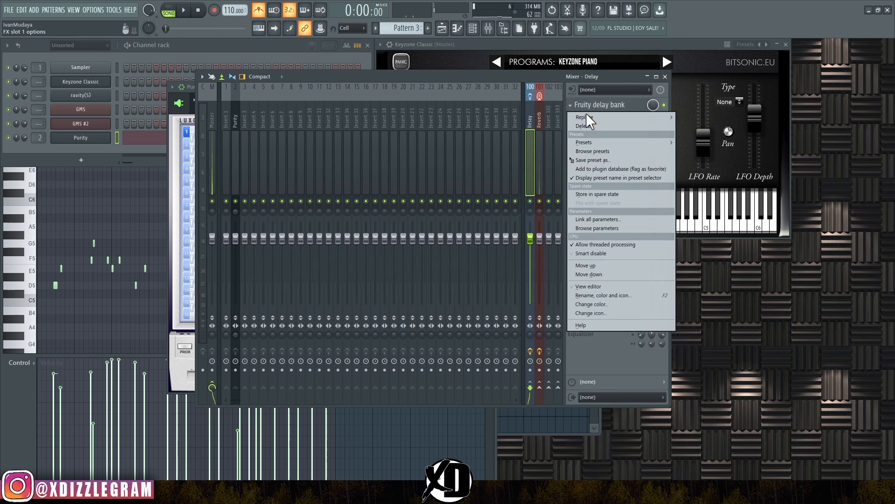
{"action": "mouse_move", "coordinate": [588, 118]}
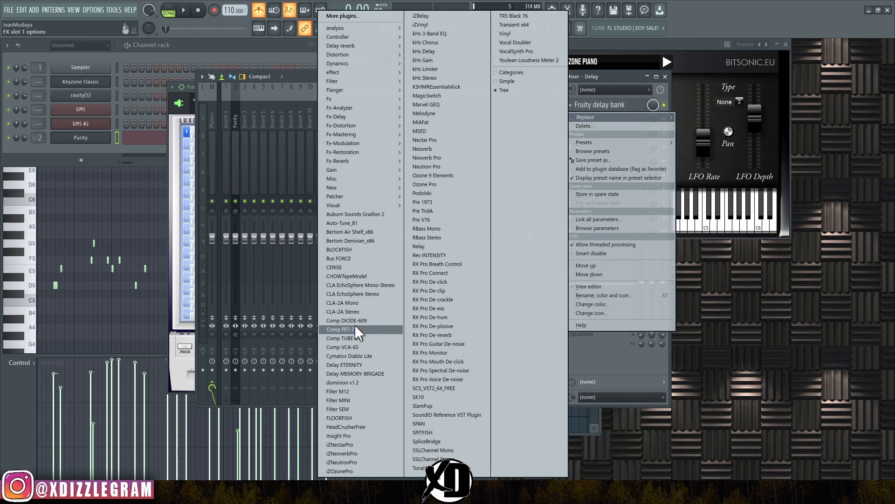
{"action": "mouse_move", "coordinate": [354, 46]}
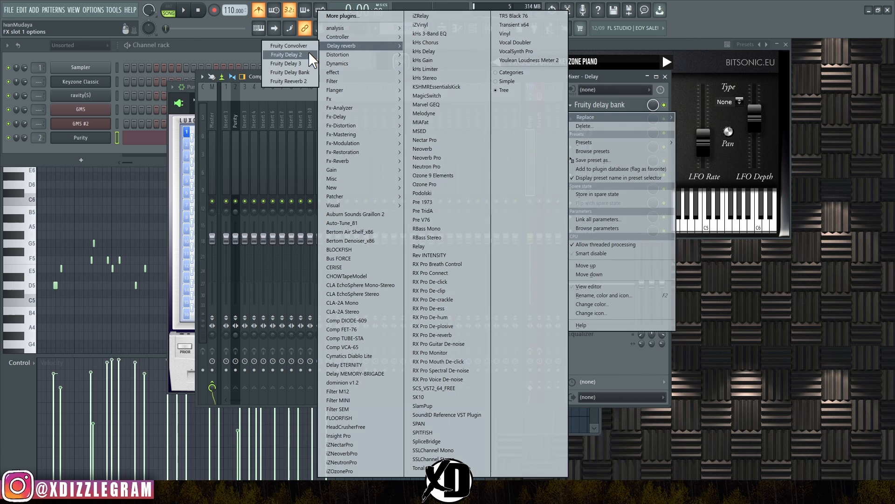
{"action": "left_click", "coordinate": [301, 63]}
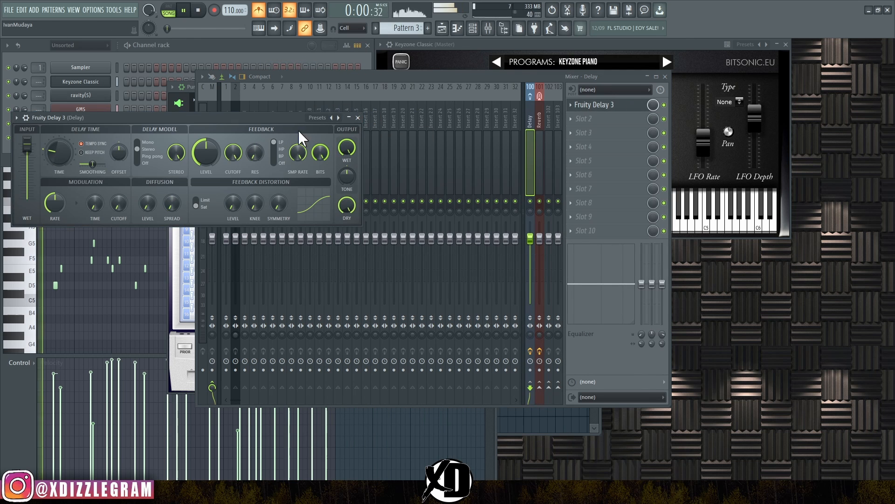
Step: Set Fruity Delay 3's R/L delay time offset to 61.2% and play the song to hear it
{"action": "left_click_drag", "start_coordinate": [290, 119], "coordinate": [338, 125]}
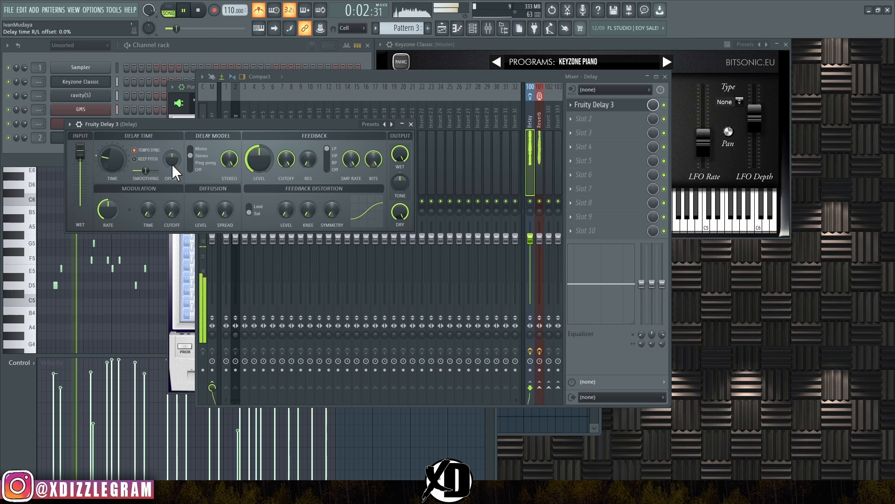
{"action": "scroll", "coordinate": [172, 161], "scroll_direction": "up", "scroll_amount": 10}
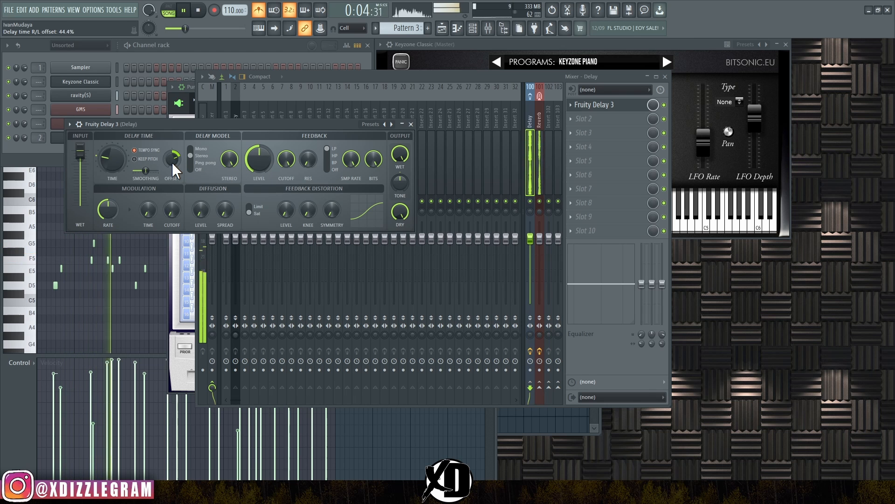
{"action": "key", "text": "space"}
{"action": "left_click_drag", "start_coordinate": [172, 159], "coordinate": [172, 149]}
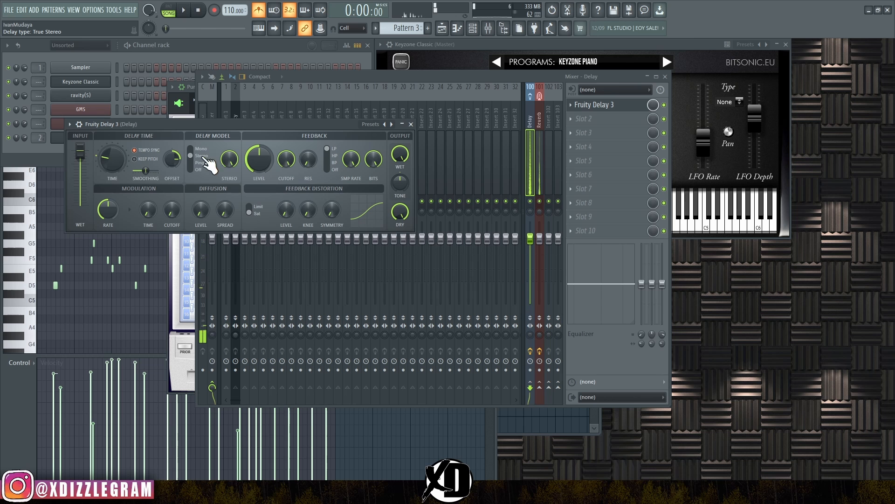
{"action": "key", "text": "space"}
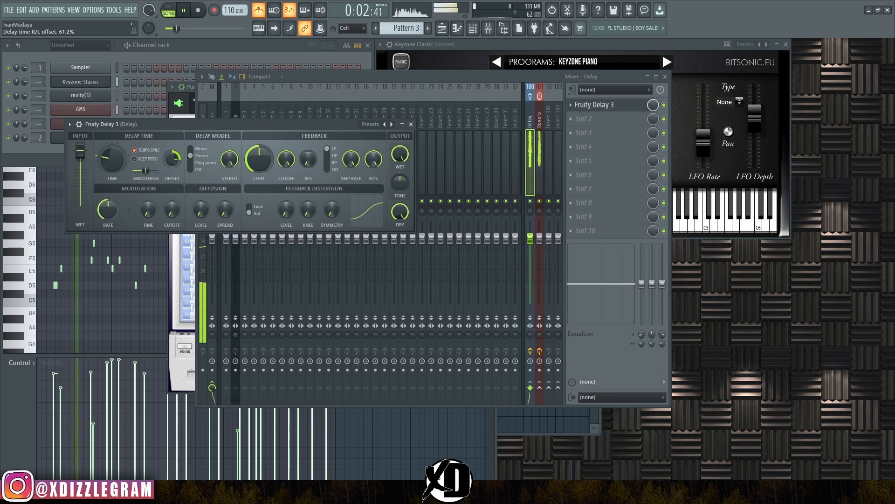
Step: Close the delay settings, select the Purity mixer track and bring the channel rack to the front
{"action": "left_click", "coordinate": [411, 124]}
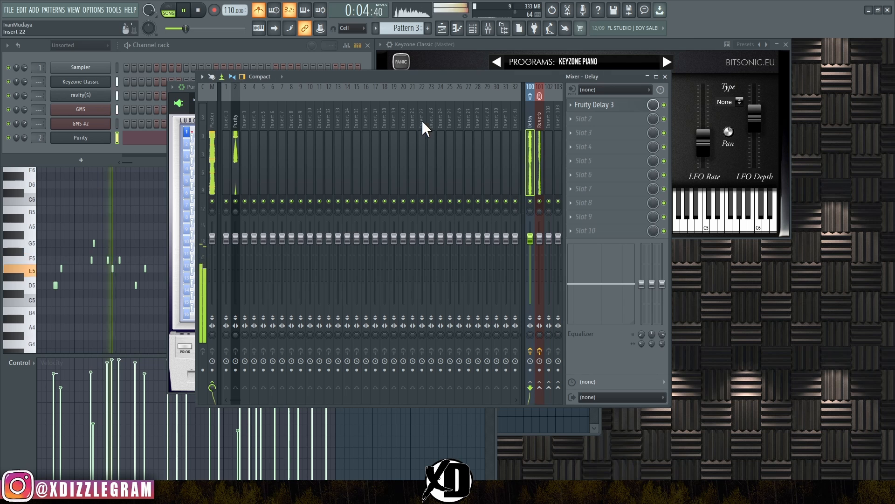
{"action": "left_click", "coordinate": [236, 157]}
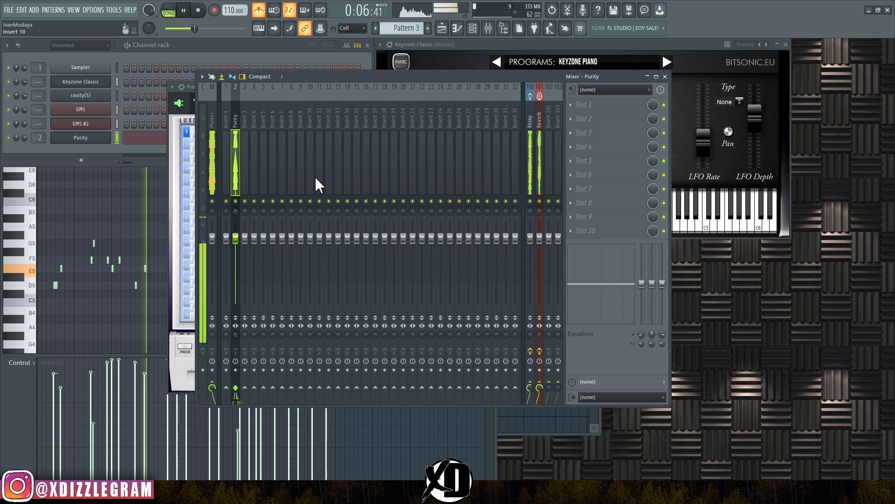
{"action": "left_click", "coordinate": [269, 54]}
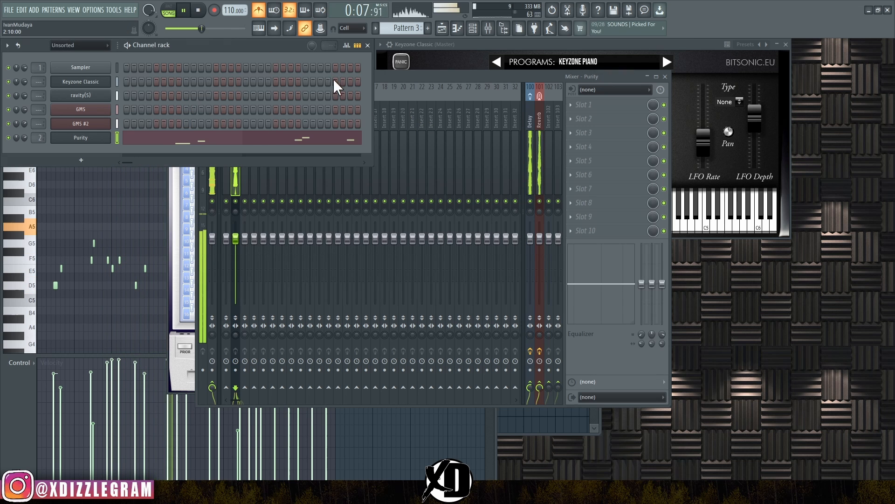
Step: Bring up the playlist, listen to the song with the delayed Purity melody and stop playback
{"action": "left_click", "coordinate": [441, 28]}
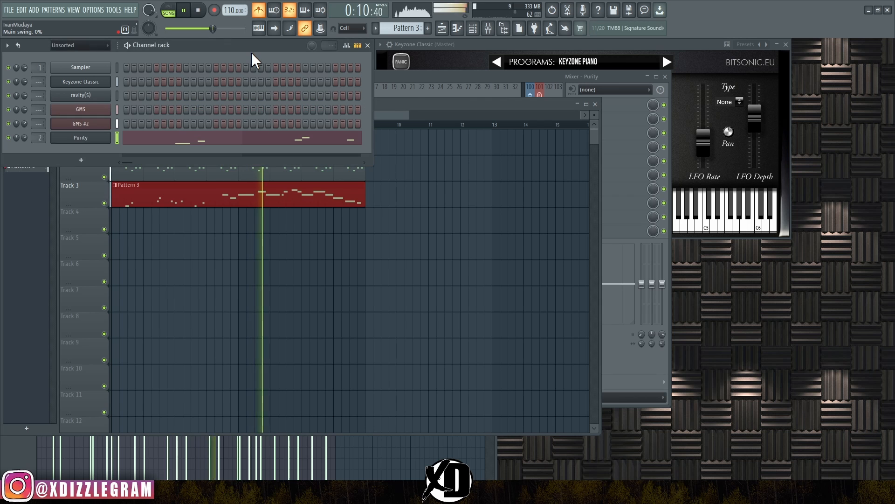
{"action": "left_click", "coordinate": [251, 52]}
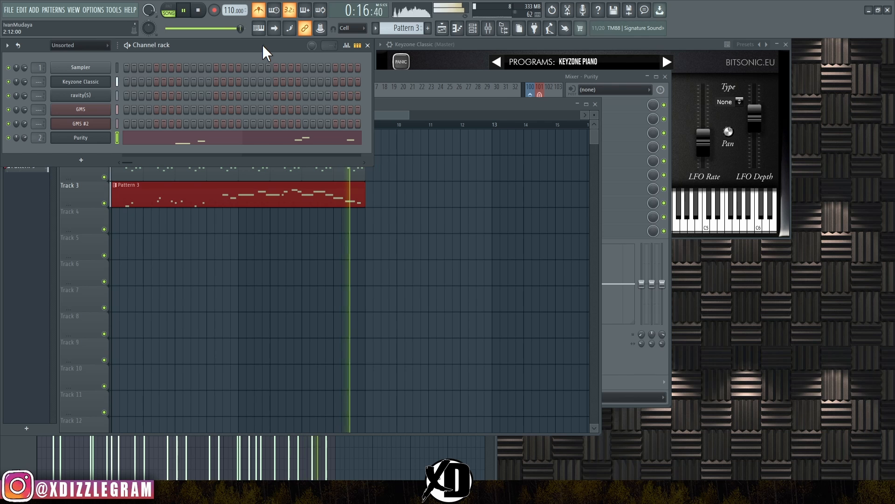
{"action": "key", "text": "space"}
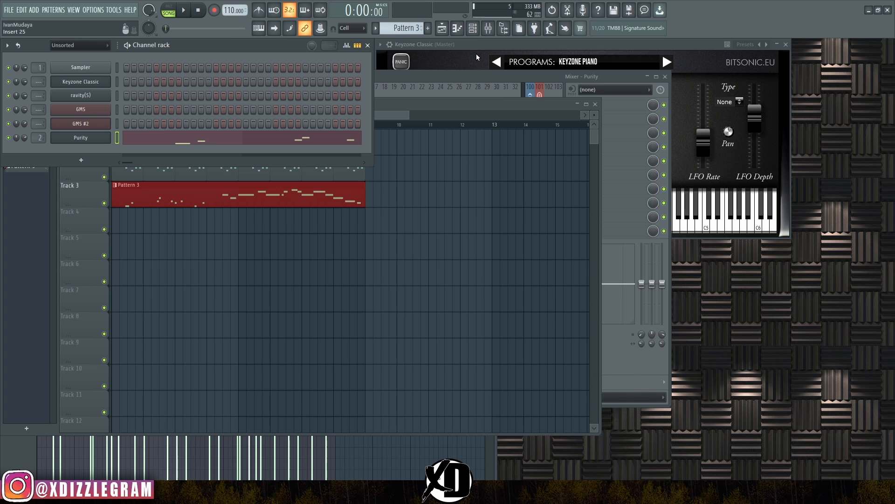
Step: Create a new empty pattern and add SpliceBridge from the plugin database to the channel rack
{"action": "left_click", "coordinate": [505, 29]}
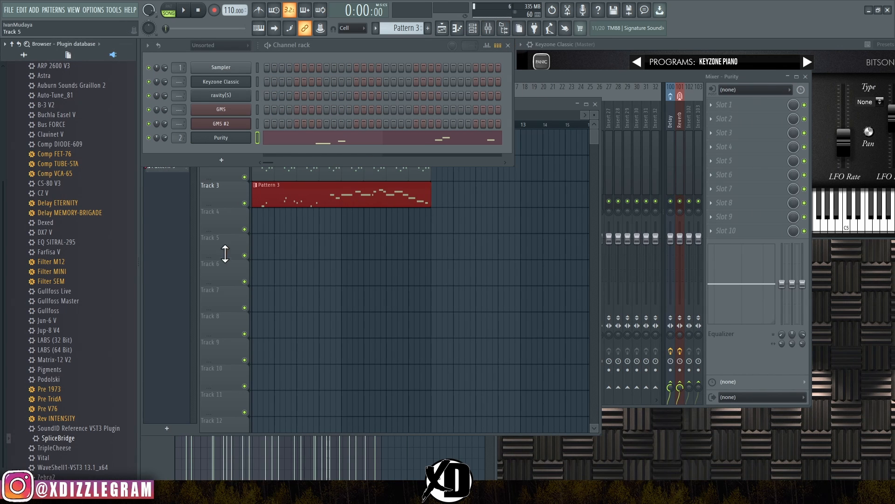
{"action": "key", "text": "F4"}
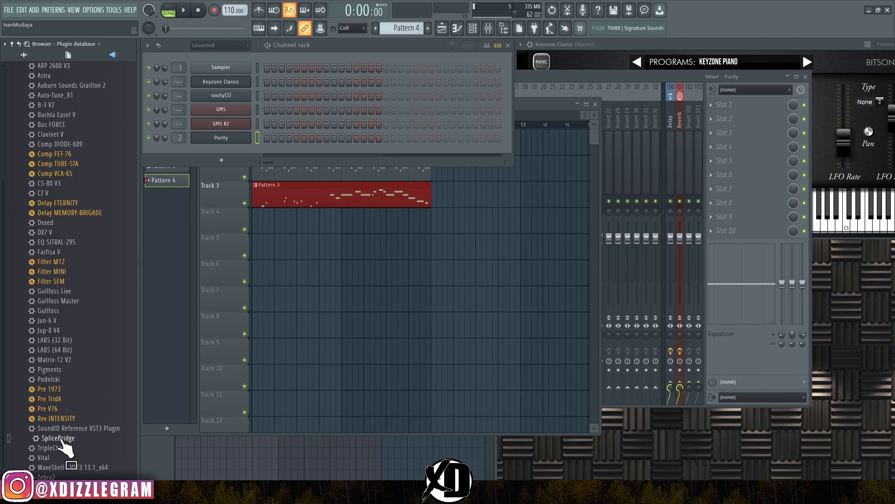
{"action": "left_click_drag", "start_coordinate": [224, 145], "coordinate": [225, 146]}
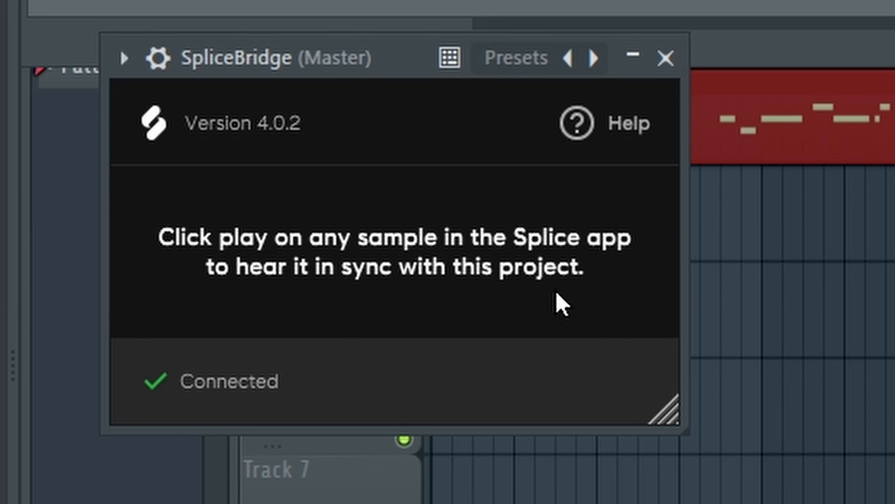
Step: Preview 120_TopLoops_32_TL.wav in the Splice app and place it at bar 1 on playlist Track 4
{"action": "left_click", "coordinate": [467, 493]}
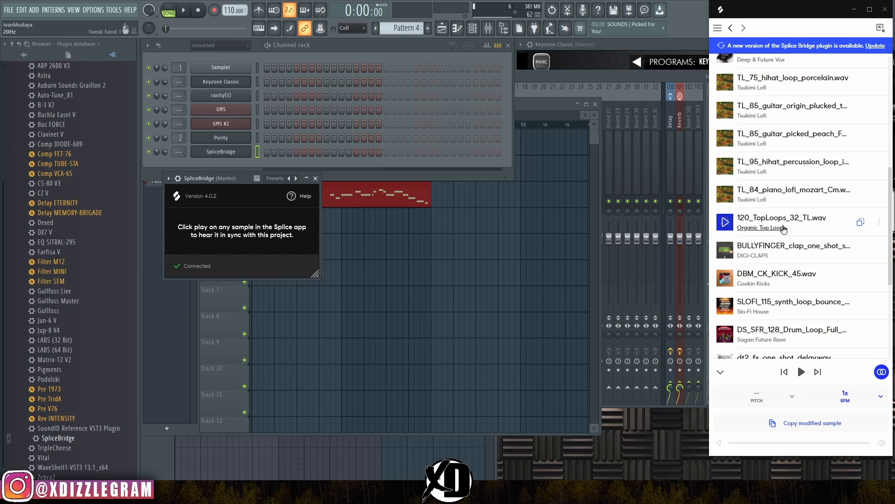
{"action": "left_click", "coordinate": [726, 224]}
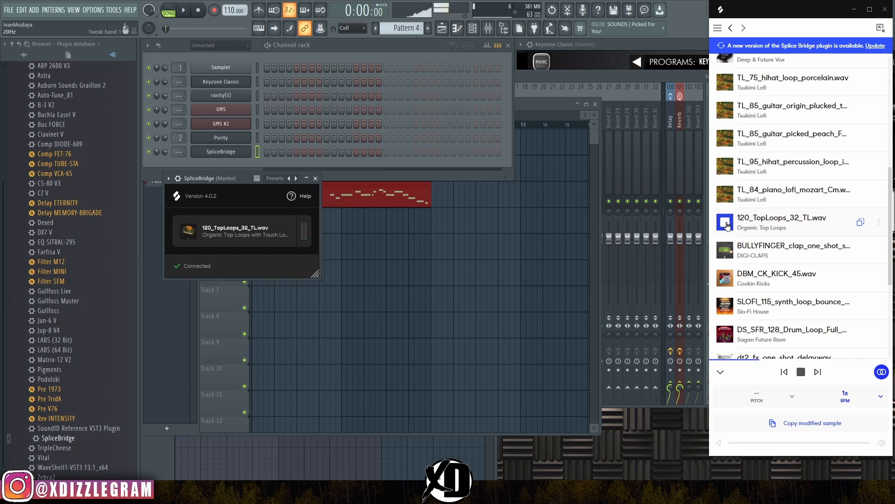
{"action": "left_click", "coordinate": [726, 225]}
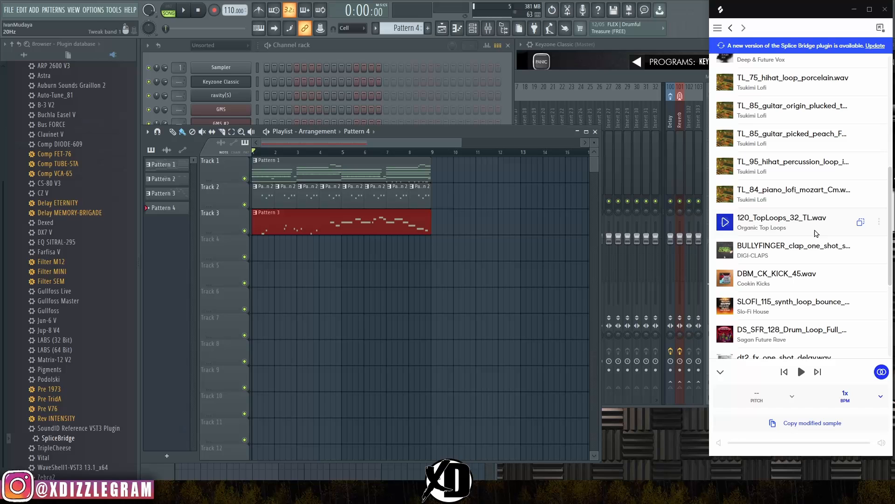
{"action": "left_click_drag", "start_coordinate": [815, 231], "coordinate": [260, 258]}
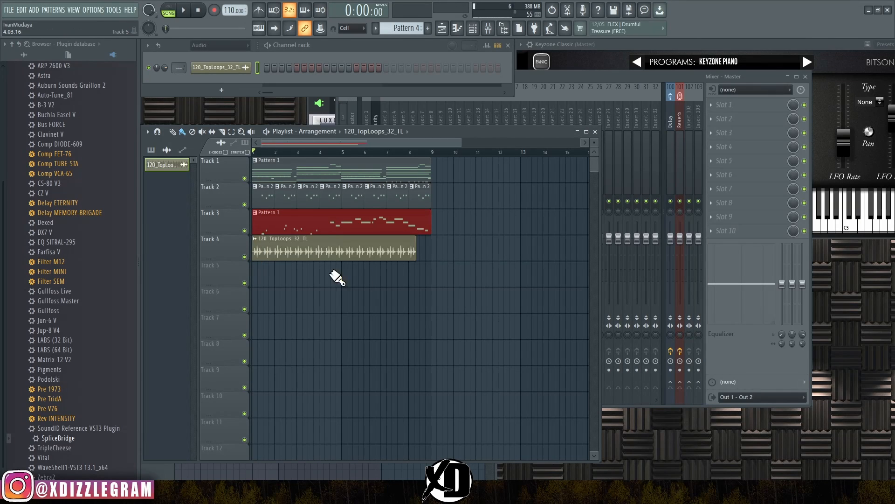
Step: Stretch the 120_TopLoops_32_TL clip's time to fill eight bars and set its stretching mode to Auto
{"action": "double_click", "coordinate": [325, 246]}
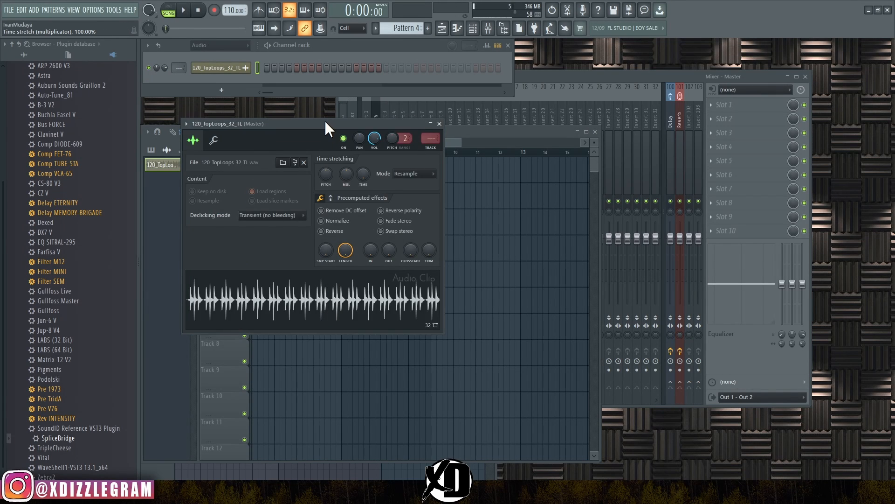
{"action": "left_click_drag", "start_coordinate": [324, 121], "coordinate": [598, 108]}
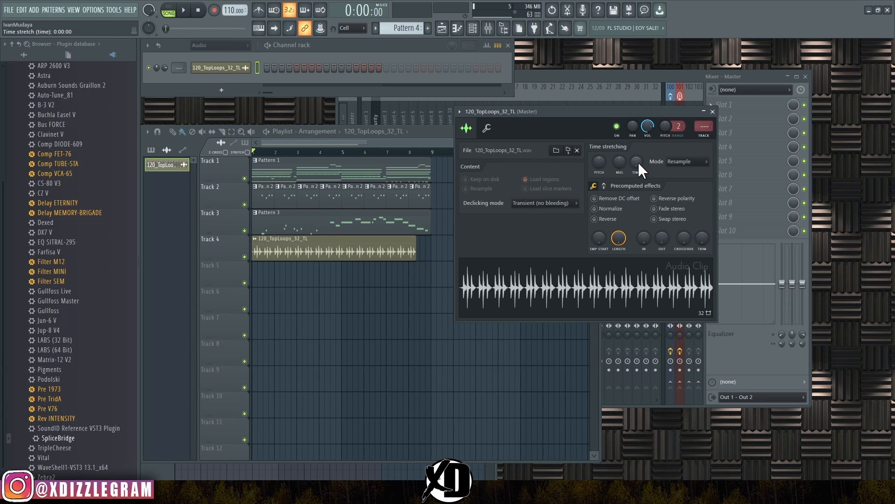
{"action": "scroll", "coordinate": [636, 161], "scroll_direction": "up", "scroll_amount": 1}
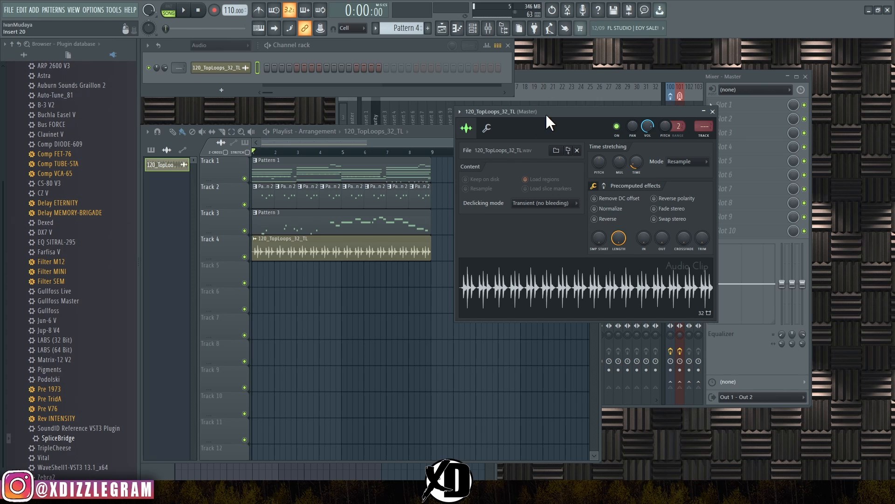
{"action": "left_click", "coordinate": [689, 163]}
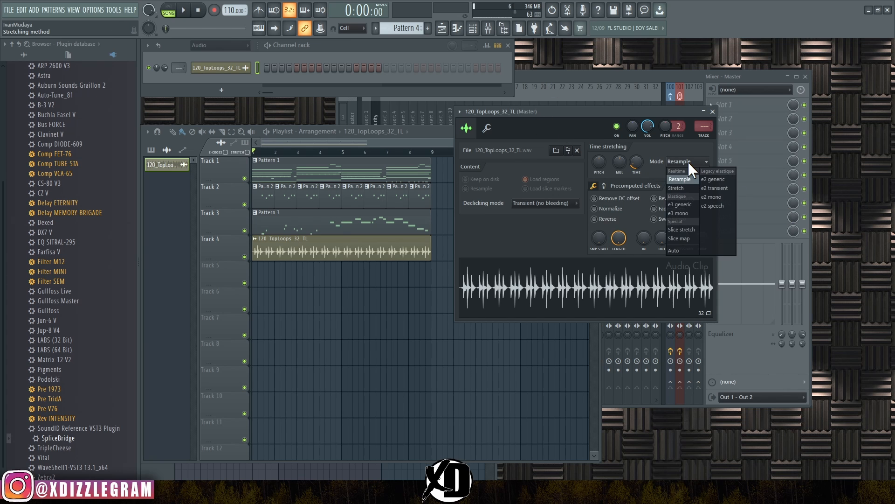
{"action": "left_click", "coordinate": [681, 252]}
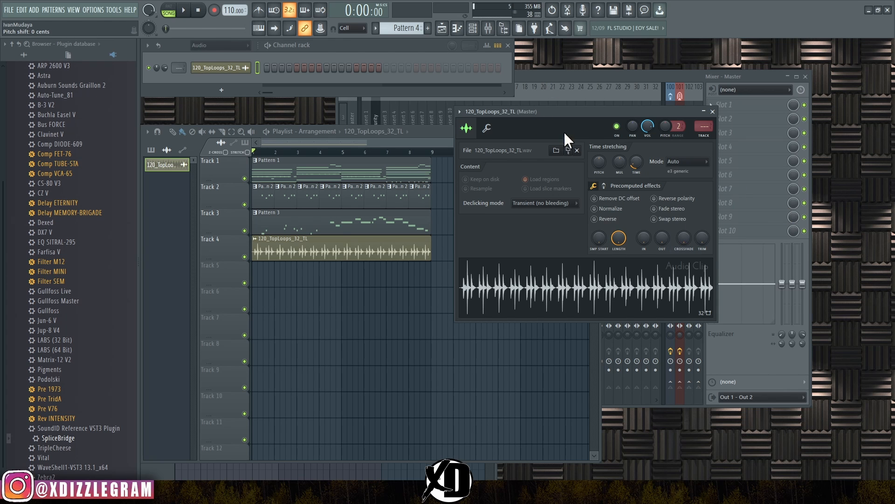
Step: Play the song, lower the top loop's channel volume to about 59% and close its settings
{"action": "key", "text": "space"}
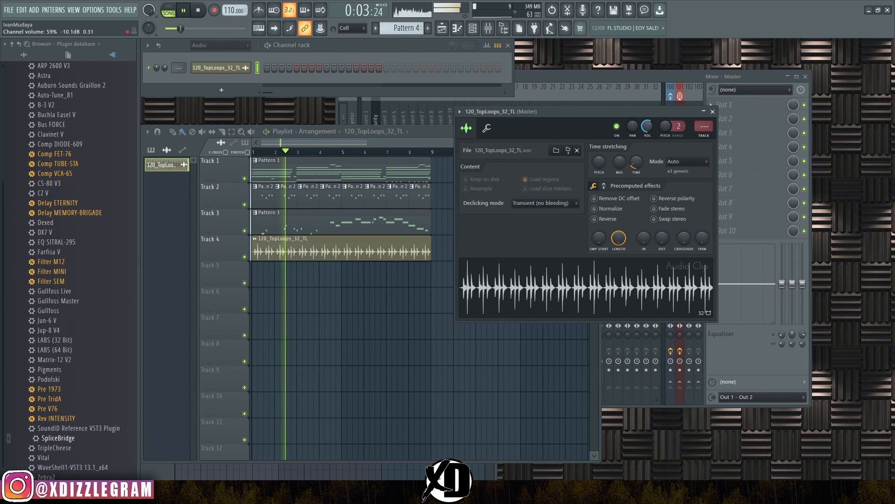
{"action": "left_click_drag", "start_coordinate": [648, 133], "coordinate": [648, 130]}
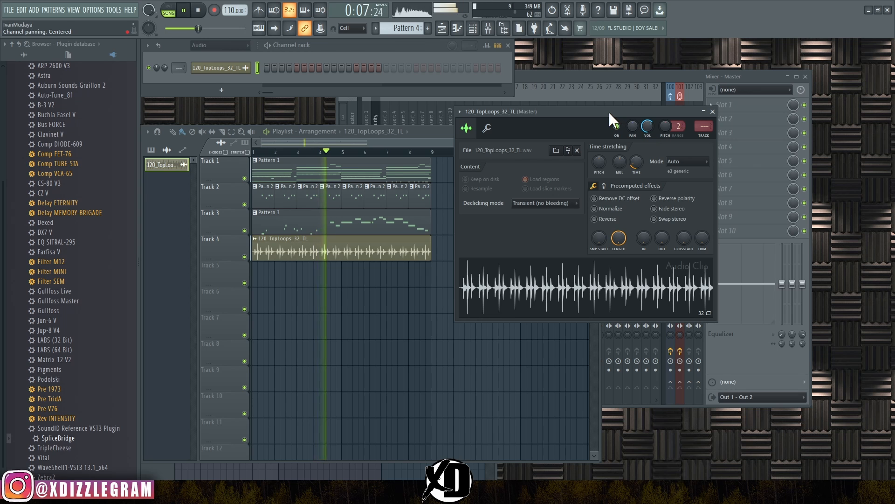
{"action": "left_click", "coordinate": [712, 111]}
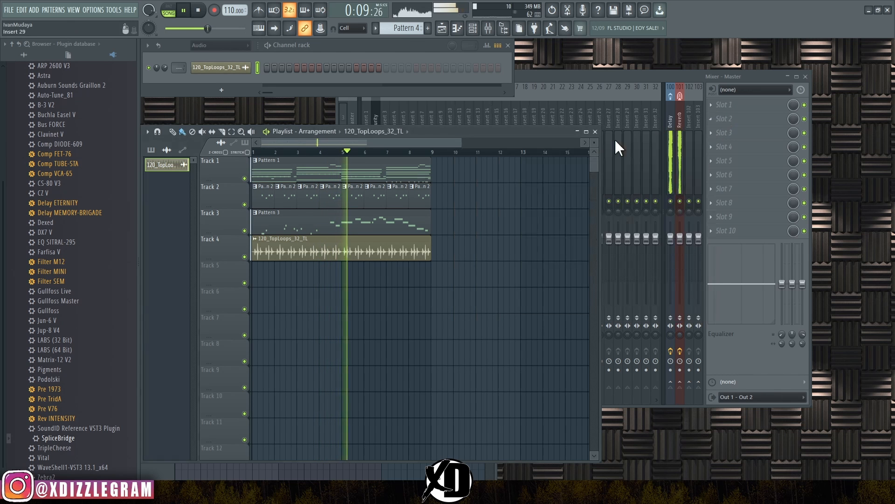
Step: Search Splice for "kick" and place the dt2_kick_one_shot_low_synth_proc sample at bar 1 on playlist Track 5
{"action": "left_click_drag", "start_coordinate": [594, 143], "coordinate": [594, 139]}
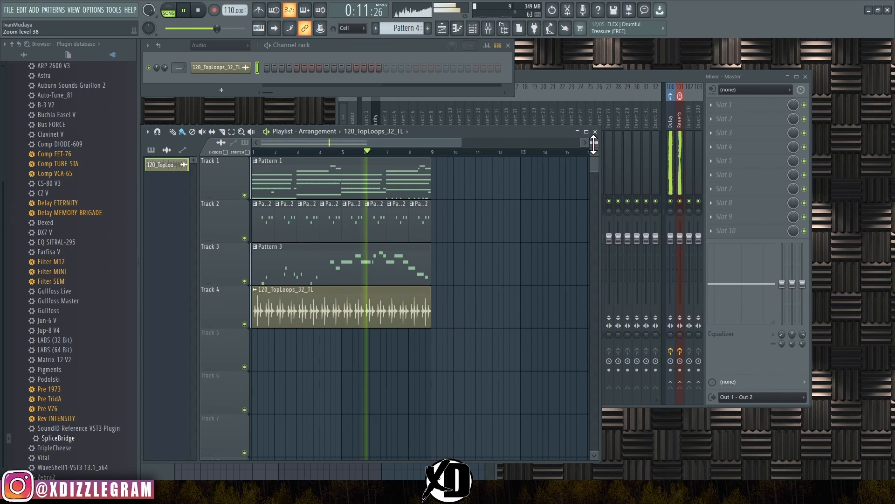
{"action": "left_click_drag", "start_coordinate": [510, 131], "coordinate": [404, 117]}
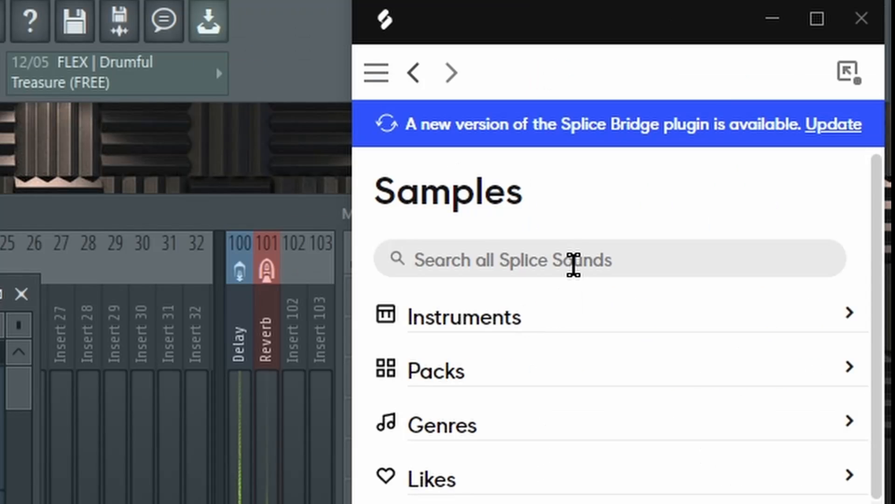
{"action": "type", "text": "kick"}
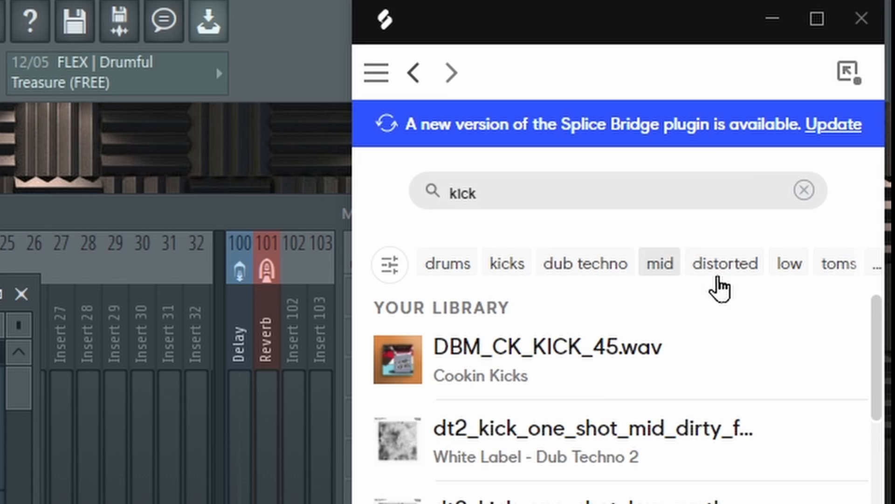
{"action": "left_click", "coordinate": [122, 180]}
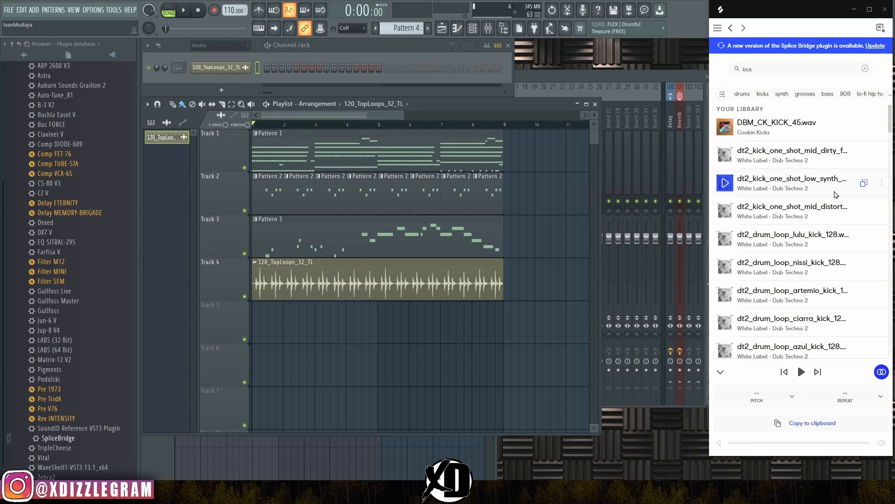
{"action": "left_click_drag", "start_coordinate": [835, 194], "coordinate": [262, 325]}
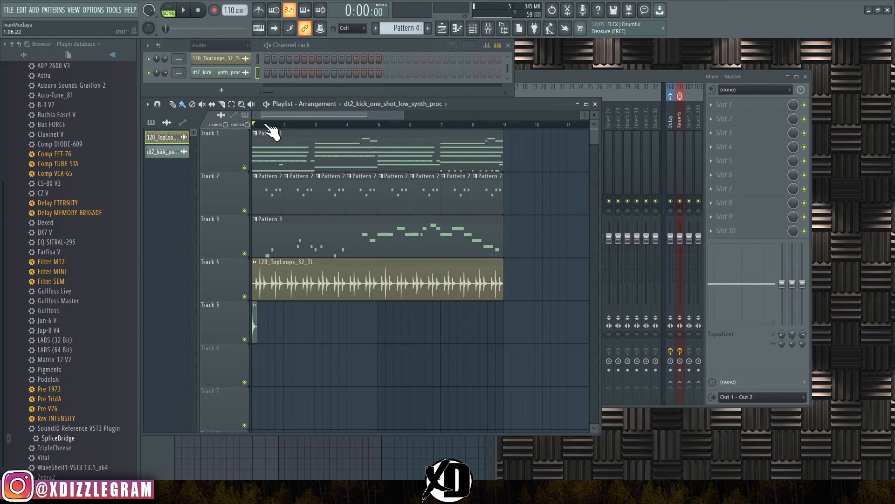
Step: Repeat the kick on every beat of the eight bars on Track 5 and play the arrangement
{"action": "scroll", "coordinate": [271, 132], "scroll_direction": "up", "scroll_amount": 3}
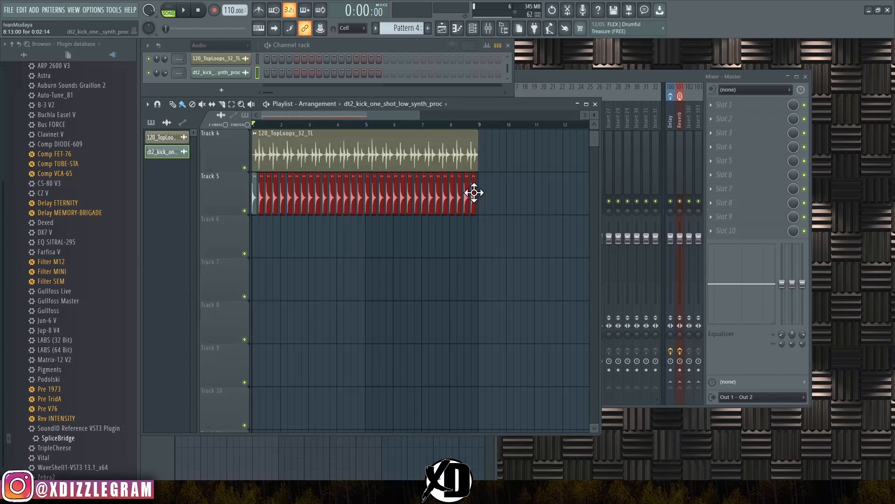
{"action": "key", "text": "space"}
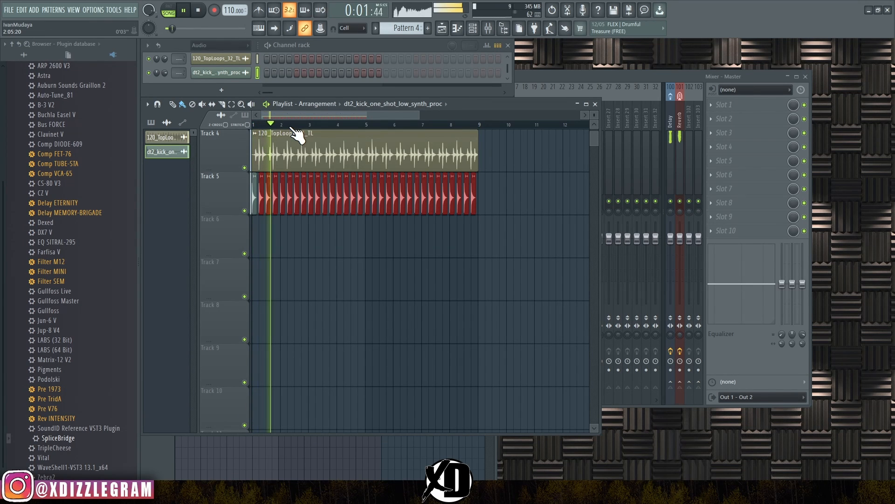
{"action": "scroll", "coordinate": [341, 201], "scroll_direction": "up", "scroll_amount": 1}
{"action": "scroll", "coordinate": [298, 124], "scroll_direction": "up", "scroll_amount": 2}
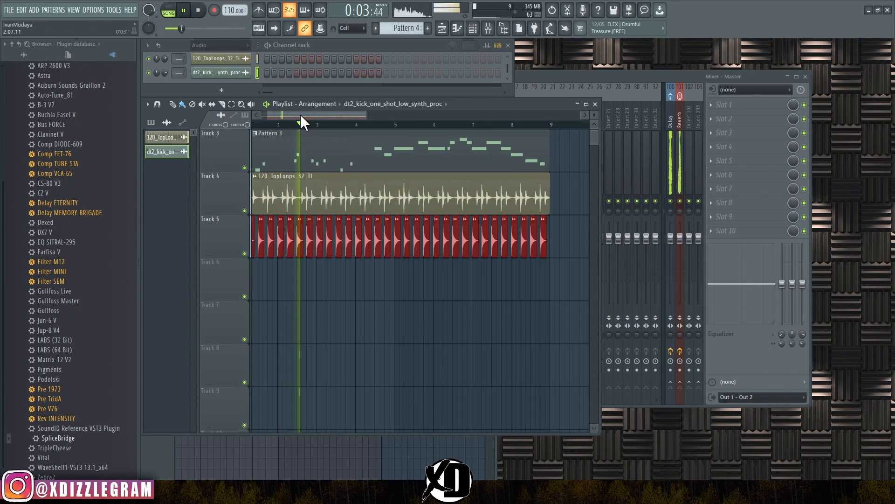
{"action": "left_click_drag", "start_coordinate": [299, 115], "coordinate": [265, 115]}
{"action": "scroll", "coordinate": [329, 126], "scroll_direction": "down", "scroll_amount": 2}
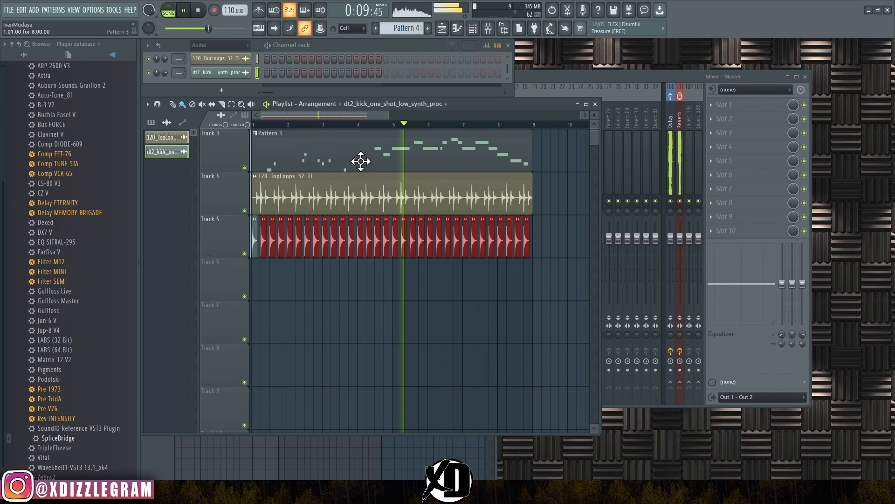
{"action": "scroll", "coordinate": [361, 162], "scroll_direction": "up", "scroll_amount": 2}
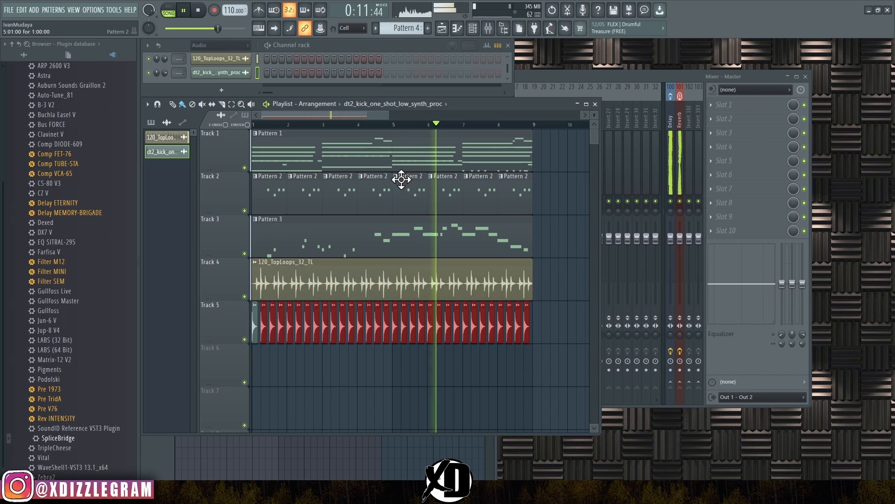
Step: Maximize the playlist, stop playback and duplicate all clips of bars 1 to 8 so the copies start at bar 9
{"action": "double_click", "coordinate": [495, 106]}
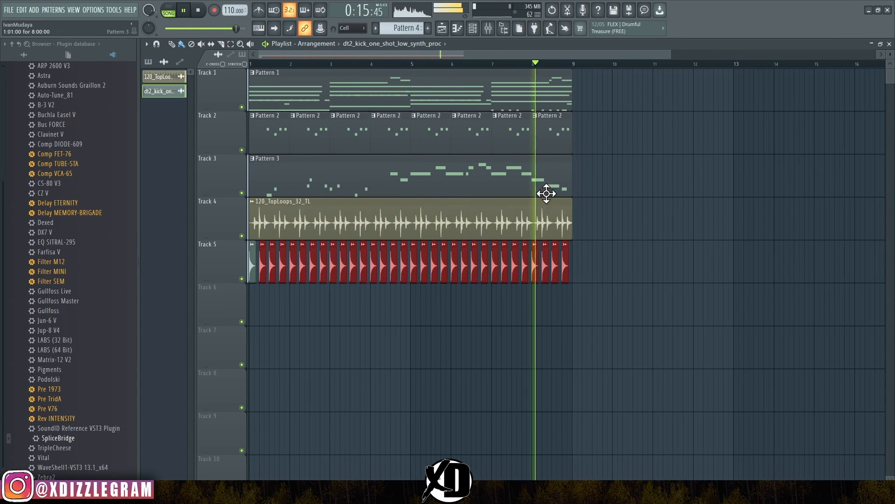
{"action": "scroll", "coordinate": [507, 80], "scroll_direction": "down", "scroll_amount": 3, "text": "ctrl"}
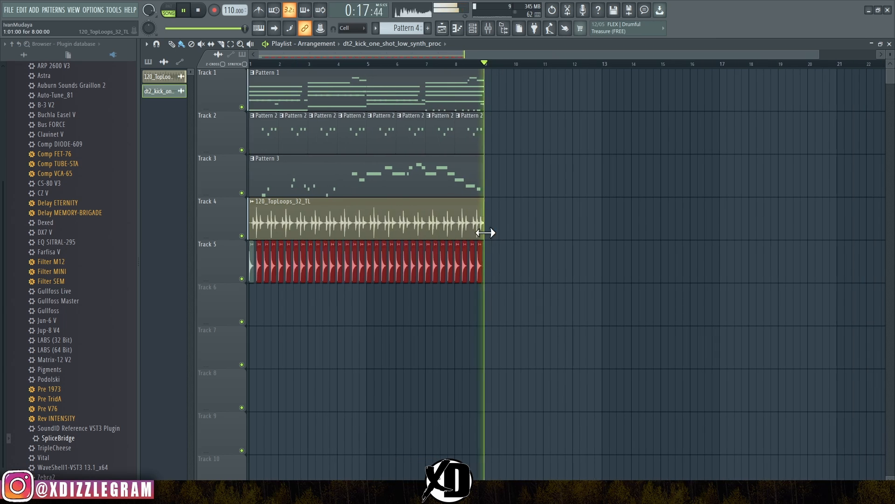
{"action": "key", "text": "space"}
{"action": "left_click_drag", "start_coordinate": [536, 304], "coordinate": [192, 74]}
{"action": "mouse_move", "coordinate": [283, 92]}
{"action": "left_mouse_down", "text": "shift"}
{"action": "mouse_move", "coordinate": [627, 110]}
{"action": "mouse_move", "coordinate": [513, 112]}
{"action": "left_mouse_up", "text": "shift"}
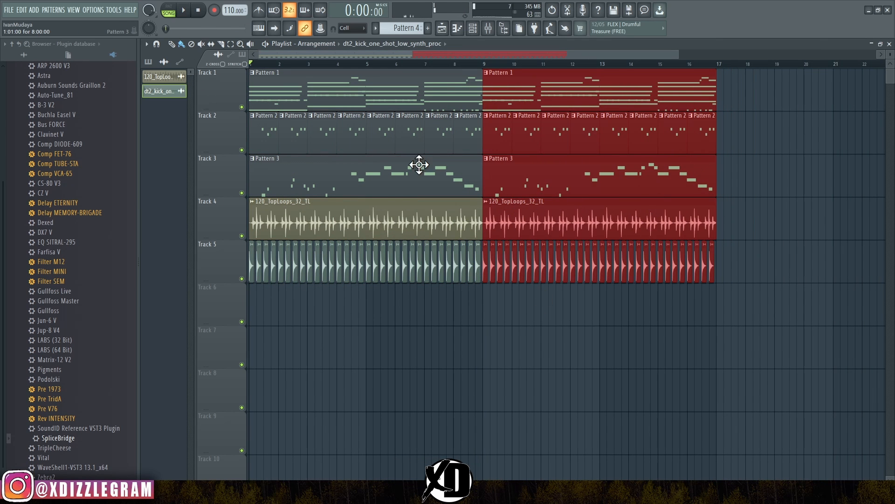
Step: Delete the first Pattern 3 clip from Track 3 and play the arrangement from the start
{"action": "right_click", "coordinate": [419, 164]}
{"action": "key", "text": "space"}
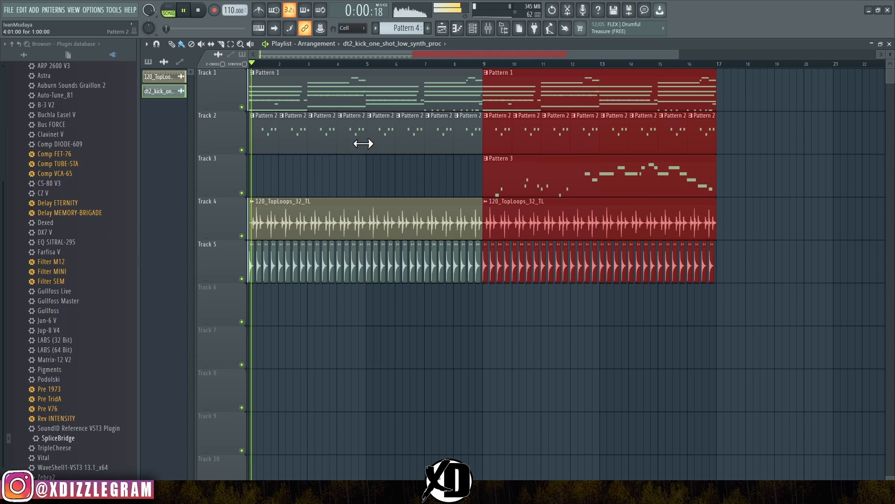
Step: Create a new empty pattern and move the restored playlist window clear of the piano roll and mixer
{"action": "double_click", "coordinate": [474, 46]}
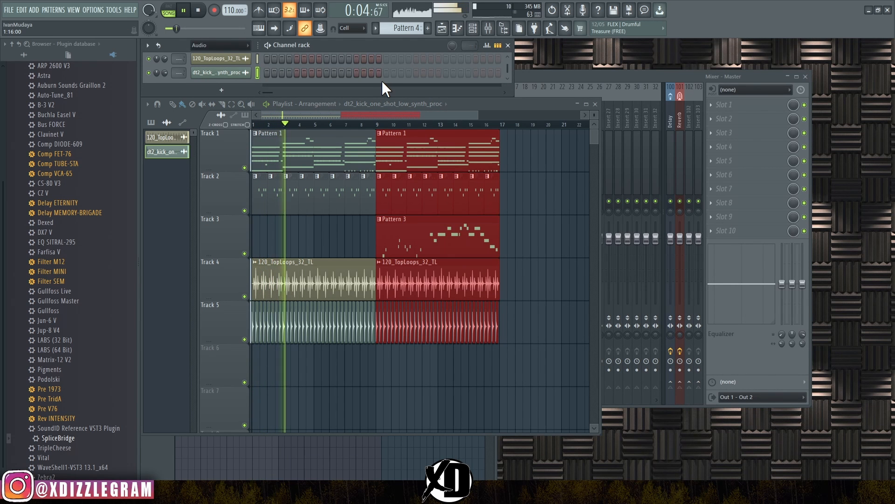
{"action": "key", "text": "KP_Add"}
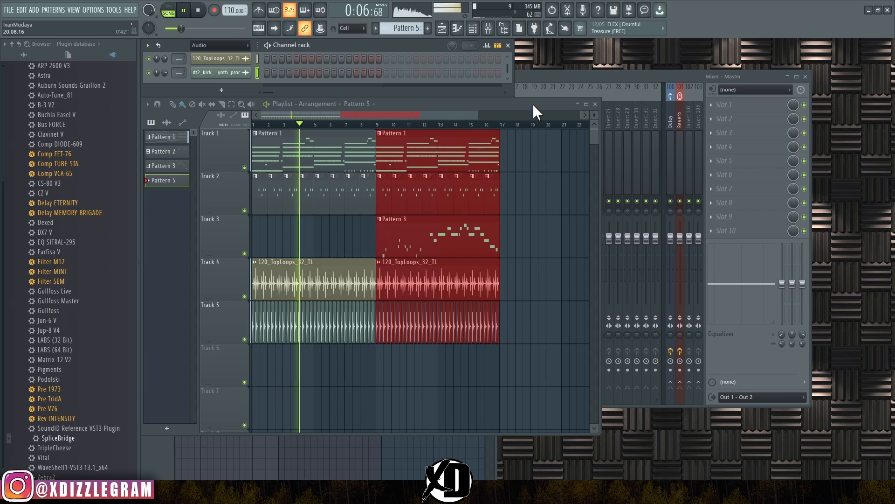
{"action": "left_click_drag", "start_coordinate": [533, 104], "coordinate": [832, 38]}
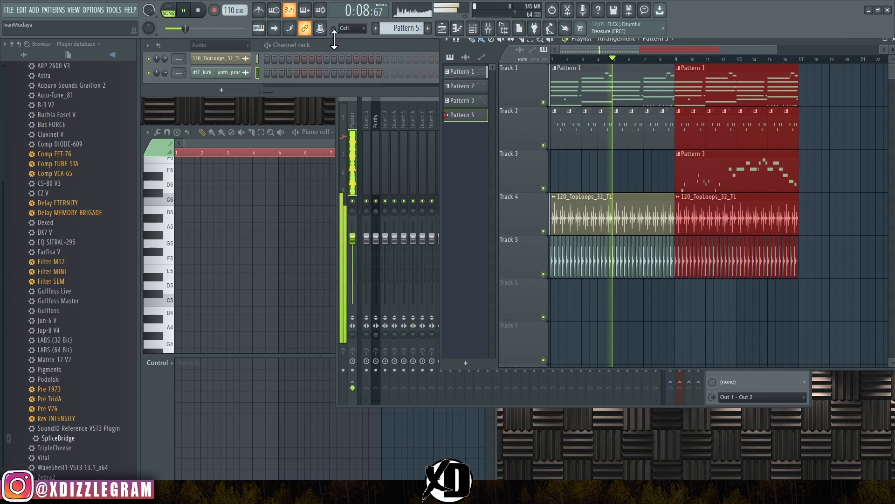
Step: Open Pattern 1 from the playlist, stop playback and clone the Keyzone Classic channel
{"action": "left_click", "coordinate": [439, 93]}
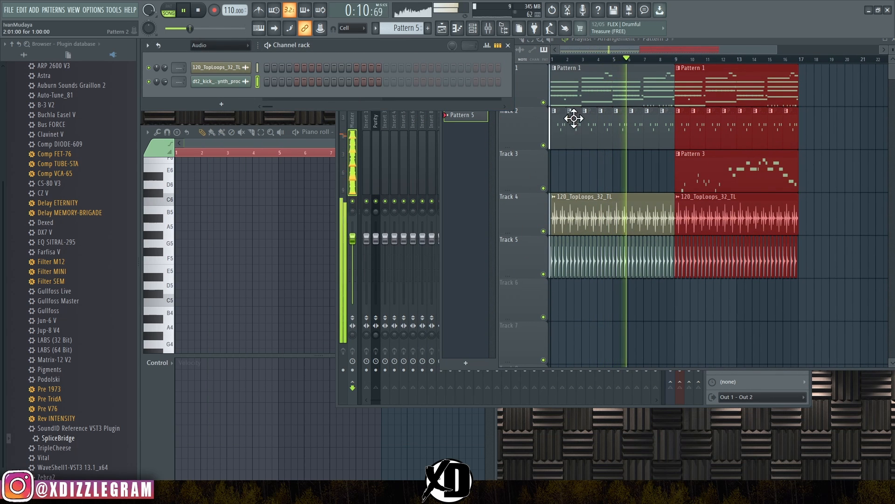
{"action": "double_click", "coordinate": [586, 88]}
{"action": "left_click", "coordinate": [339, 45]}
{"action": "key", "text": "space"}
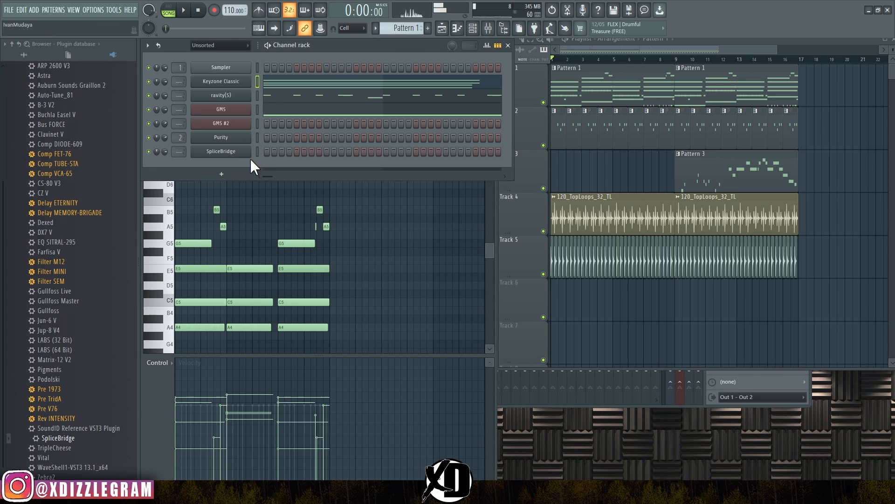
{"action": "right_click", "coordinate": [234, 81]}
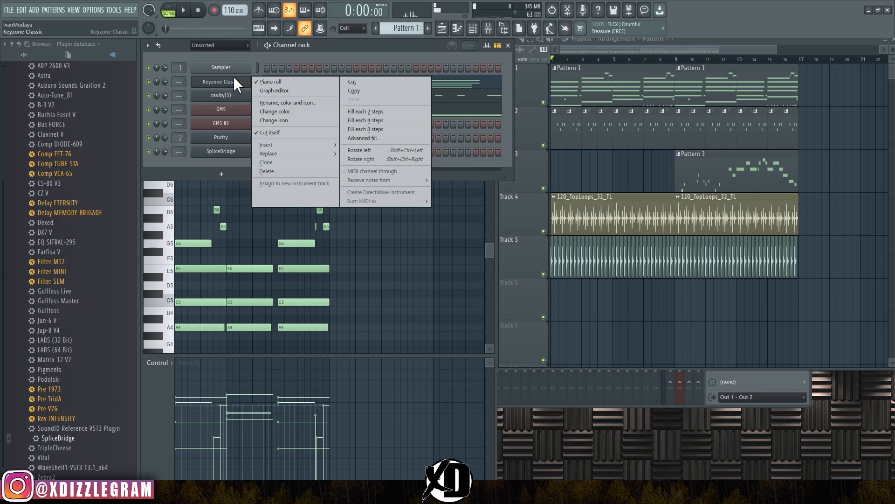
{"action": "left_click", "coordinate": [295, 161]}
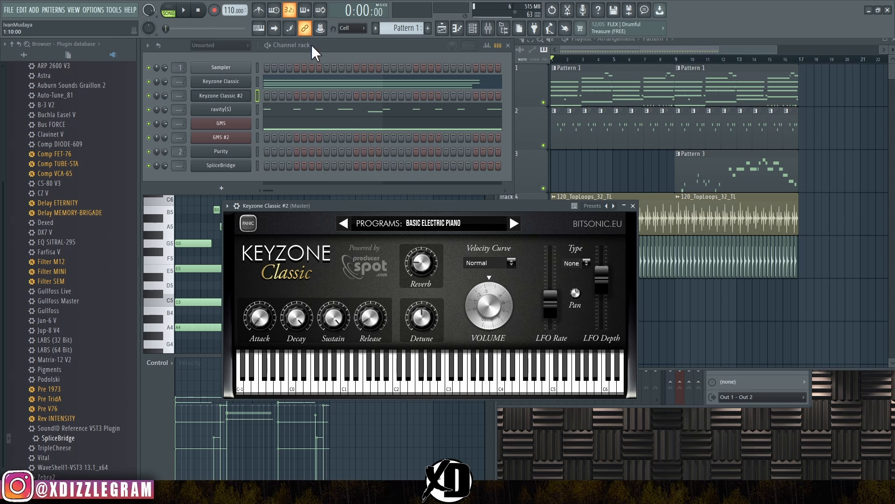
Step: Copy the Keyzone Classic chord notes into the cloned Keyzone Classic #2 channel and play the arrangement
{"action": "right_click", "coordinate": [235, 85]}
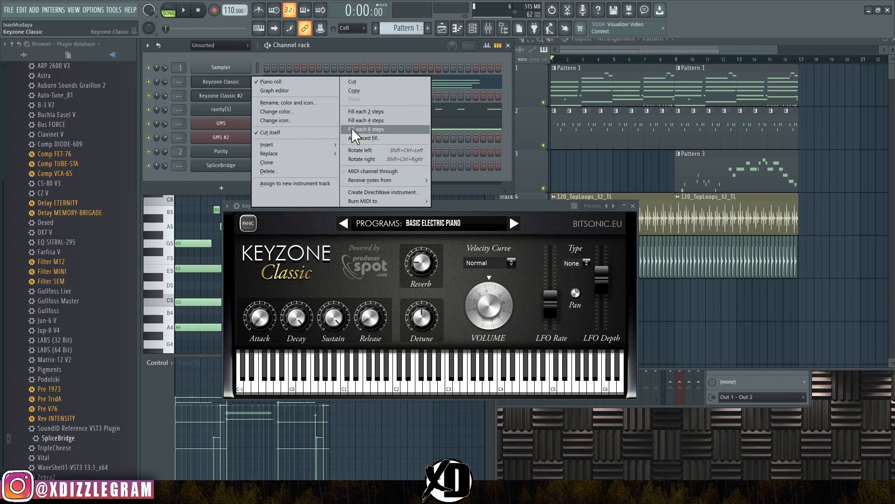
{"action": "left_click", "coordinate": [369, 92]}
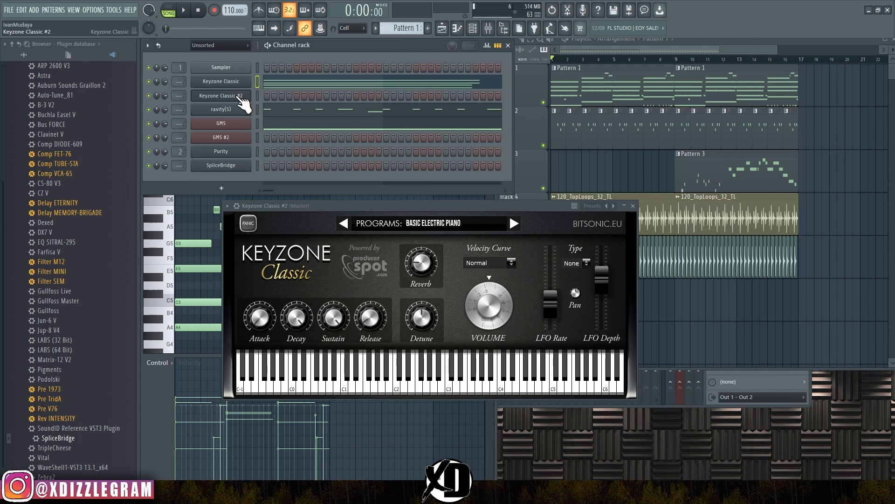
{"action": "left_click", "coordinate": [239, 100]}
{"action": "right_click", "coordinate": [236, 98]}
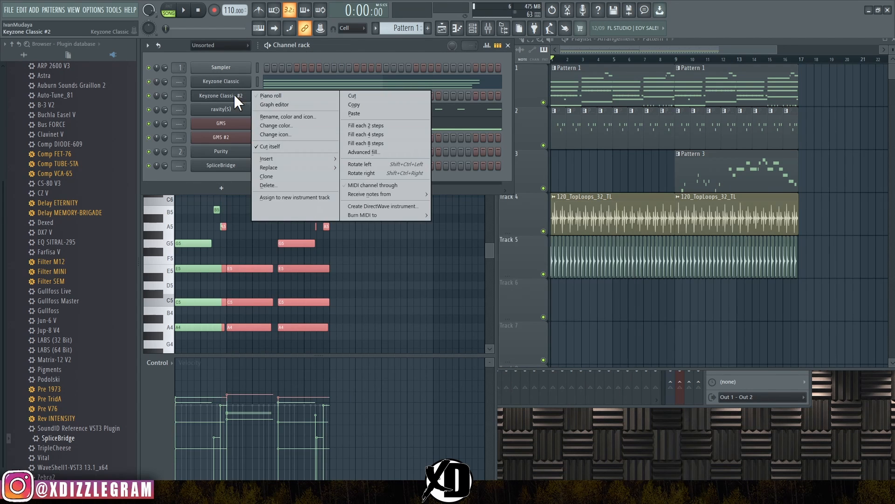
{"action": "left_click", "coordinate": [392, 113]}
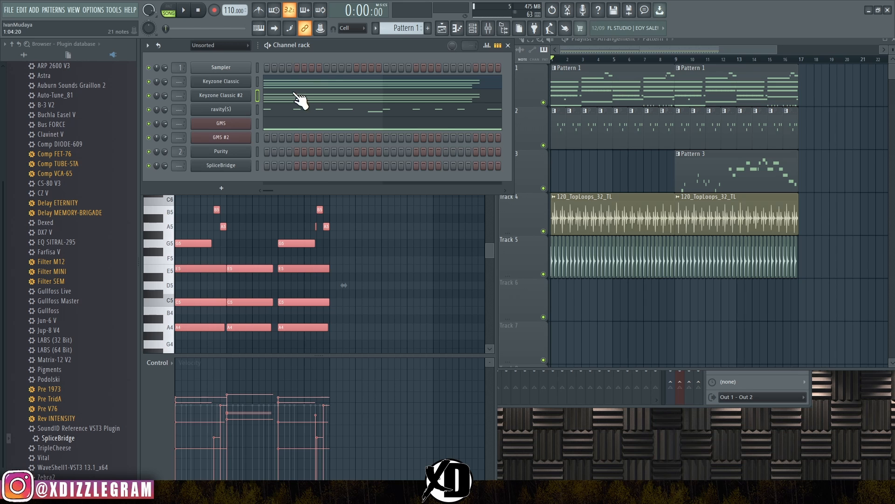
{"action": "key", "text": "space"}
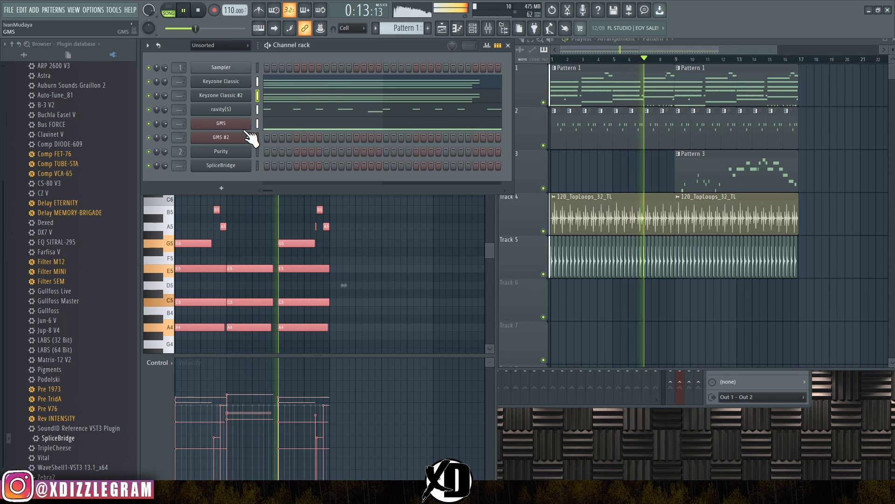
Step: Open Pattern 2, add a Podolski channel to the channel rack and stop playback
{"action": "double_click", "coordinate": [567, 84]}
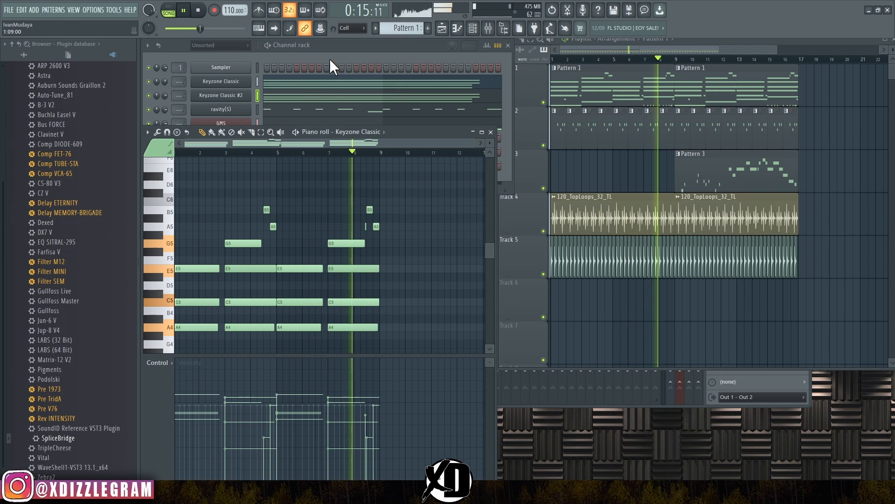
{"action": "left_click", "coordinate": [329, 58]}
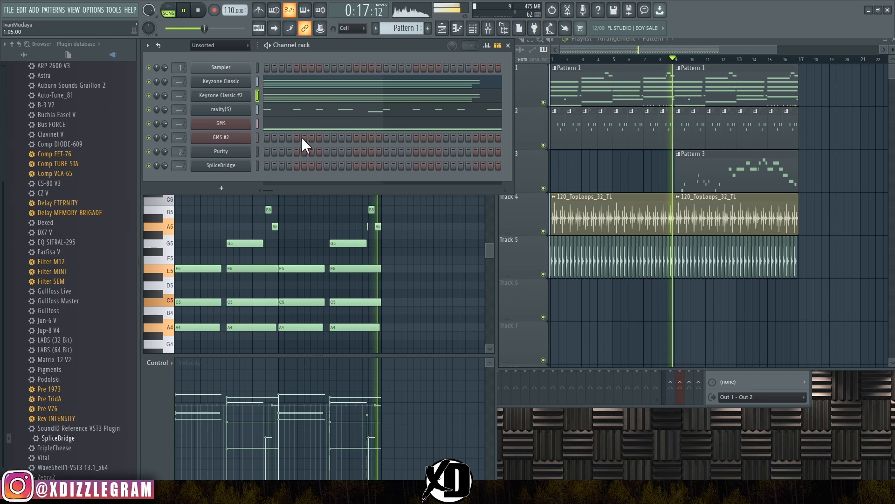
{"action": "double_click", "coordinate": [556, 132]}
{"action": "left_click", "coordinate": [373, 43]}
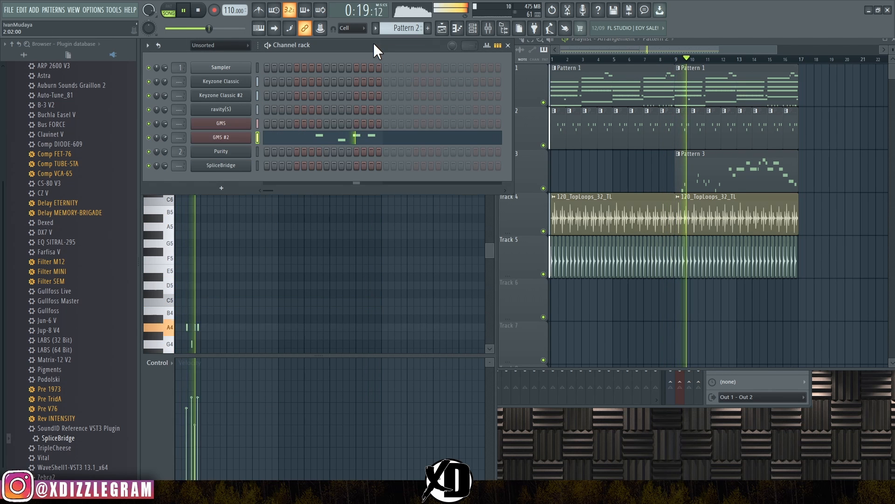
{"action": "left_click", "coordinate": [223, 187]}
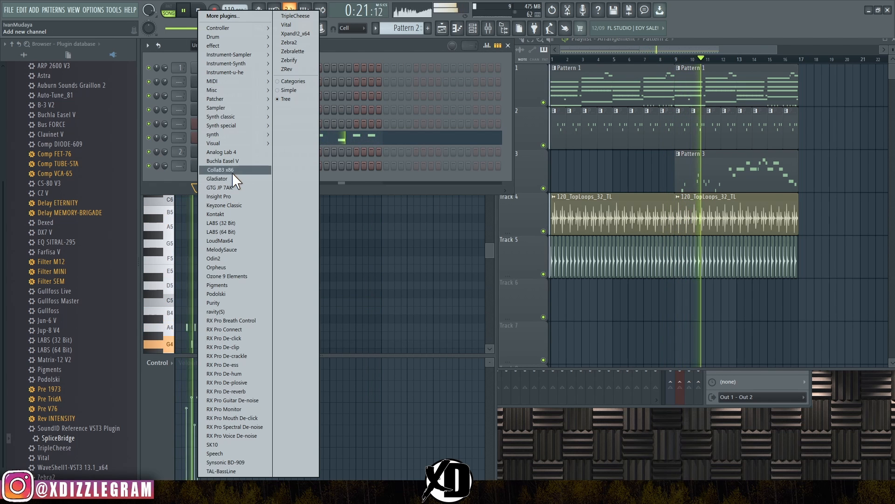
{"action": "left_click", "coordinate": [236, 294]}
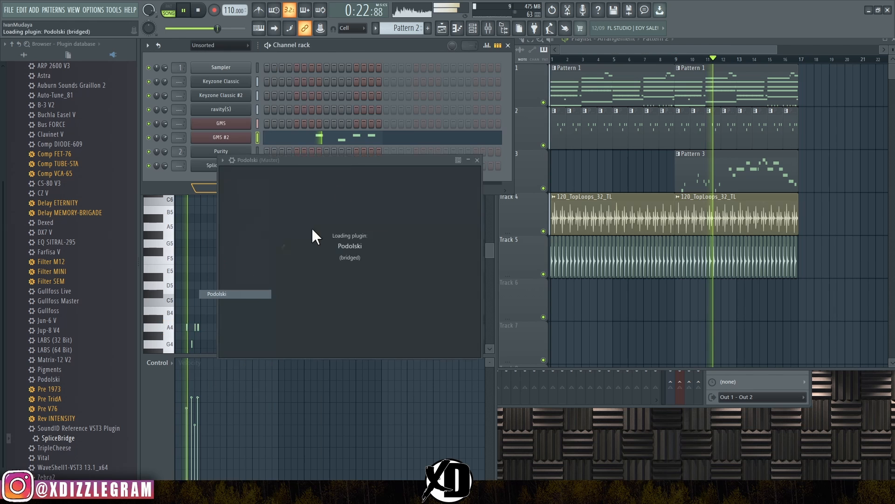
{"action": "left_click_drag", "start_coordinate": [396, 160], "coordinate": [438, 123]}
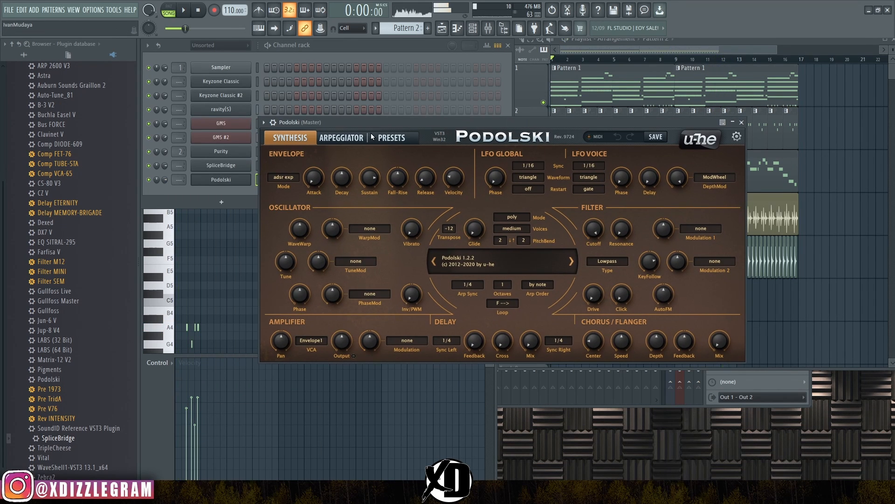
{"action": "key", "text": "space"}
Step: Open Podolski's 03 Leads preset folder and try the TAS Dance Lead 3 preset
{"action": "left_click", "coordinate": [404, 137]}
{"action": "left_click", "coordinate": [309, 136]}
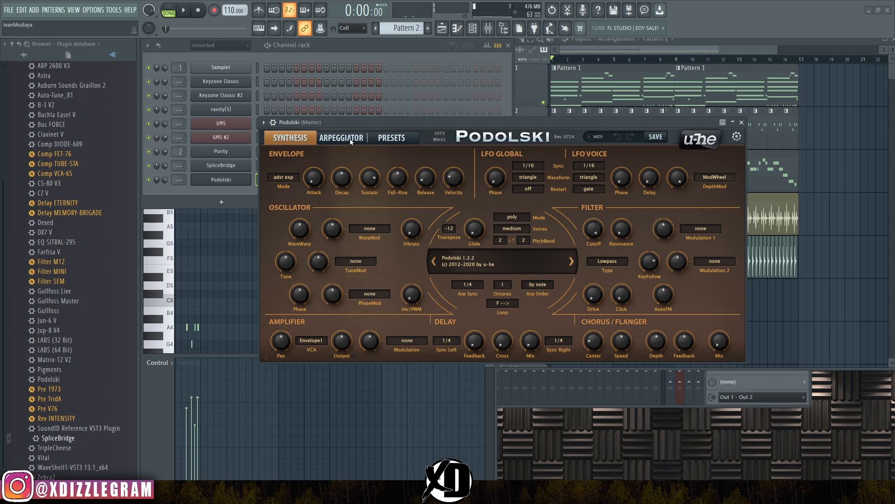
{"action": "left_click", "coordinate": [350, 138]}
{"action": "left_click", "coordinate": [395, 138]}
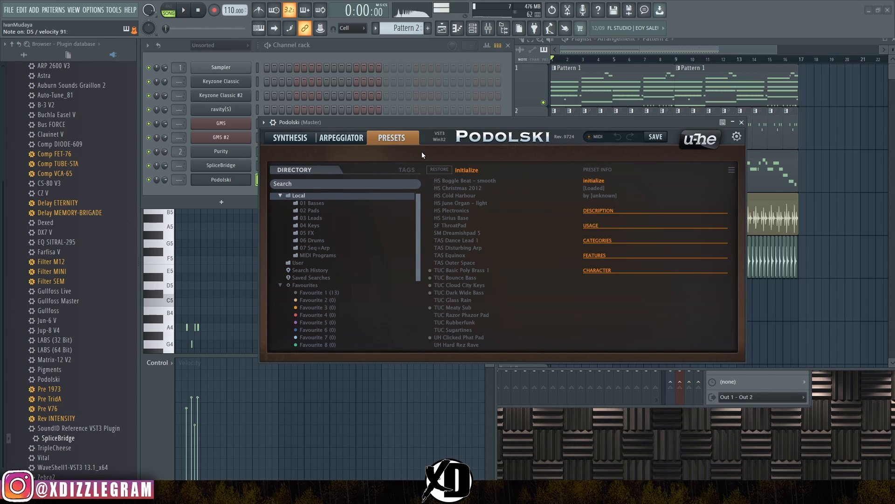
{"action": "left_click", "coordinate": [322, 218]}
{"action": "left_click", "coordinate": [470, 242]}
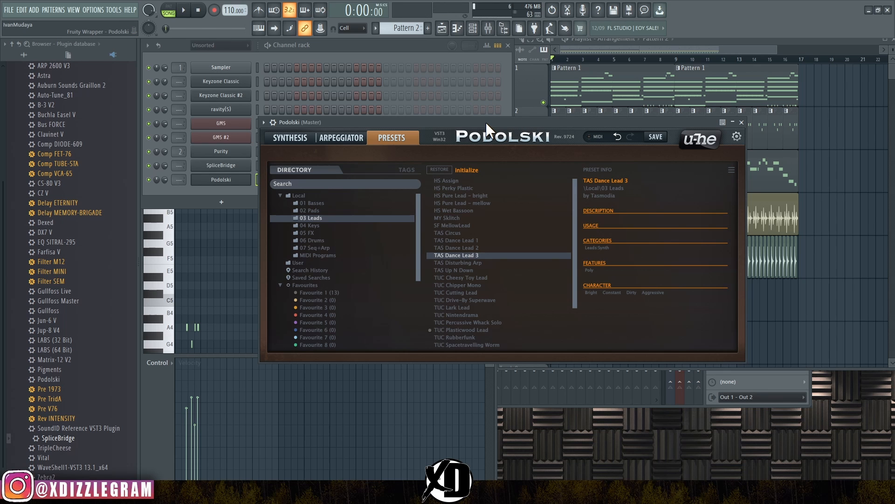
Step: Play the arrangement, audition TUC Cutting Lead and load the TUC Drive-By Superwave preset
{"action": "key", "text": "space"}
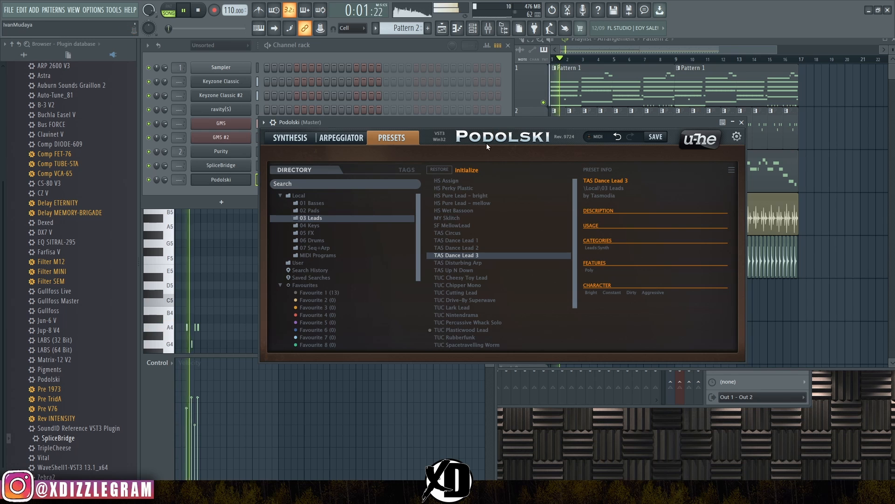
{"action": "left_click", "coordinate": [468, 282]}
{"action": "left_click", "coordinate": [469, 293]}
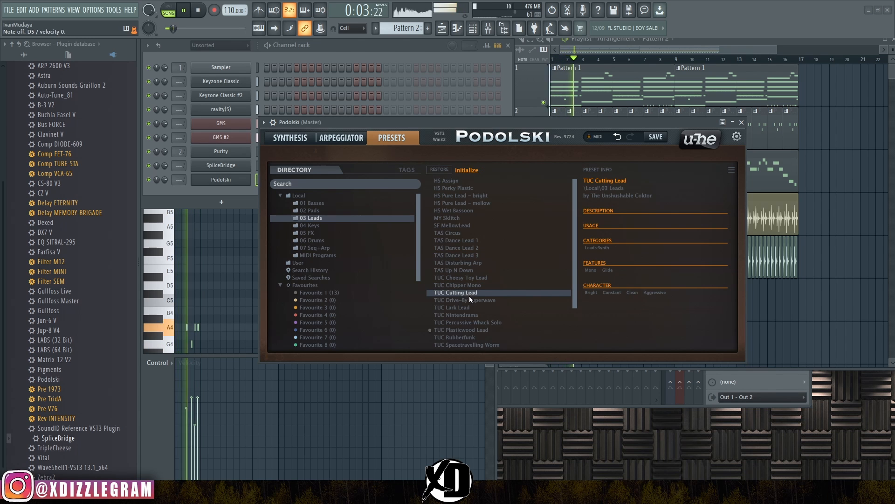
{"action": "left_click", "coordinate": [472, 300]}
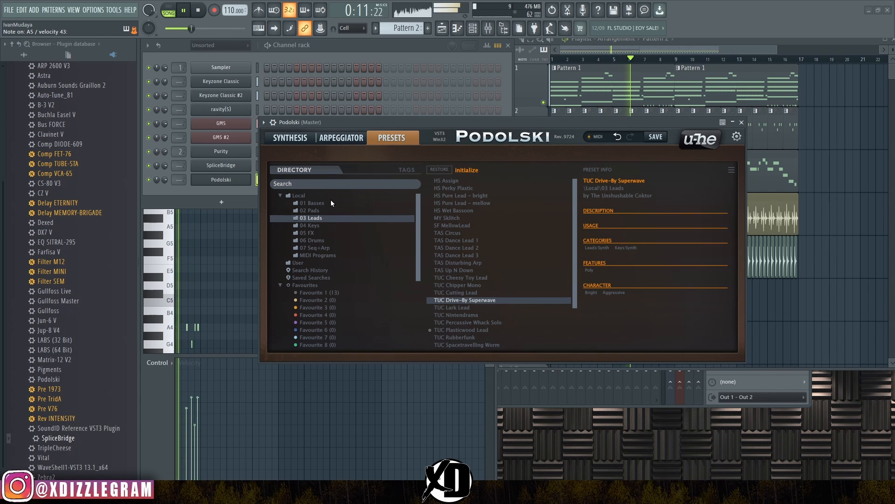
Step: Open Podolski's piano roll in Pattern 2, add a one-step A5 note at step 3 of bar 1 and play it
{"action": "left_click", "coordinate": [329, 53]}
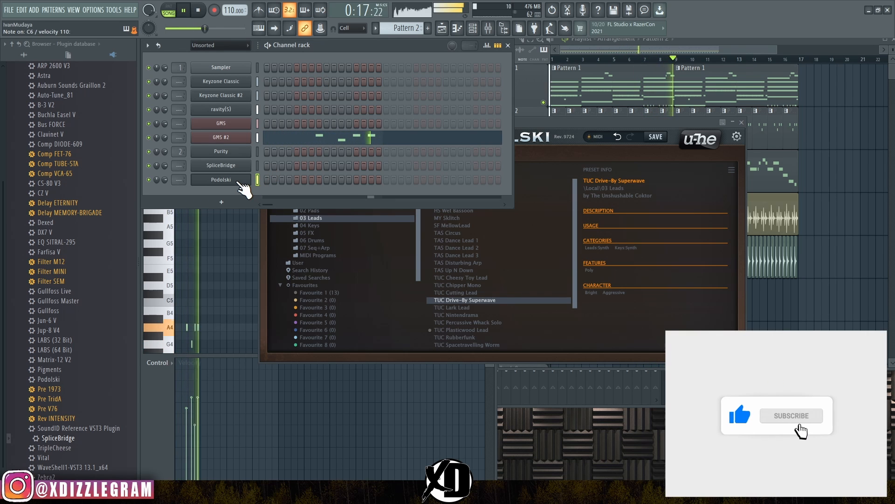
{"action": "right_click", "coordinate": [242, 181]}
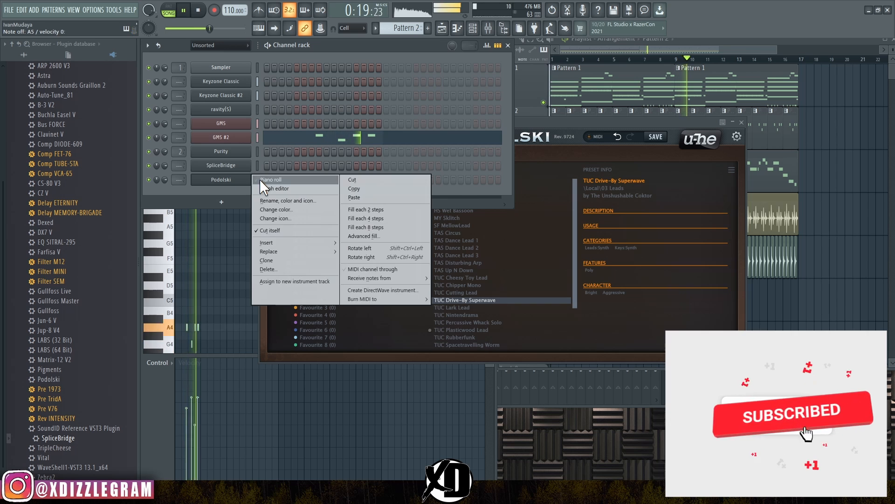
{"action": "left_click", "coordinate": [260, 183]}
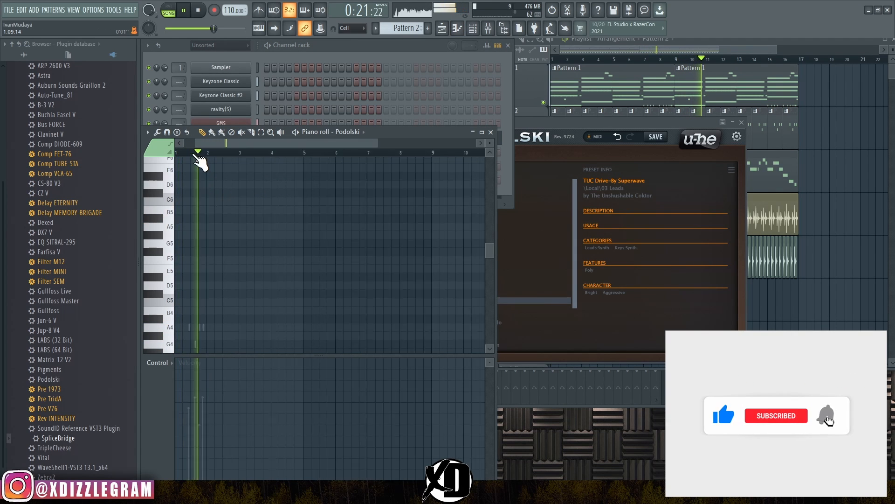
{"action": "scroll", "coordinate": [186, 156], "scroll_direction": "up", "scroll_amount": 5}
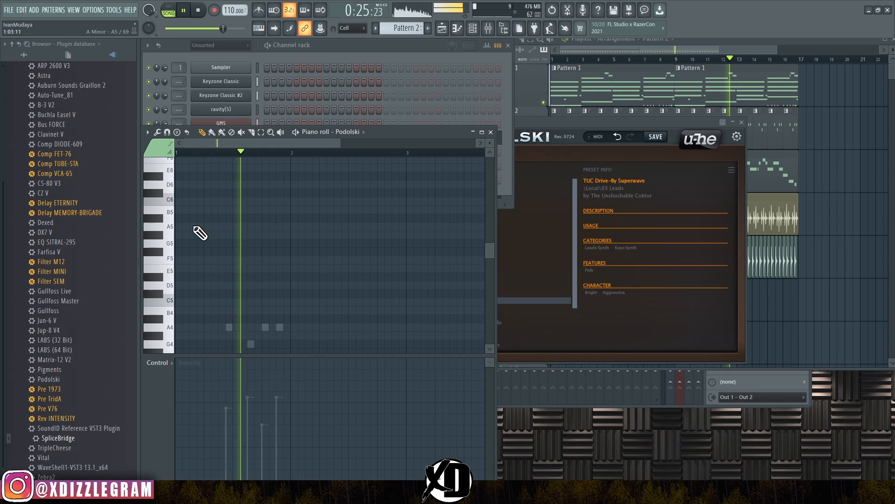
{"action": "left_click", "coordinate": [199, 228]}
{"action": "key", "text": "space"}
{"action": "left_click_drag", "start_coordinate": [404, 227], "coordinate": [192, 226]}
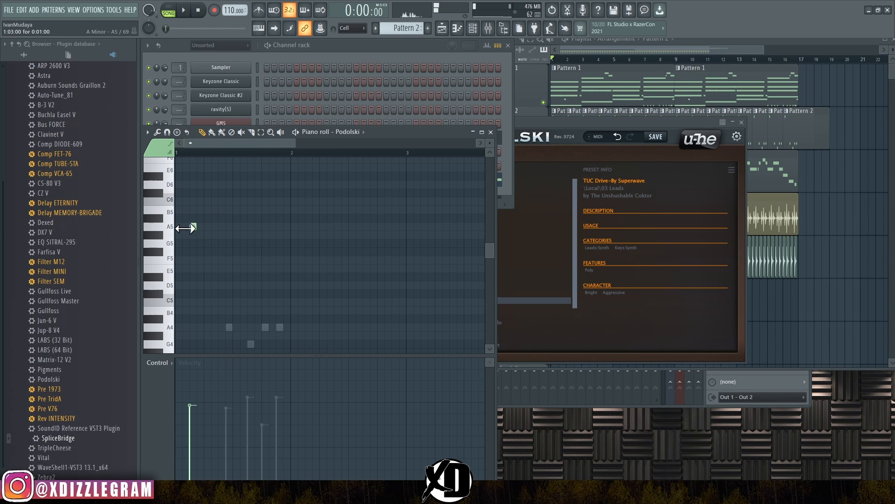
{"action": "scroll", "coordinate": [192, 168], "scroll_direction": "up", "scroll_amount": 2}
{"action": "key", "text": "space"}
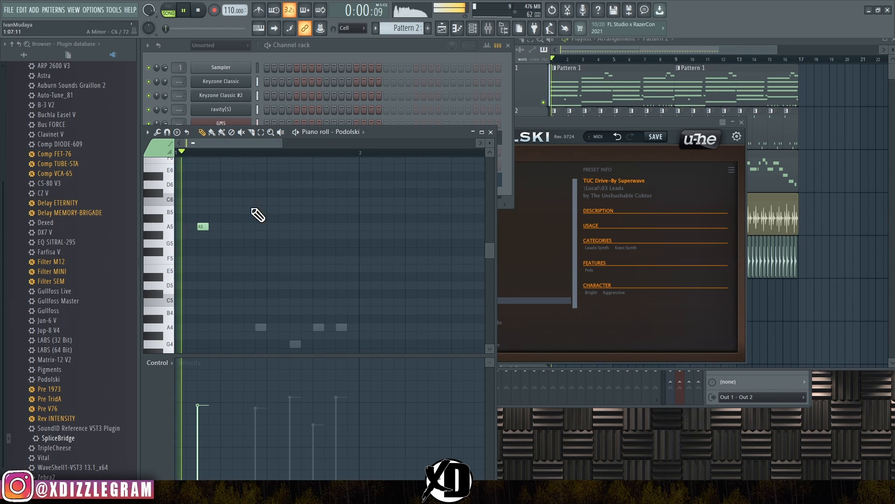
Step: Add a second A5 note at step 5 of bar 1, two steps long, and restart playback
{"action": "left_click", "coordinate": [228, 225]}
{"action": "mouse_move", "coordinate": [232, 226]}
{"action": "left_mouse_down"}
{"action": "mouse_move", "coordinate": [258, 228]}
{"action": "mouse_move", "coordinate": [242, 228]}
{"action": "left_mouse_up"}
{"action": "key", "text": "space"}
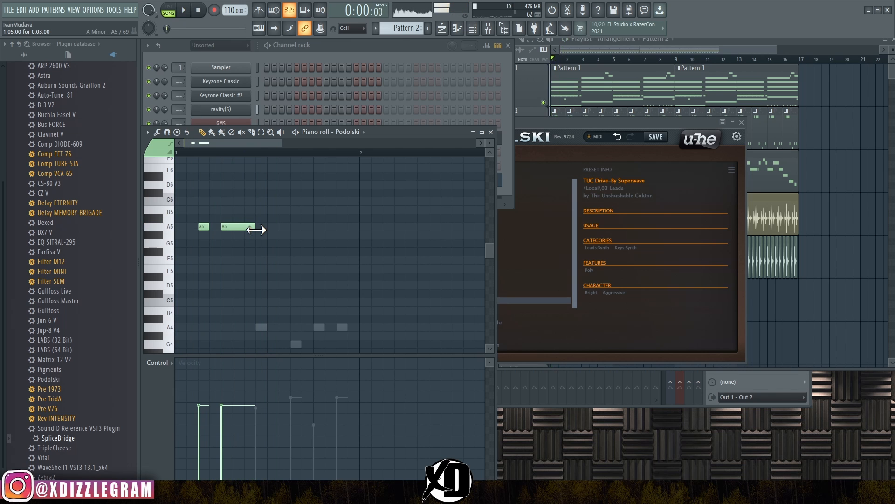
{"action": "key", "text": "space"}
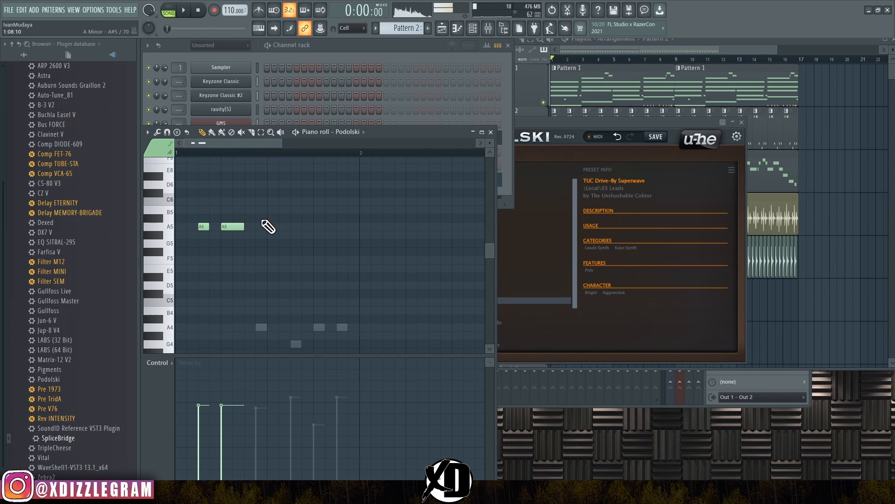
Step: Add a two-step B5 note at step 8 and two-step A5 notes at steps 11 and 15, and replay the riff
{"action": "left_click", "coordinate": [256, 210]}
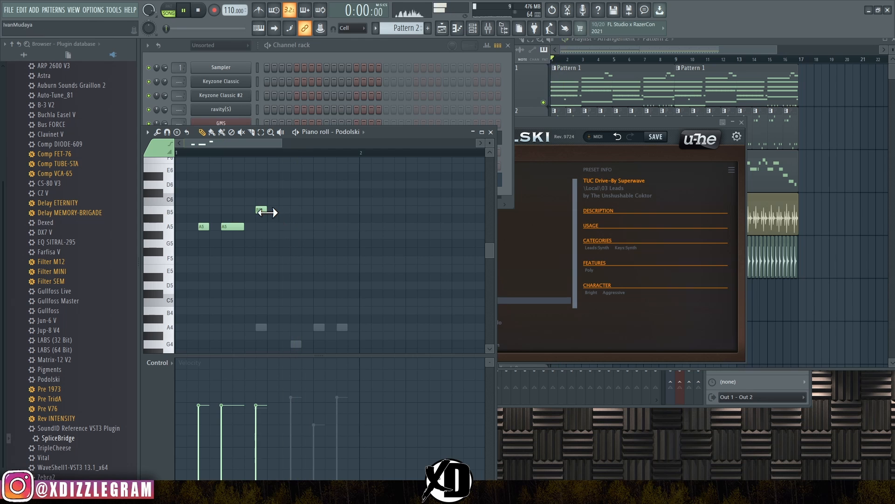
{"action": "left_click_drag", "start_coordinate": [268, 210], "coordinate": [278, 211]}
{"action": "left_click", "coordinate": [299, 227]}
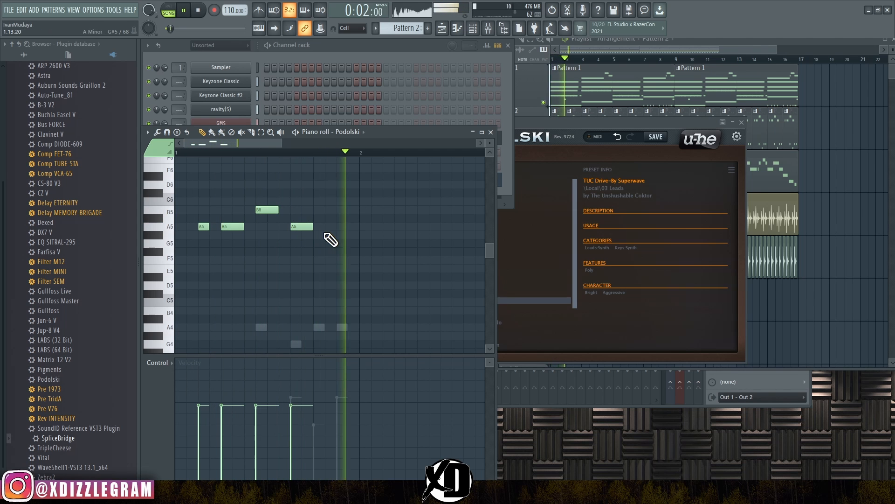
{"action": "key", "text": "space"}
{"action": "left_click", "coordinate": [343, 227]}
{"action": "key", "text": "space"}
{"action": "scroll", "coordinate": [339, 154], "scroll_direction": "down", "scroll_amount": 1}
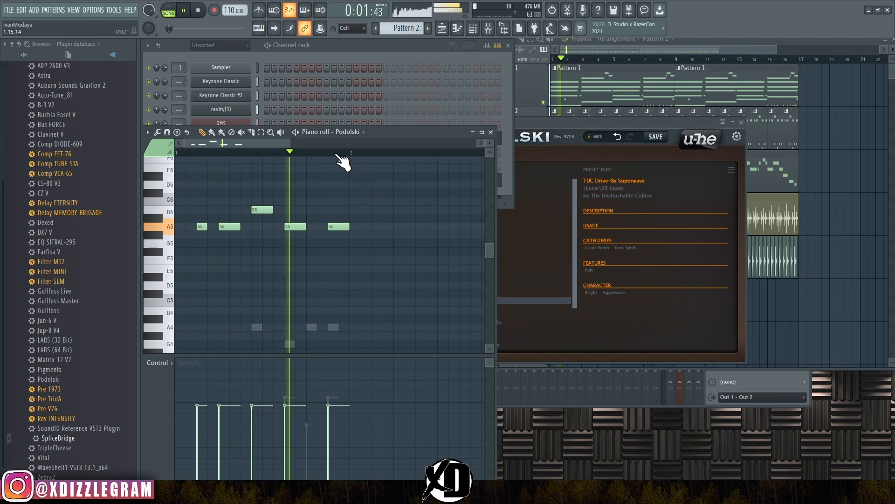
Step: Replay the lead riff in the arrangement while checking the channel rack and Podolski's synthesis page
{"action": "left_click", "coordinate": [561, 122]}
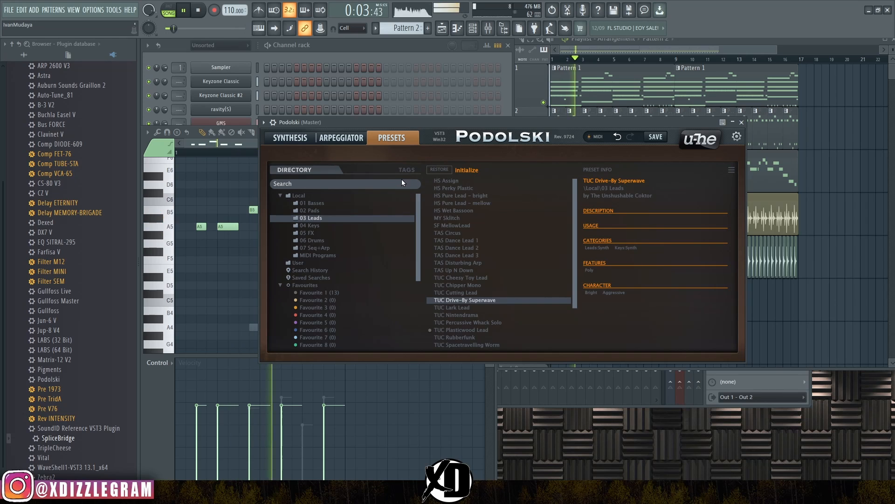
{"action": "left_click", "coordinate": [366, 57]}
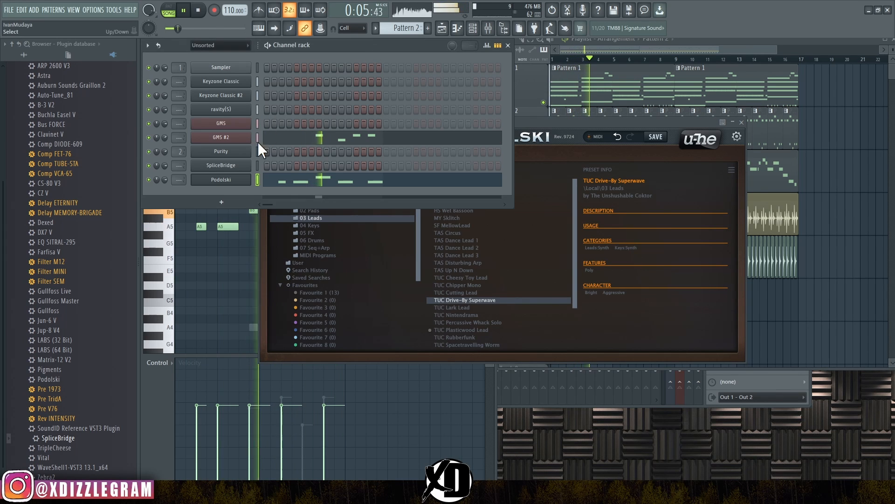
{"action": "key", "text": "space"}
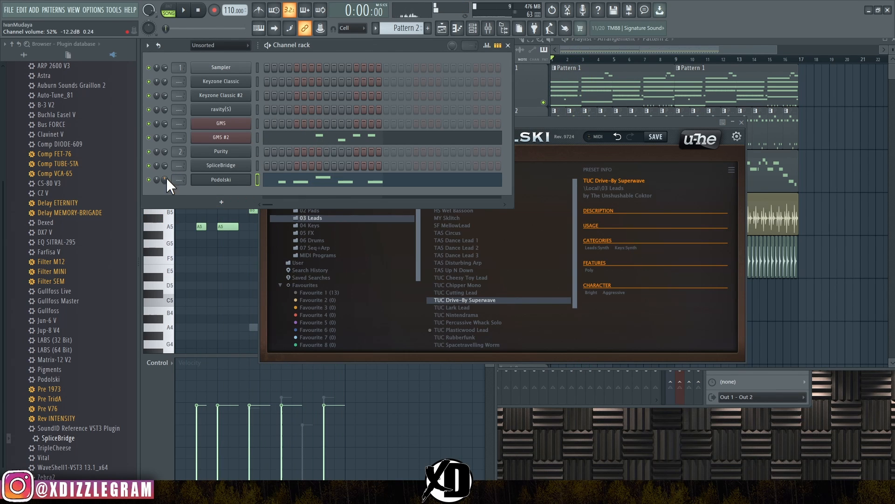
{"action": "key", "text": "space"}
{"action": "left_click", "coordinate": [541, 124]}
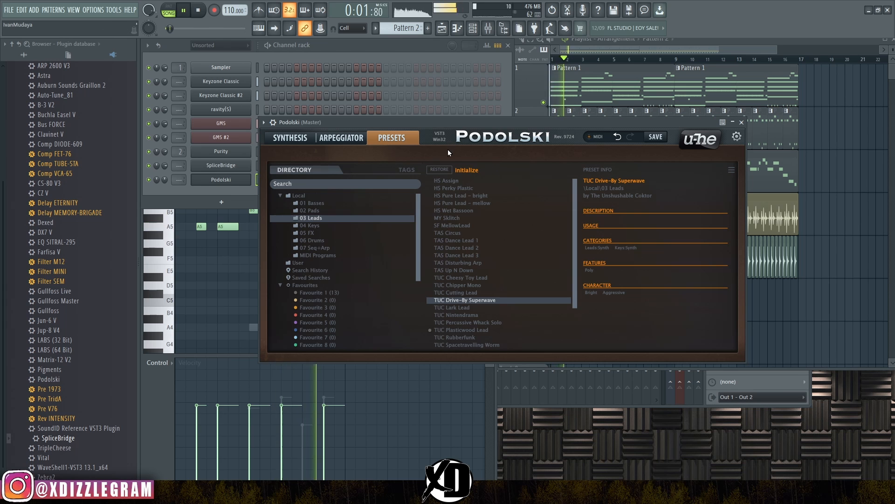
{"action": "left_click", "coordinate": [304, 139]}
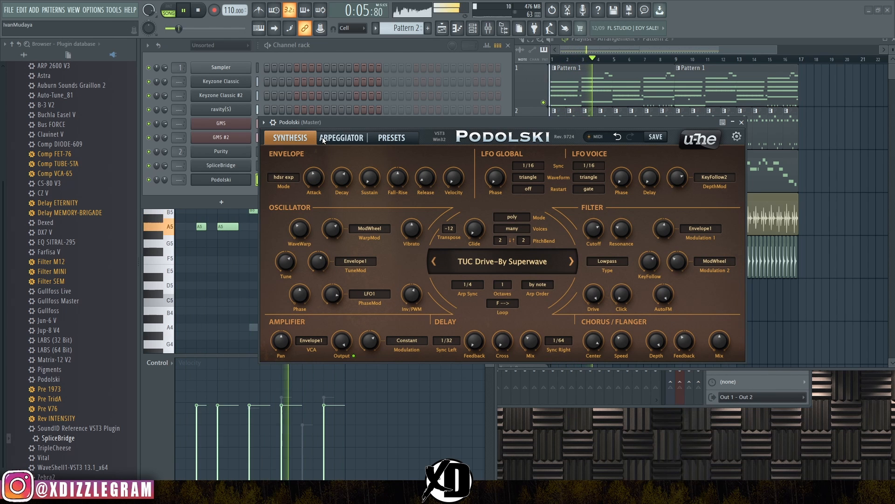
{"action": "key", "text": "space"}
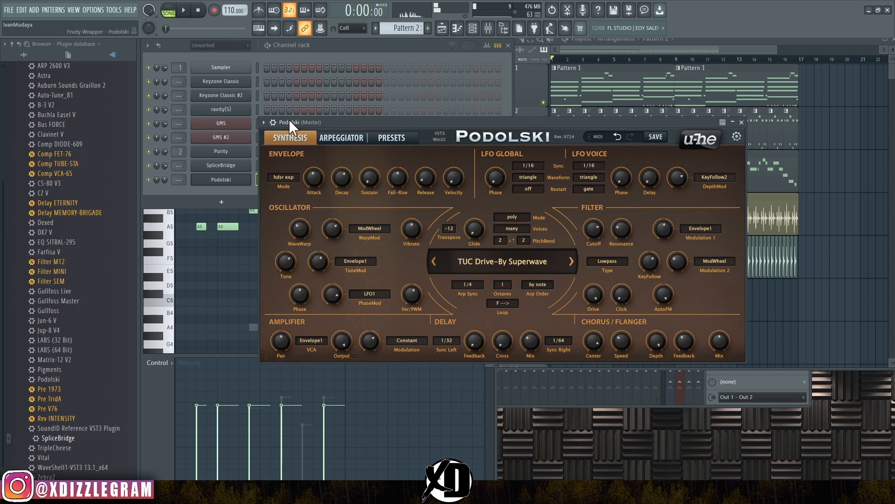
Step: Route Podolski to mixer track 3 and lower both its mixer fader and its channel volume
{"action": "left_click", "coordinate": [274, 123]}
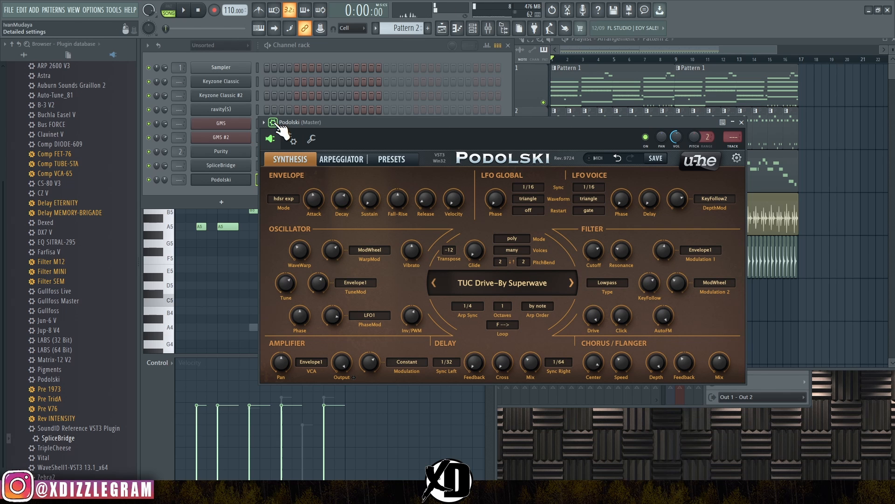
{"action": "left_click", "coordinate": [736, 148]}
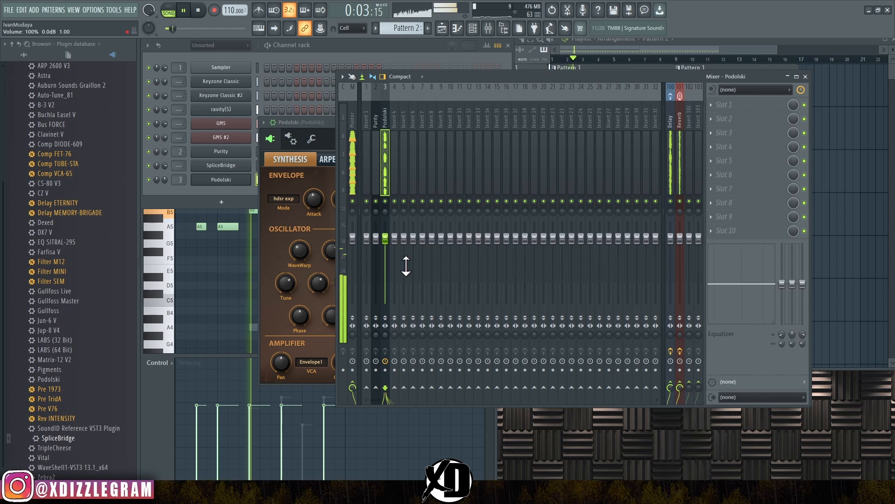
{"action": "left_click_drag", "start_coordinate": [387, 239], "coordinate": [385, 251]}
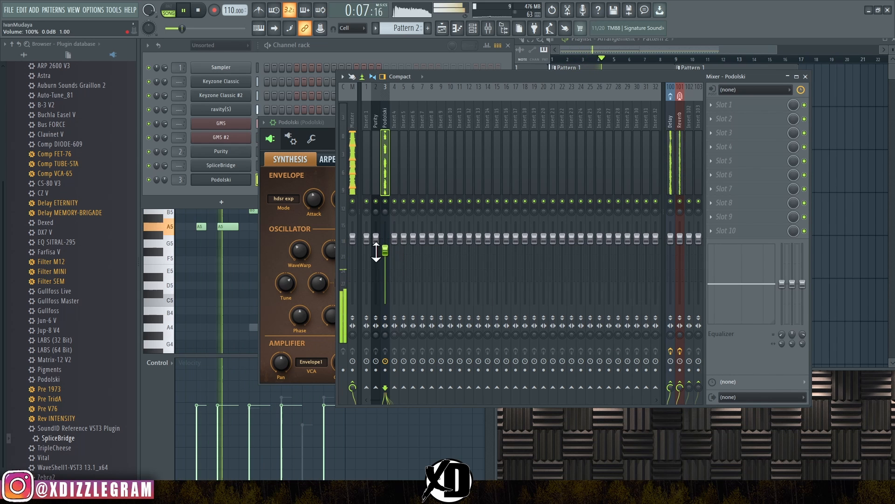
{"action": "left_click_drag", "start_coordinate": [165, 180], "coordinate": [165, 192]}
Step: Create an automation clip for Podolski's Filter1 cutoff on Track 6, spanning sixteen bars with its peak at bar 9
{"action": "left_click", "coordinate": [323, 182]}
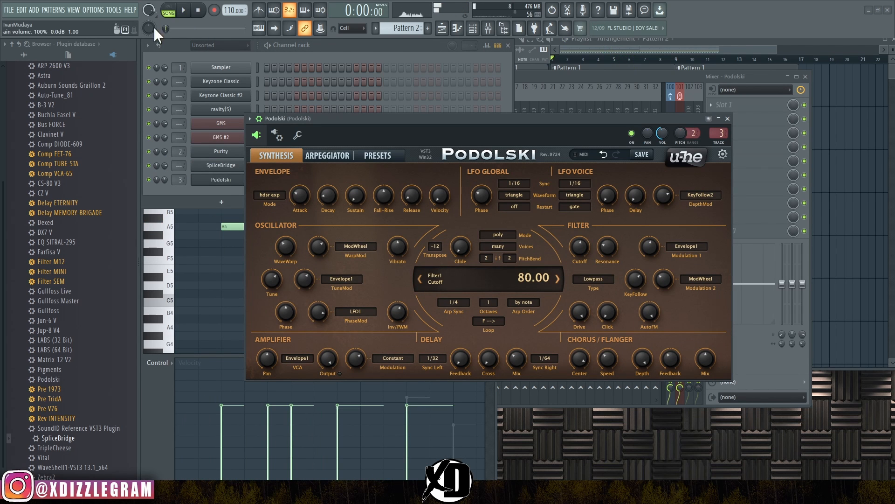
{"action": "left_click", "coordinate": [118, 13]}
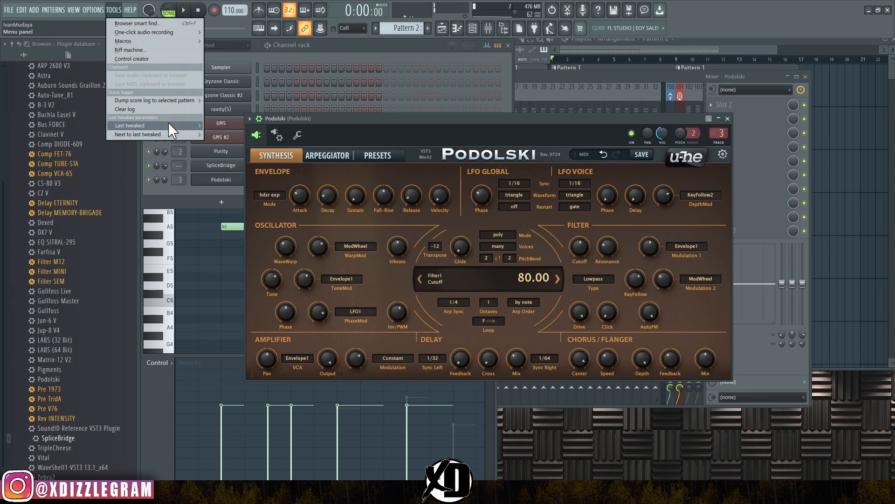
{"action": "mouse_move", "coordinate": [168, 122]}
{"action": "left_click", "coordinate": [256, 188]}
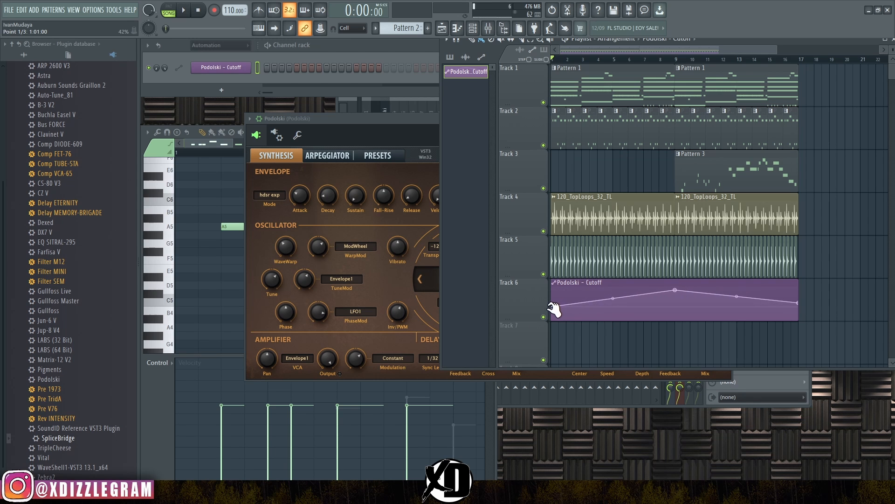
Step: Play the arrangement and curve the cutoff automation, bending the rise to bar 9 downward and the following fall upward
{"action": "key", "text": "space"}
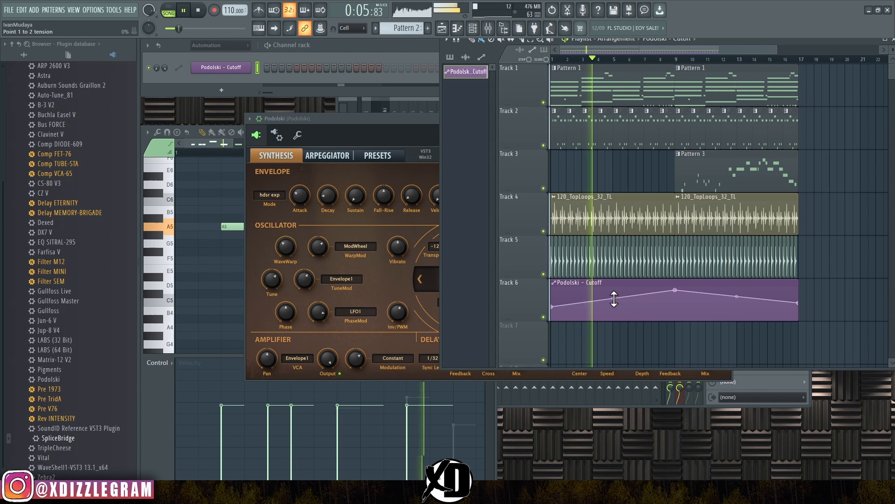
{"action": "left_click_drag", "start_coordinate": [615, 299], "coordinate": [614, 304]}
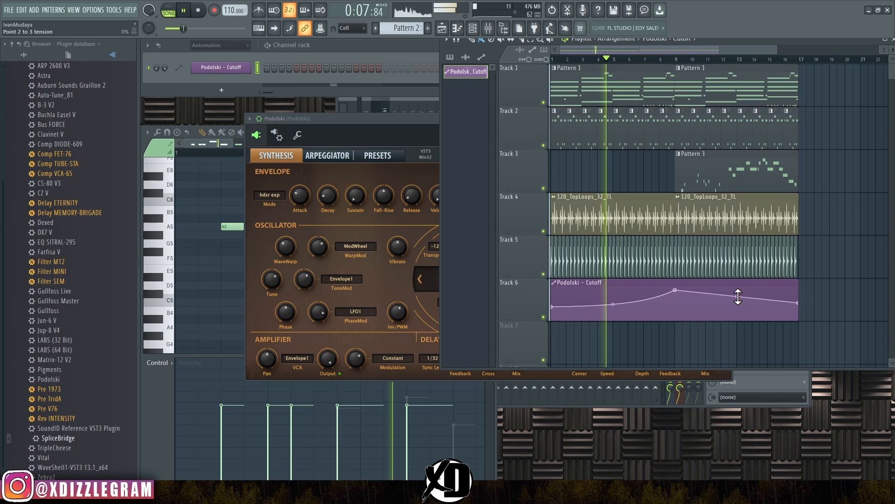
{"action": "left_click_drag", "start_coordinate": [738, 297], "coordinate": [738, 294]}
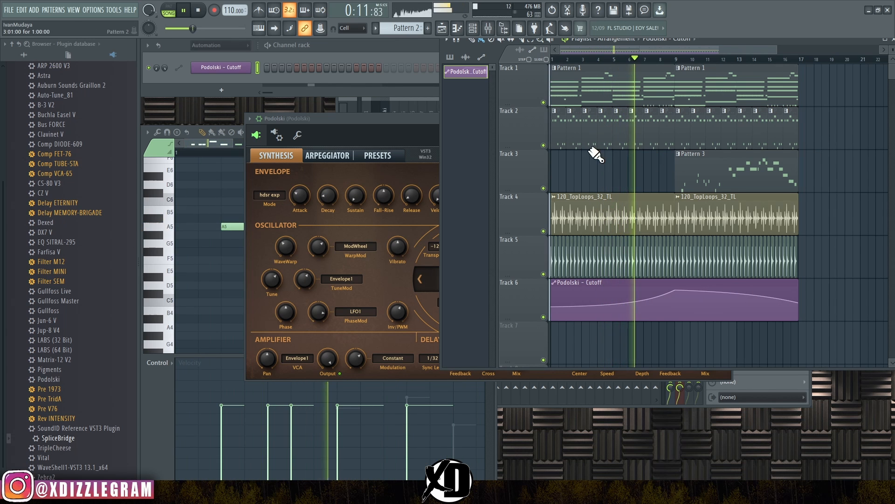
Step: Cut the ravity(S) notes from Pattern 1 and paste them into the same channel in Pattern 4
{"action": "double_click", "coordinate": [572, 89]}
{"action": "left_click", "coordinate": [397, 45]}
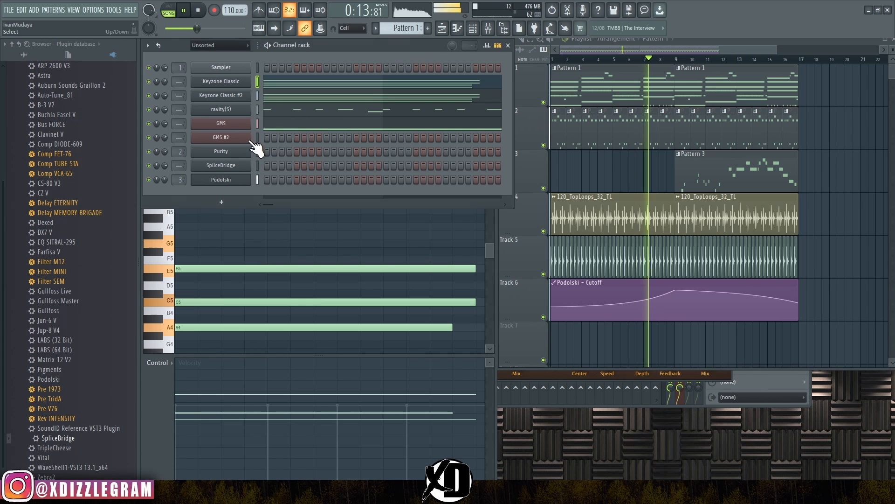
{"action": "left_click", "coordinate": [258, 110]}
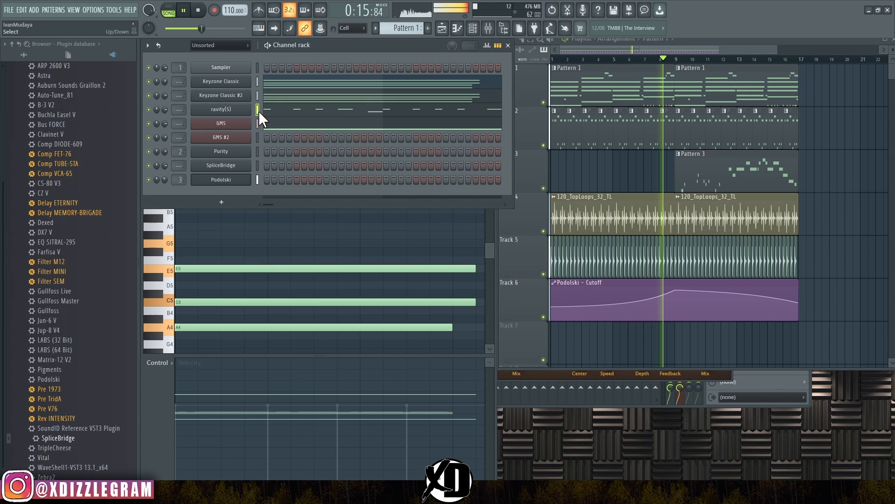
{"action": "key", "text": "ctrl+x"}
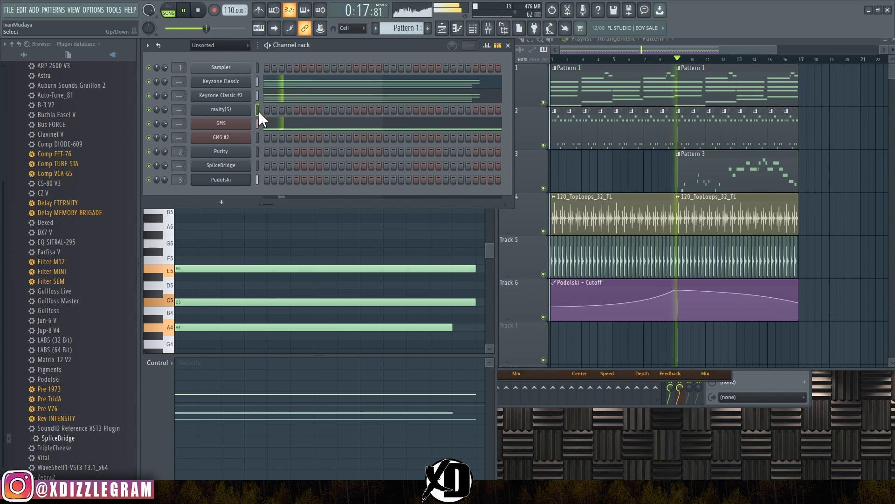
{"action": "key", "text": "F4"}
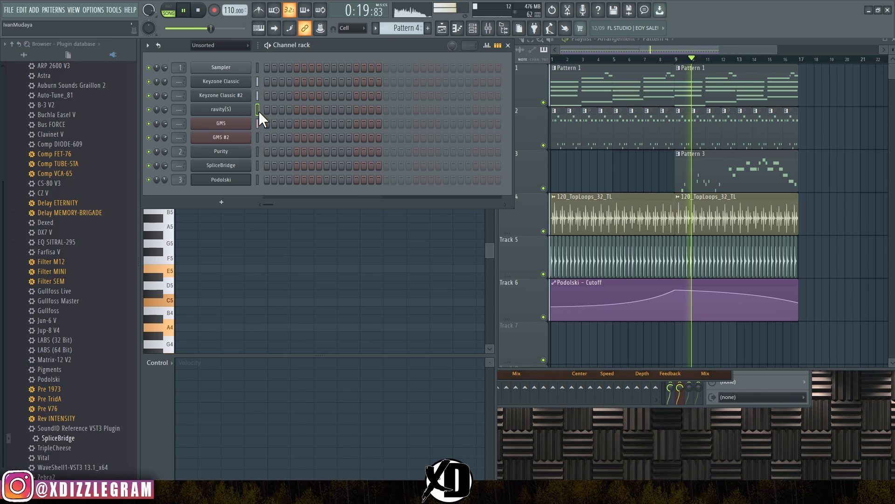
{"action": "key", "text": "ctrl+v"}
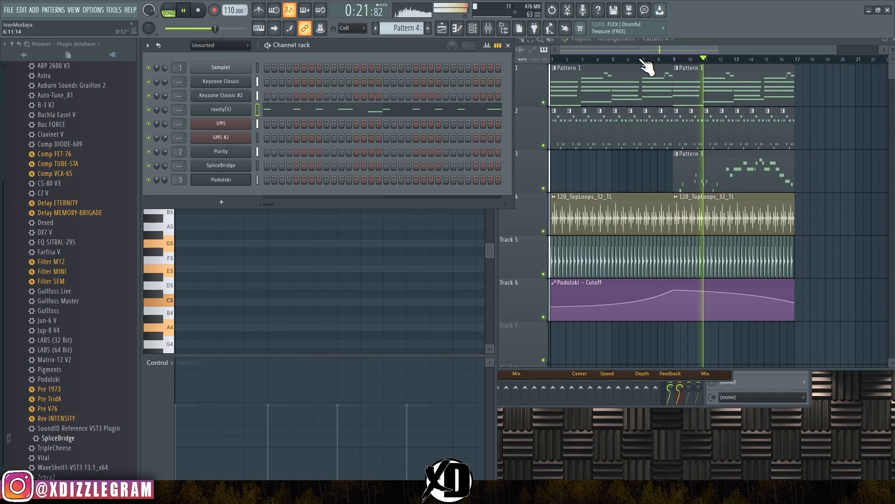
Step: Place two consecutive Pattern 4 clips on Track 7, starting at bars 17 and 25
{"action": "scroll", "coordinate": [646, 68], "scroll_direction": "down", "scroll_amount": 2}
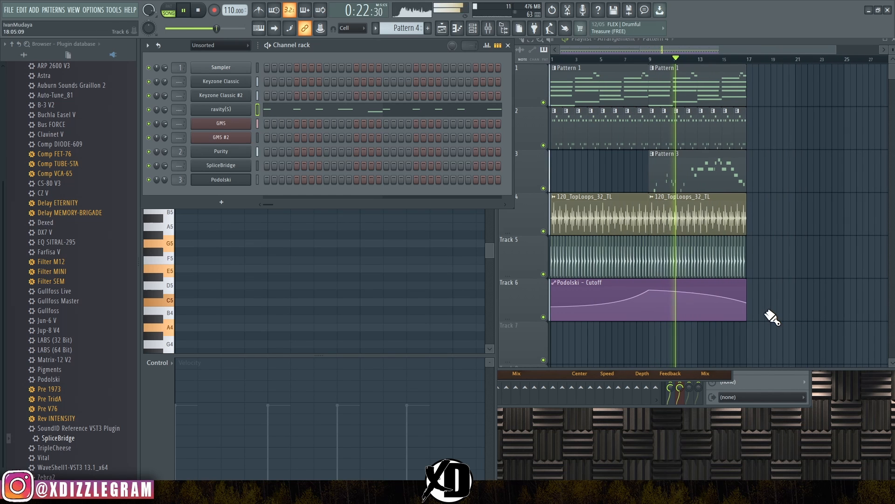
{"action": "left_click", "coordinate": [756, 346]}
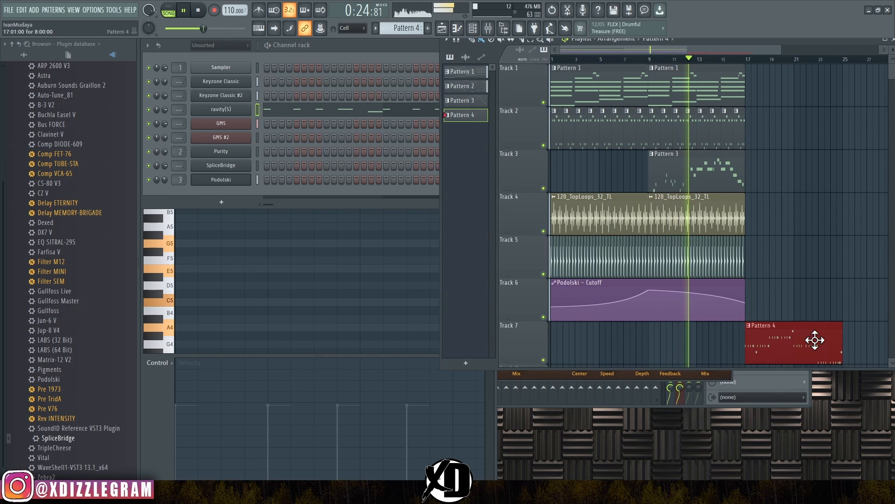
{"action": "left_click", "coordinate": [853, 353]}
Step: Select the clips on Tracks 1 to 5 from bar 9 to bar 17 and duplicate them twice, filling up to bar 33
{"action": "left_click_drag", "start_coordinate": [764, 258], "coordinate": [656, 91]}
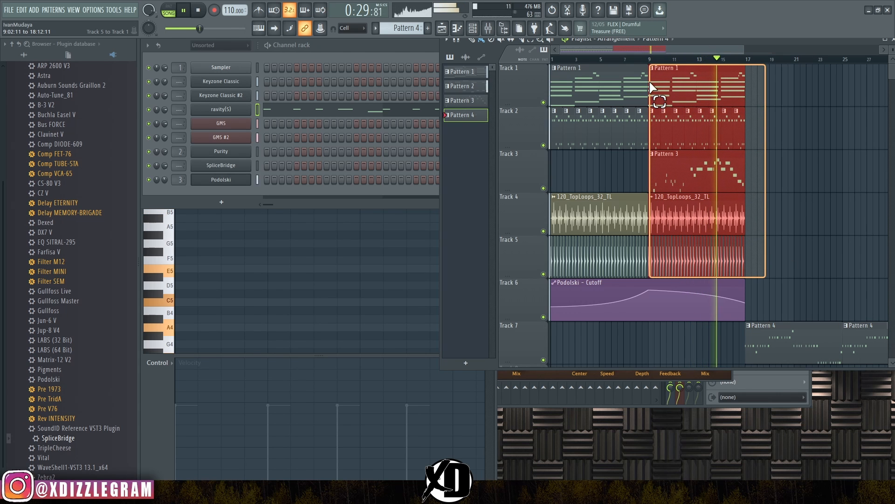
{"action": "left_click_drag", "start_coordinate": [651, 88], "coordinate": [649, 82]}
{"action": "key", "text": "ctrl+b"}
{"action": "key", "text": "ctrl+b"}
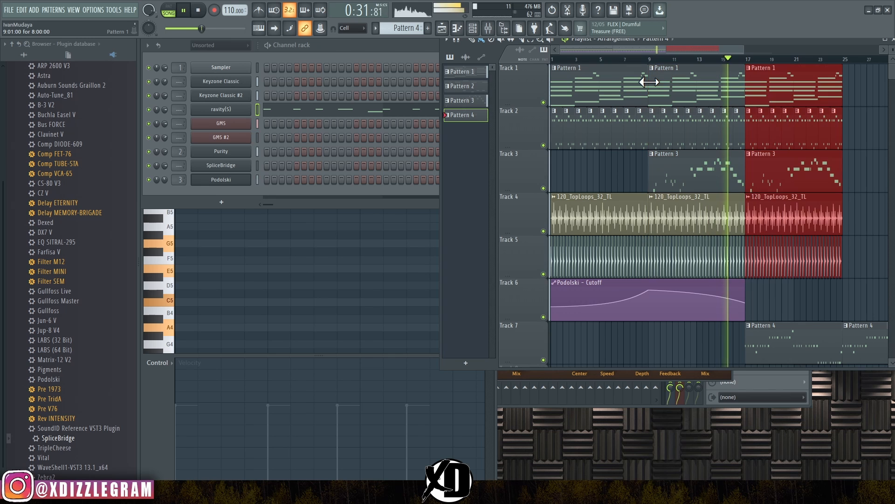
Step: Delete the duplicated Pattern 3 clips at bars 17 and 25 on Track 3
{"action": "scroll", "coordinate": [711, 64], "scroll_direction": "down", "scroll_amount": 2}
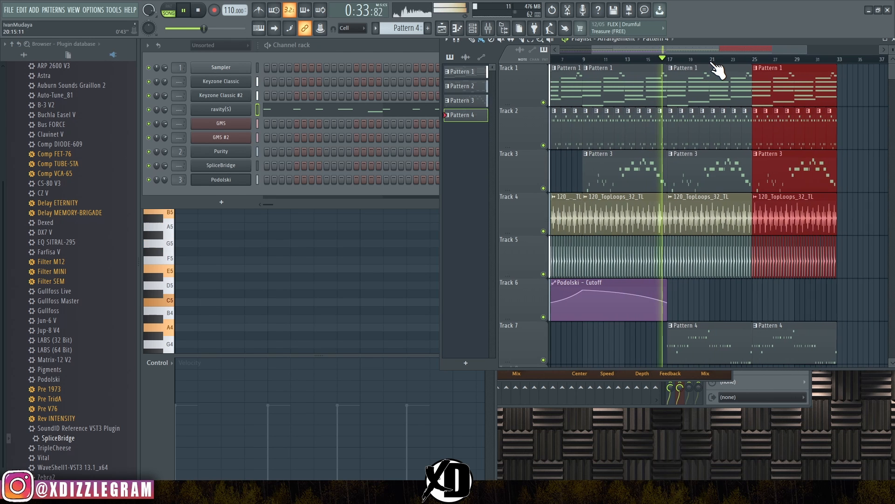
{"action": "right_click", "coordinate": [686, 181]}
{"action": "right_click", "coordinate": [783, 182]}
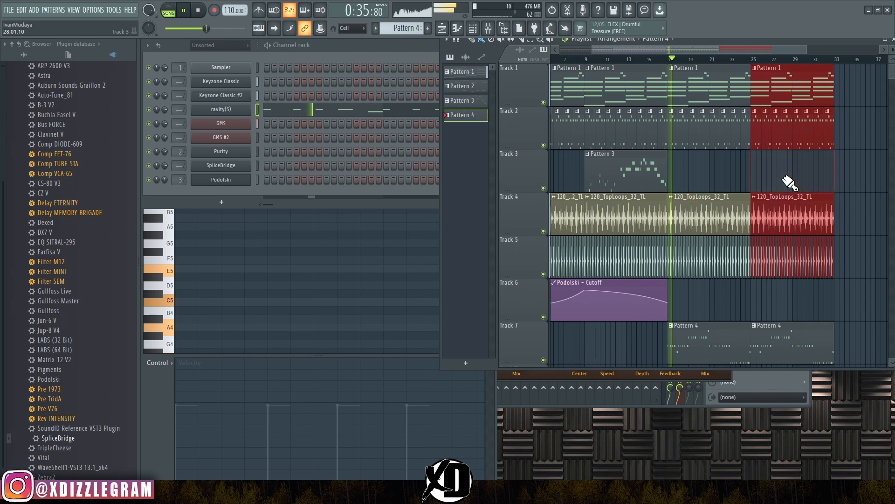
{"action": "scroll", "coordinate": [718, 68], "scroll_direction": "down", "scroll_amount": 3}
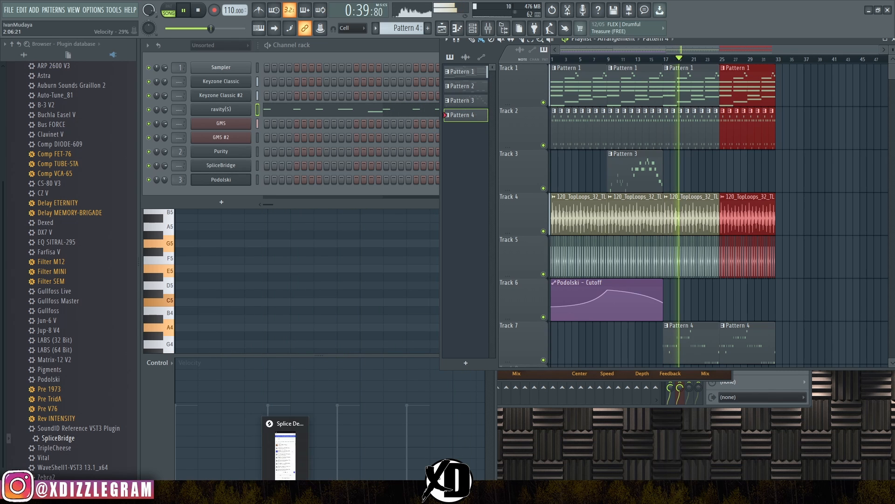
Step: Switch to Splice, stop the arrangement playback, search for "crash" and audition the dt2_crash_one_shot_mid_panning sample
{"action": "left_click", "coordinate": [285, 492]}
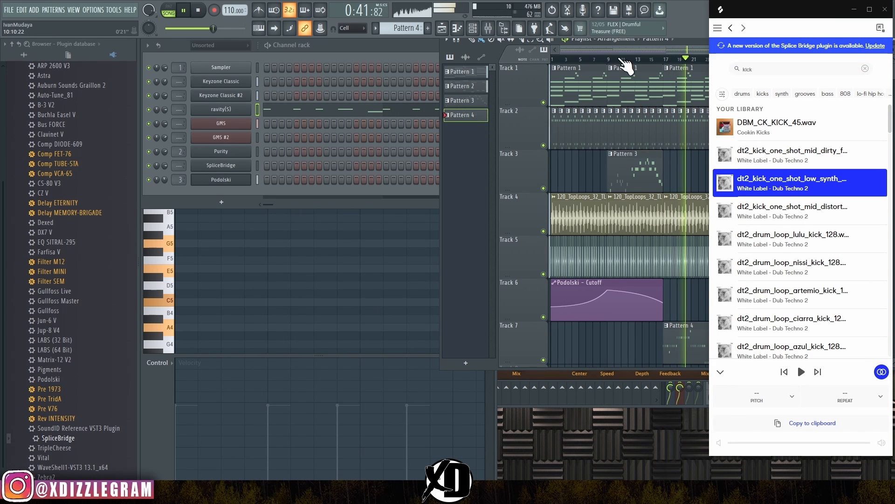
{"action": "left_click", "coordinate": [606, 55]}
{"action": "key", "text": "space"}
{"action": "key", "text": "alt+Tab"}
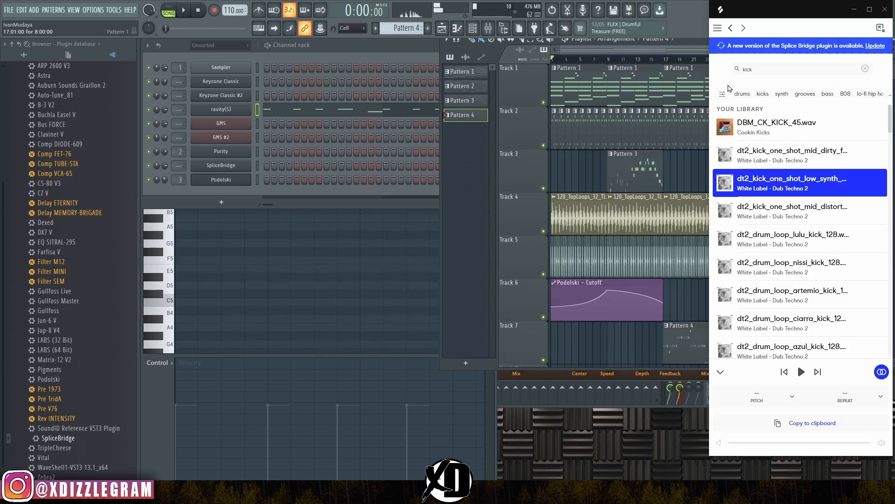
{"action": "left_click", "coordinate": [865, 68]}
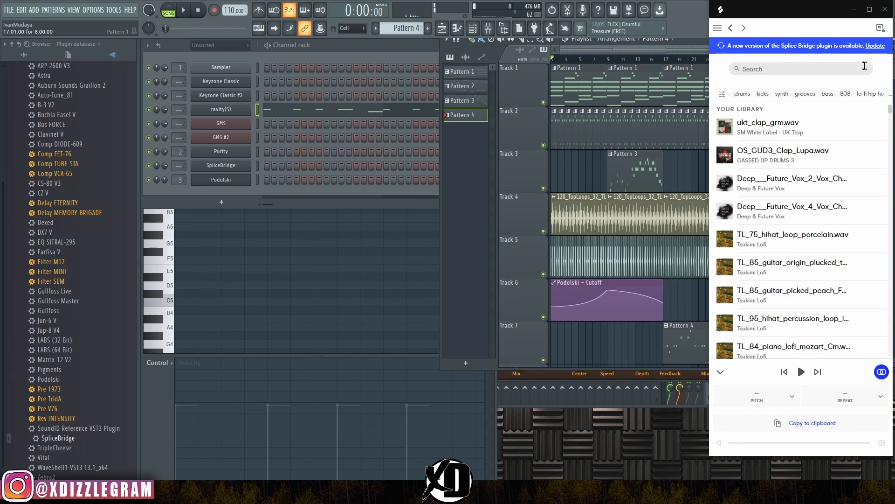
{"action": "type", "text": "crash"}
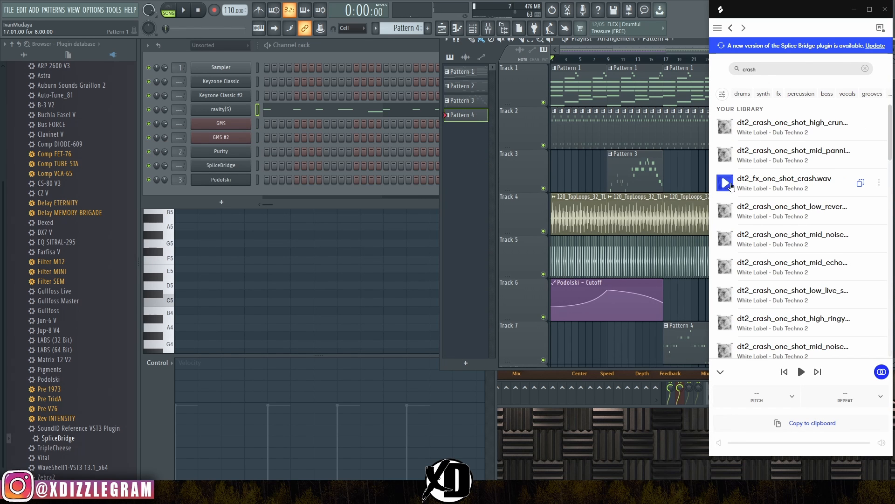
{"action": "left_click", "coordinate": [731, 157]}
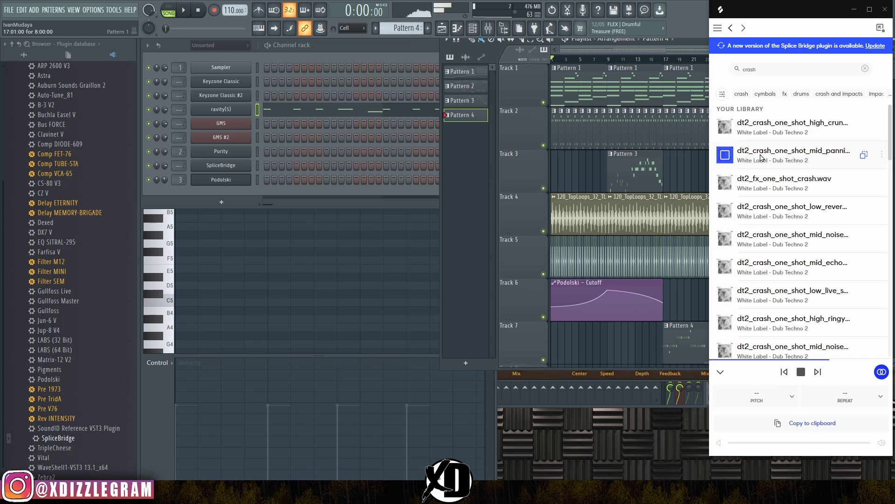
Step: Place the panning crash sample at bar 1 of Track 8, lower its audio clip volume and play the arrangement
{"action": "left_click_drag", "start_coordinate": [828, 167], "coordinate": [671, 333]}
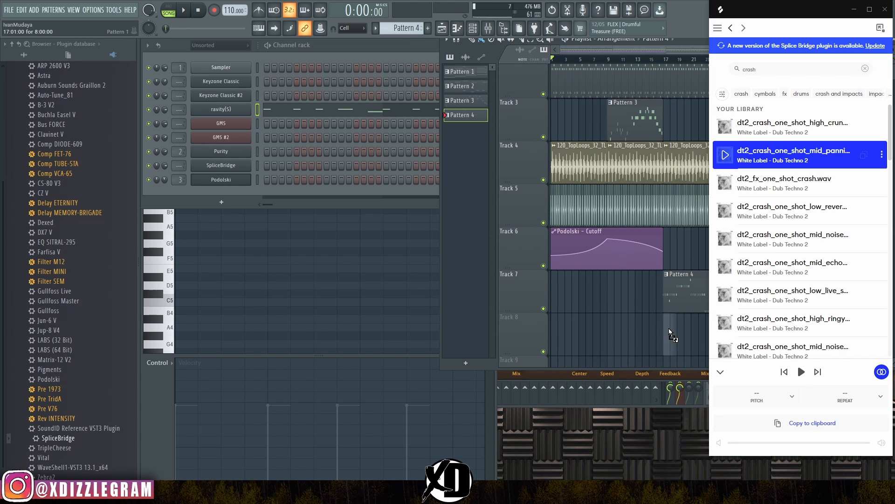
{"action": "left_click_drag", "start_coordinate": [563, 326], "coordinate": [562, 329]}
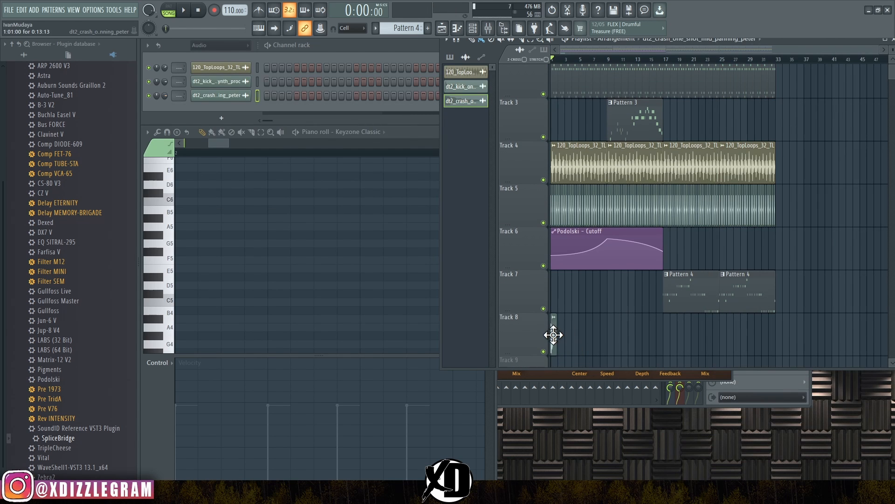
{"action": "double_click", "coordinate": [555, 335]}
{"action": "left_click_drag", "start_coordinate": [337, 102], "coordinate": [337, 117]}
{"action": "key", "text": "space"}
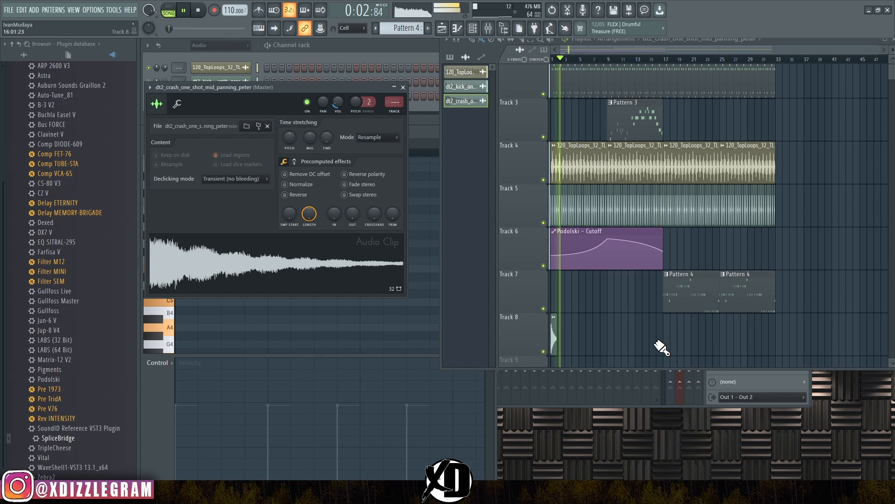
Step: Stop the arrangement, route the panning crash sample to mixer insert 4 and load Fruity Reeverb 2 in its slot 3
{"action": "key", "text": "space"}
{"action": "key", "text": "ctrl+l"}
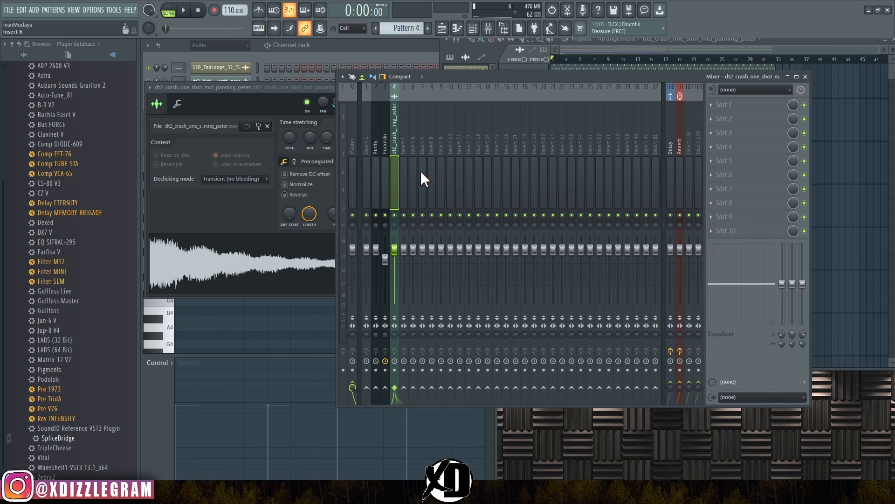
{"action": "left_click", "coordinate": [737, 134]}
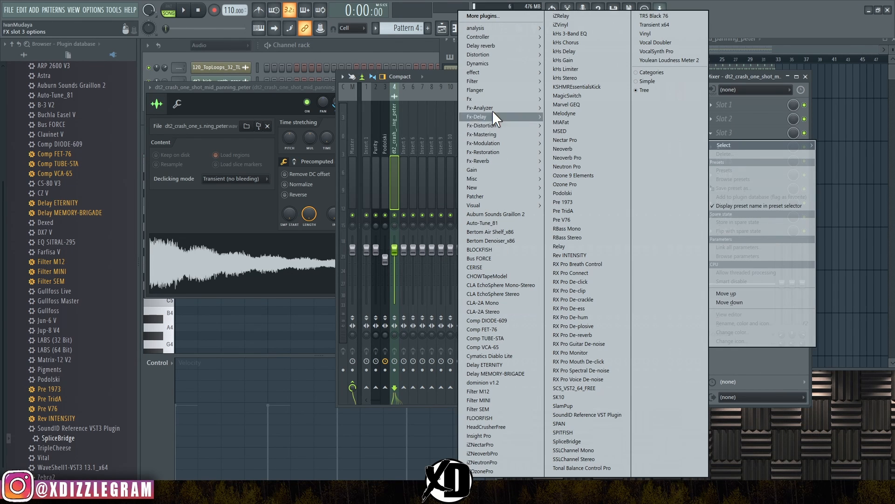
{"action": "mouse_move", "coordinate": [500, 47]}
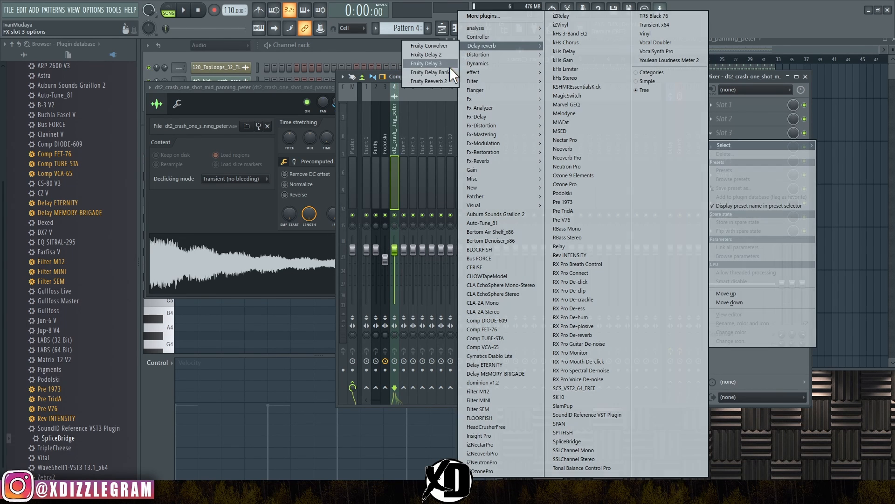
{"action": "left_click", "coordinate": [446, 81]}
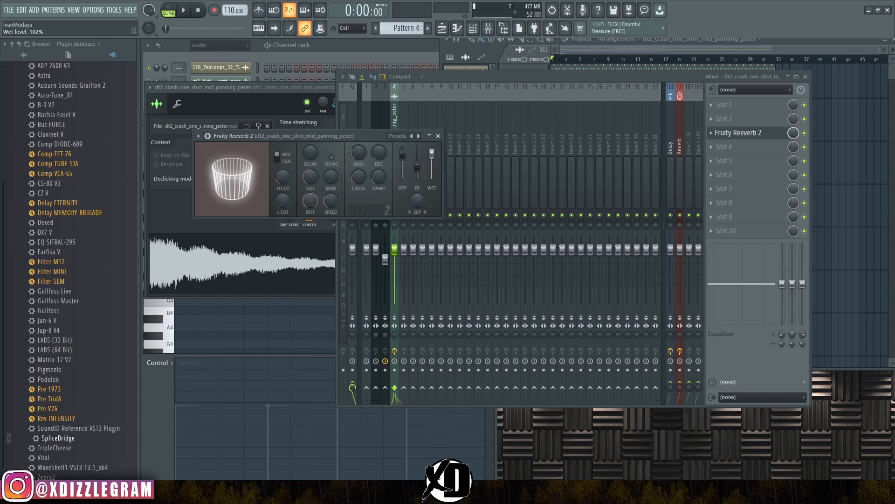
Step: Increase the room size of Fruity Reeverb 2 on the crash insert and audition the result
{"action": "left_click_drag", "start_coordinate": [310, 177], "coordinate": [310, 137]}
{"action": "key", "text": "space"}
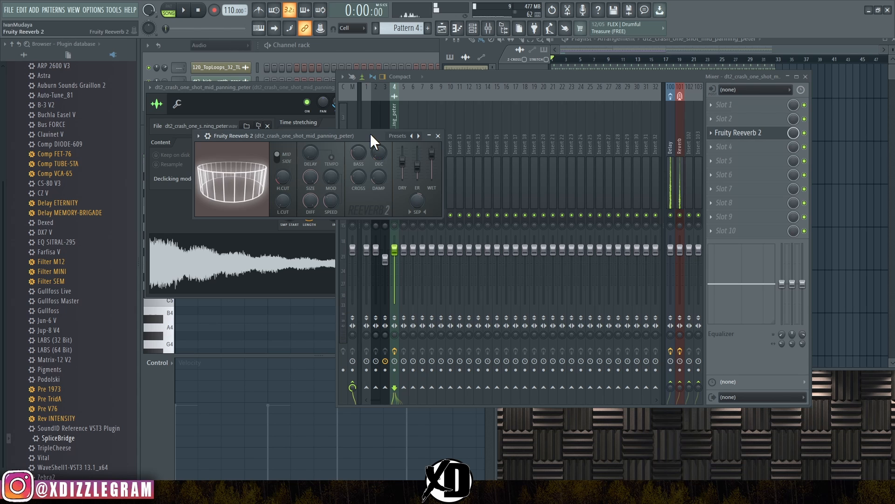
{"action": "key", "text": "space"}
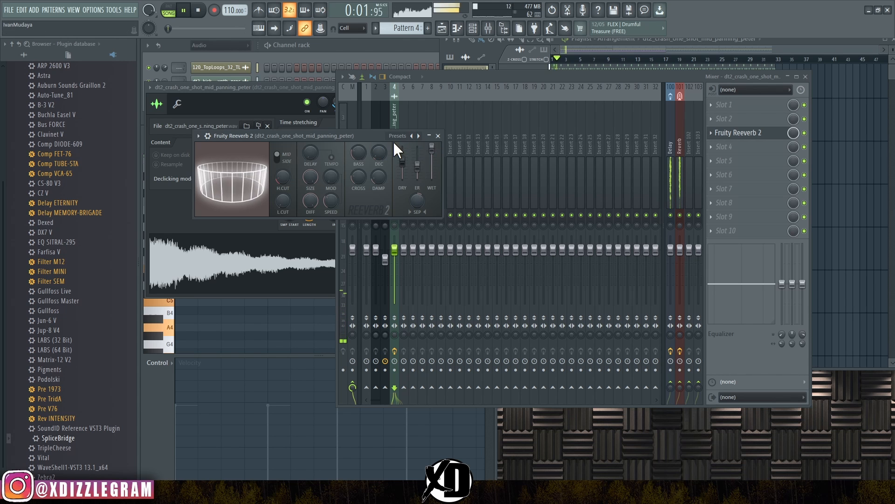
{"action": "left_click", "coordinate": [438, 136]}
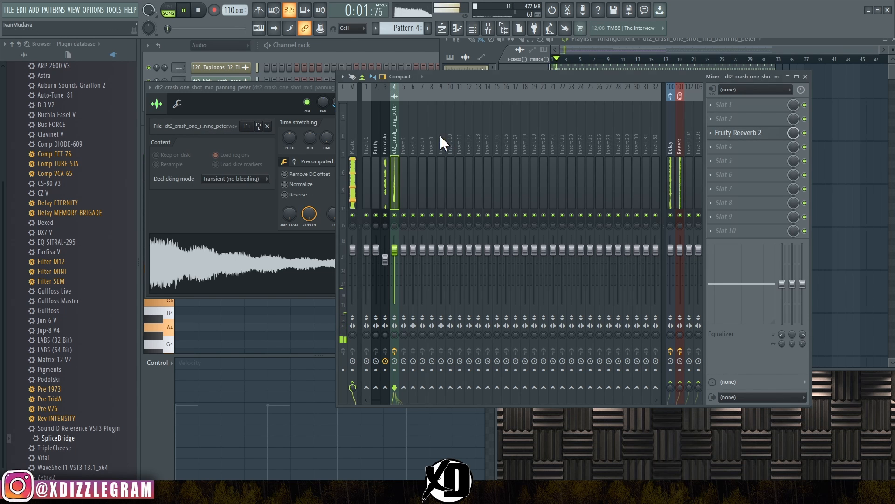
{"action": "key", "text": "space"}
Step: Load Fruity Delay 3 in slot 4 of the crash insert and audition it with the arrangement
{"action": "left_click", "coordinate": [736, 146]}
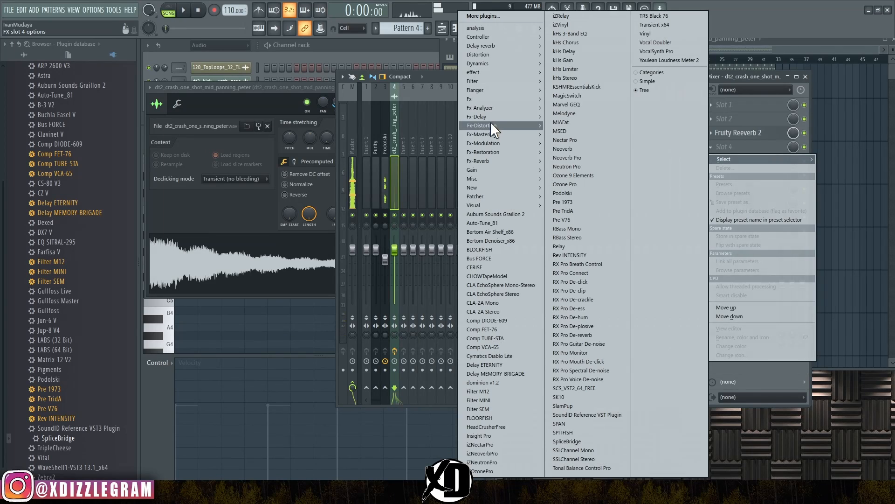
{"action": "mouse_move", "coordinate": [499, 57]}
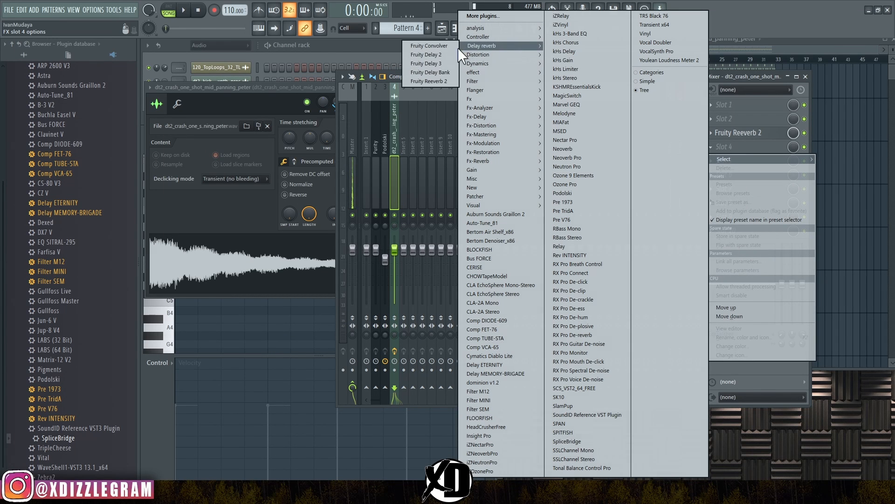
{"action": "left_click", "coordinate": [443, 62]}
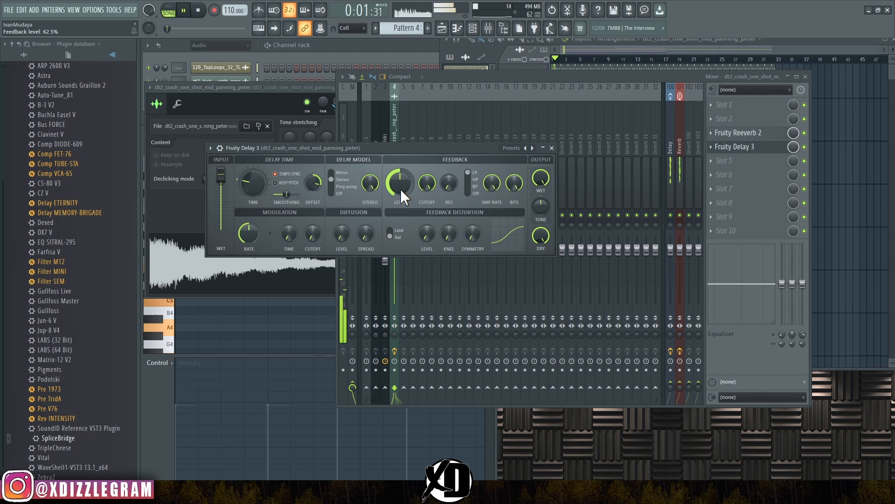
{"action": "left_click", "coordinate": [552, 148]}
{"action": "key", "text": "space"}
Step: Search Splice for "riser" and place the adt_100_cymbal_riser_crash sample at bar 8 of Track 8 in the playlist
{"action": "left_click", "coordinate": [610, 49]}
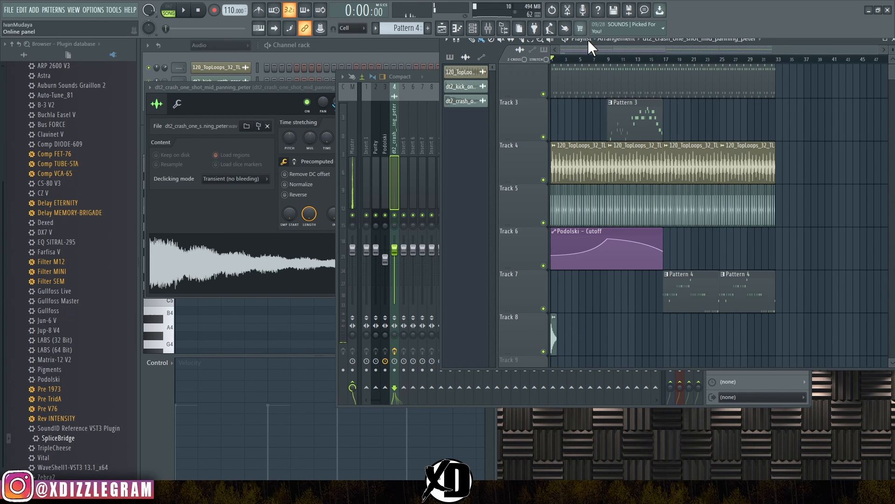
{"action": "scroll", "coordinate": [581, 56], "scroll_direction": "up", "scroll_amount": 5}
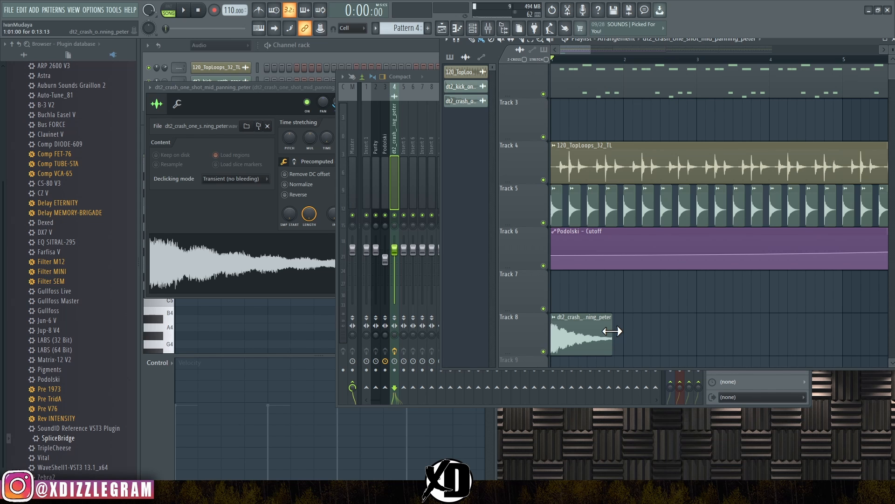
{"action": "scroll", "coordinate": [604, 331], "scroll_direction": "down", "scroll_amount": 5}
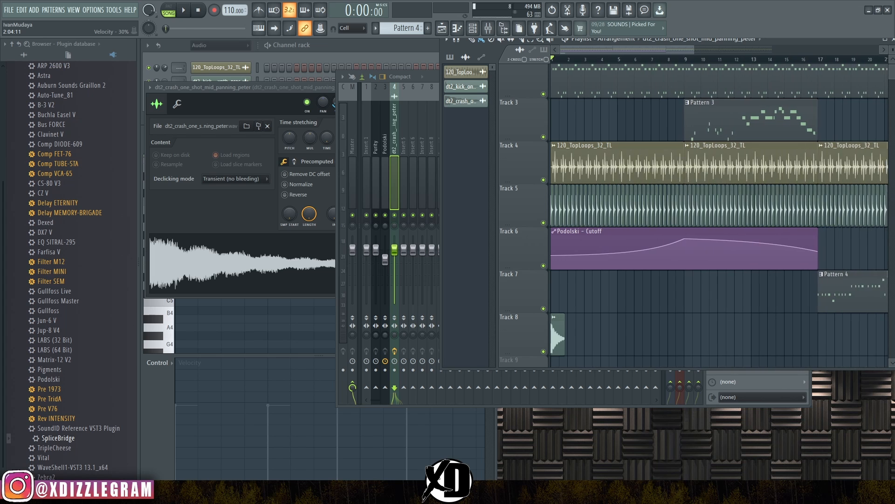
{"action": "key", "text": "alt+Tab"}
{"action": "left_click", "coordinate": [822, 69]}
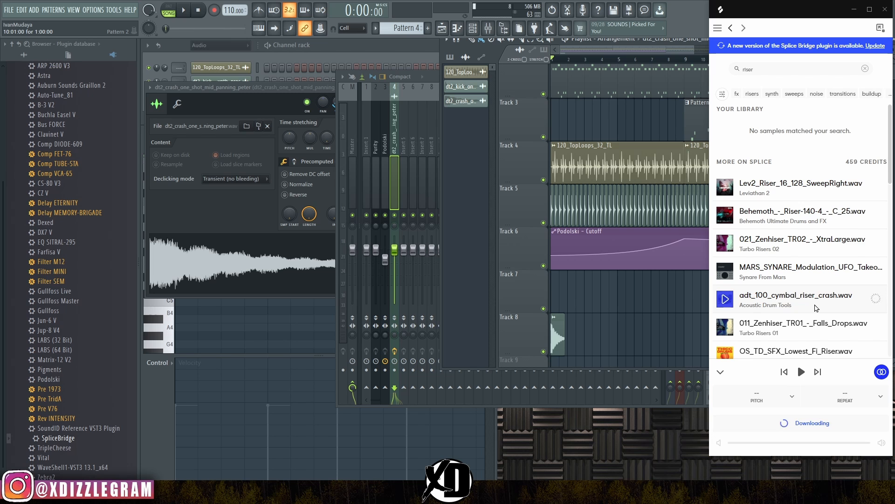
{"action": "left_click_drag", "start_coordinate": [821, 300], "coordinate": [670, 291]}
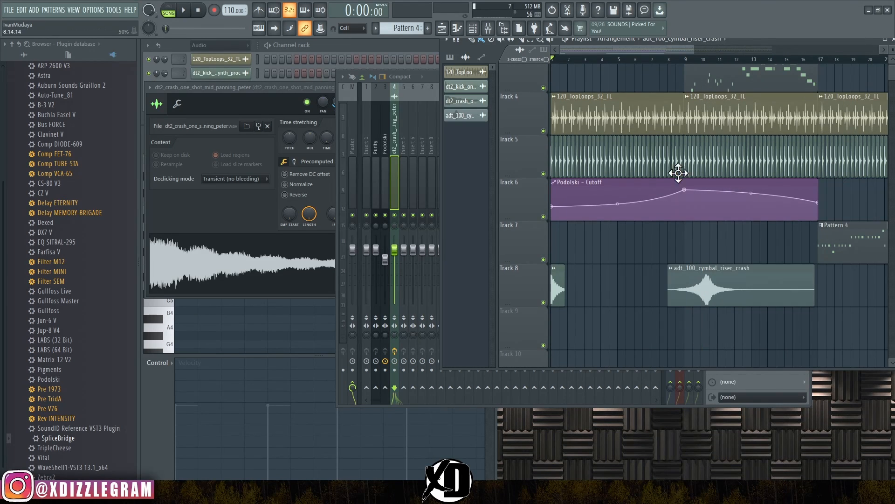
Step: Maximize the playlist and move the cymbal riser clip on Track 8 earlier so its peak lands on bar 9
{"action": "double_click", "coordinate": [774, 42]}
{"action": "scroll", "coordinate": [563, 287], "scroll_direction": "up", "scroll_amount": 3}
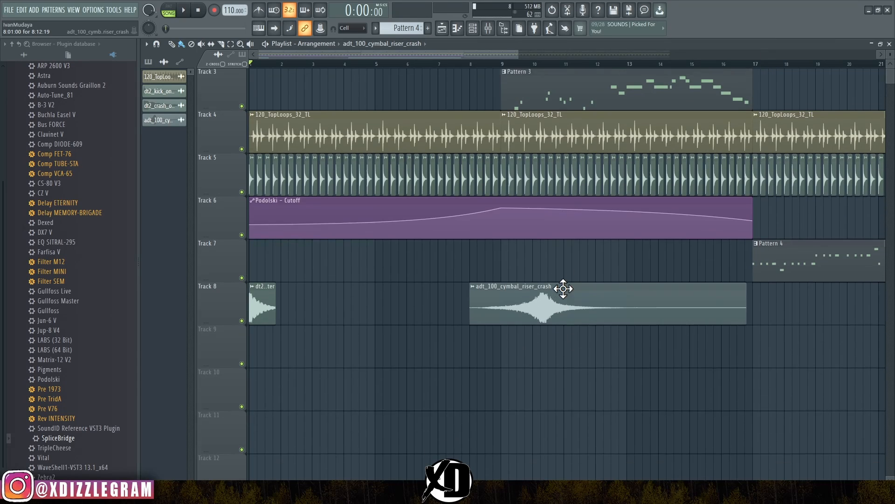
{"action": "scroll", "coordinate": [564, 280], "scroll_direction": "down", "scroll_amount": 2}
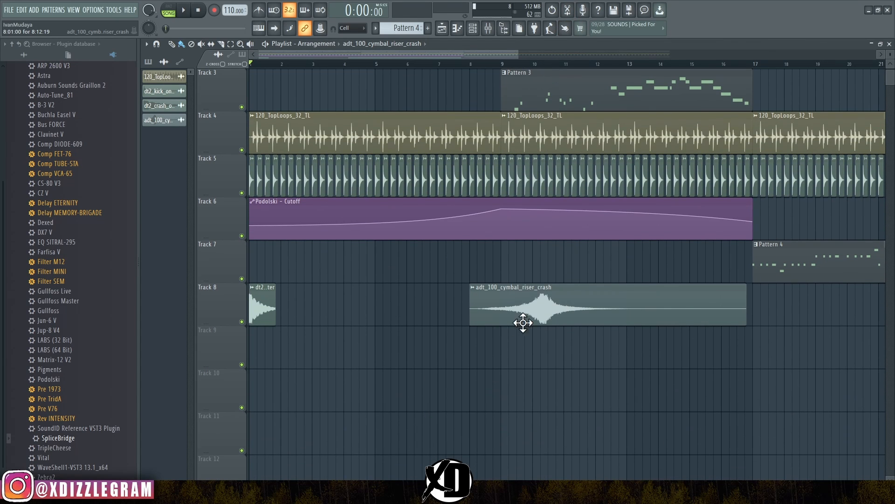
{"action": "left_click_drag", "start_coordinate": [523, 322], "coordinate": [521, 298]}
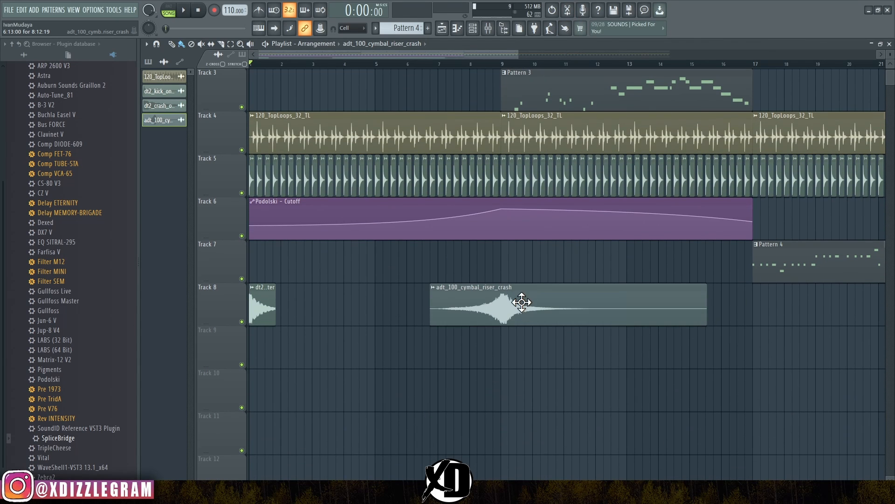
Step: Lower the cymbal riser's audio clip volume to 29% and play the arrangement from about bar 6
{"action": "double_click", "coordinate": [522, 300]}
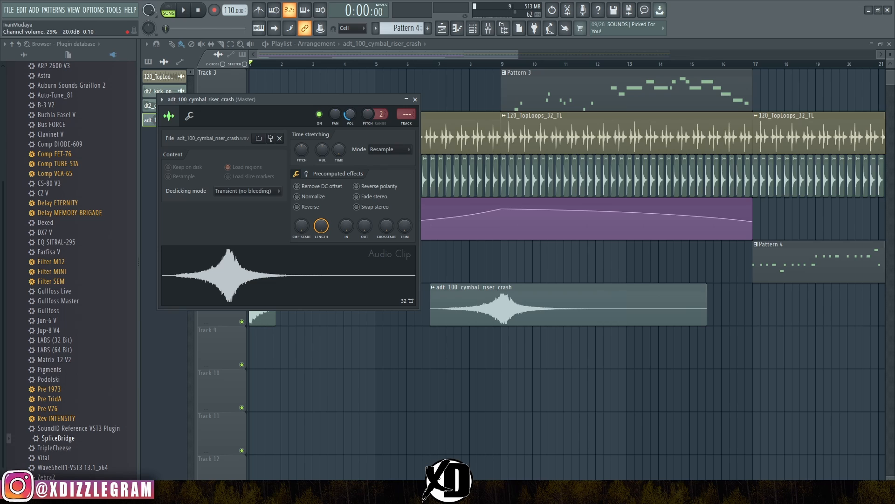
{"action": "left_click", "coordinate": [415, 99]}
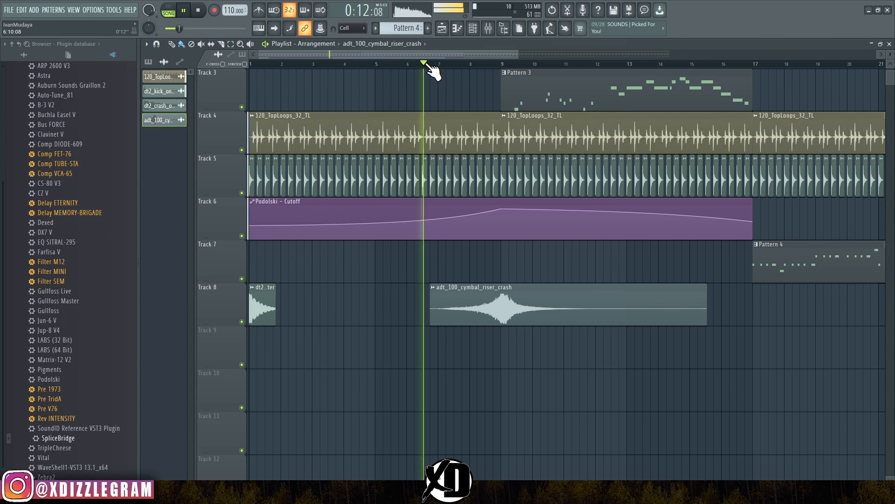
{"action": "scroll", "coordinate": [459, 74], "scroll_direction": "down", "scroll_amount": 3}
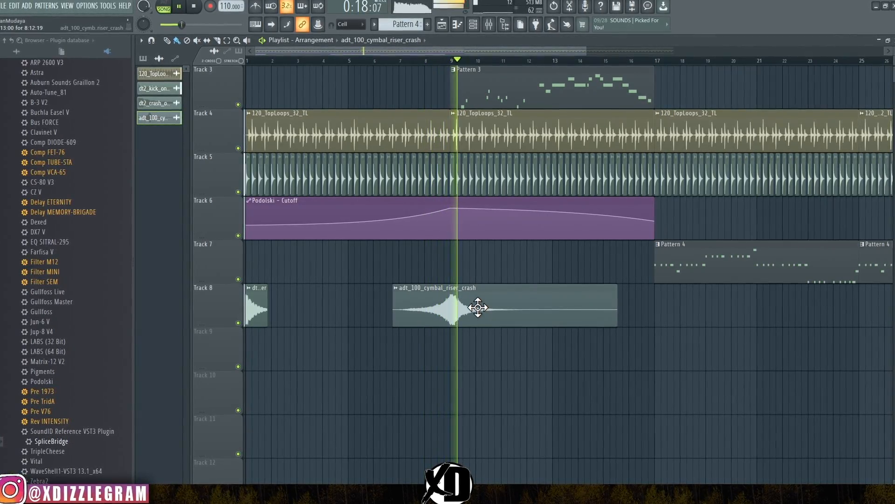
{"action": "scroll", "coordinate": [494, 63], "scroll_direction": "down", "scroll_amount": 3}
{"action": "scroll", "coordinate": [497, 110], "scroll_direction": "up", "scroll_amount": 2}
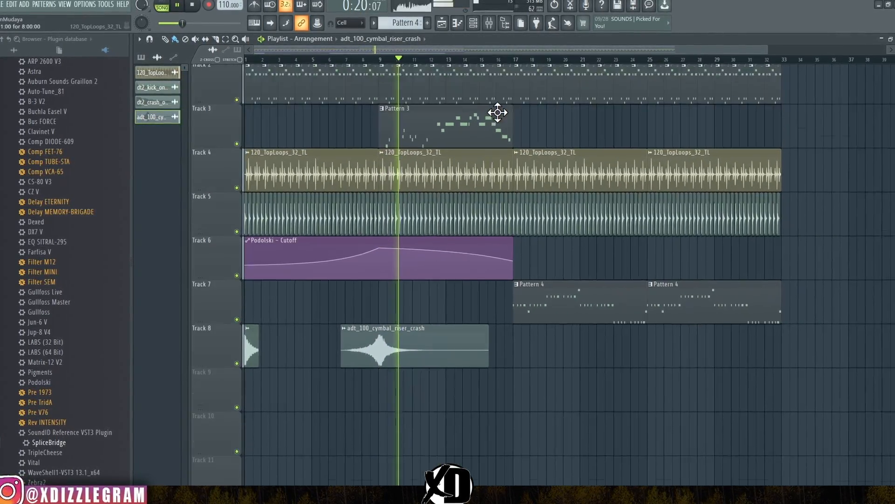
Step: Delete the Track 5 kick clips from bar 15 through bar 16, keeping only the kick on bar 16's last beat
{"action": "scroll", "coordinate": [497, 110], "scroll_direction": "down", "scroll_amount": 2}
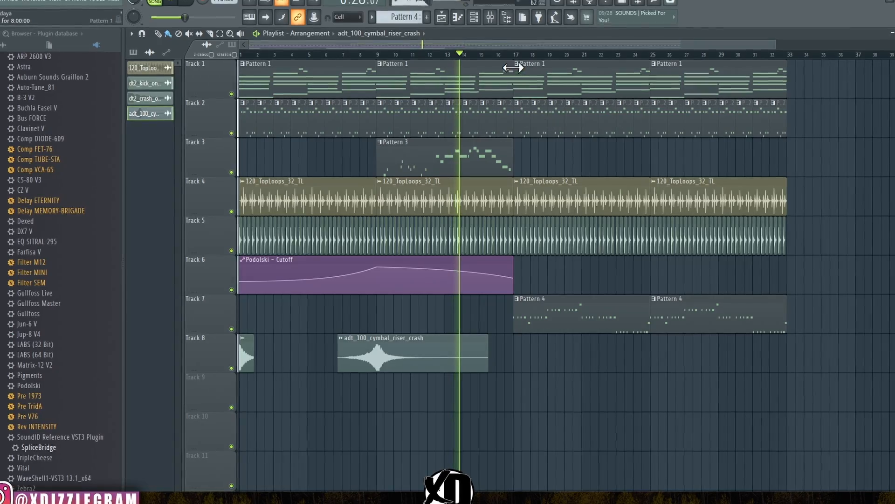
{"action": "scroll", "coordinate": [513, 68], "scroll_direction": "up", "scroll_amount": 5}
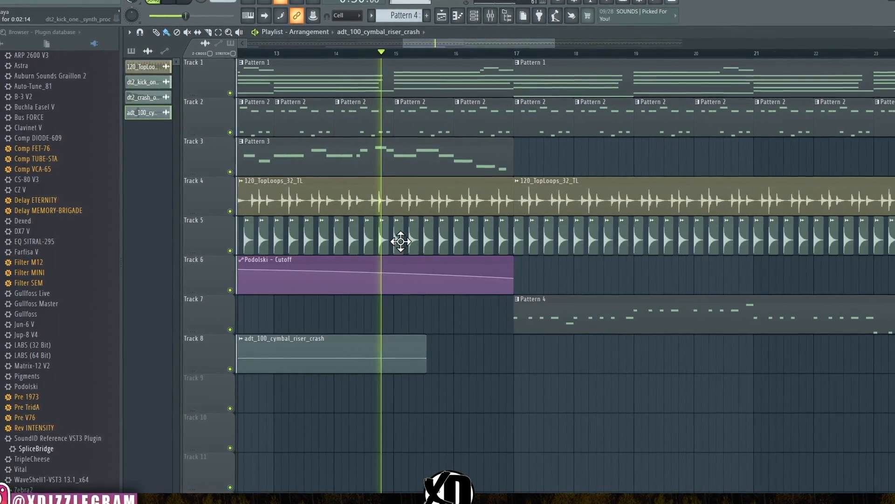
{"action": "mouse_move", "coordinate": [401, 241]}
{"action": "left_mouse_down"}
{"action": "mouse_move", "coordinate": [464, 237]}
{"action": "mouse_move", "coordinate": [480, 250]}
{"action": "left_mouse_up"}
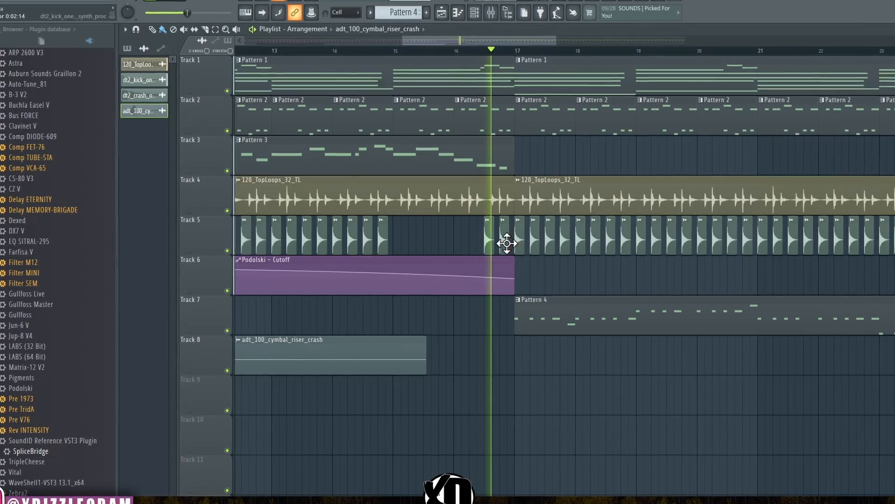
{"action": "right_click", "coordinate": [486, 240]}
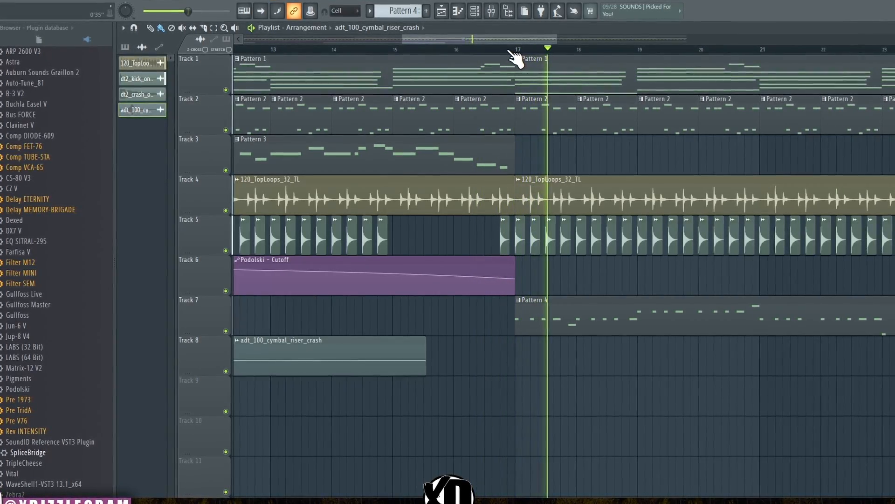
Step: Delete the second Pattern 4 clip on Track 7, starting at bar 25
{"action": "scroll", "coordinate": [515, 58], "scroll_direction": "down", "scroll_amount": 6}
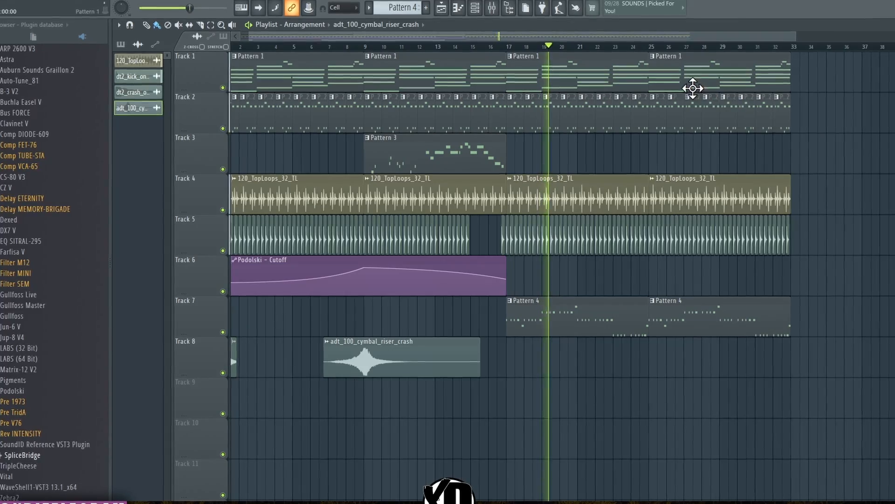
{"action": "right_click", "coordinate": [710, 323]}
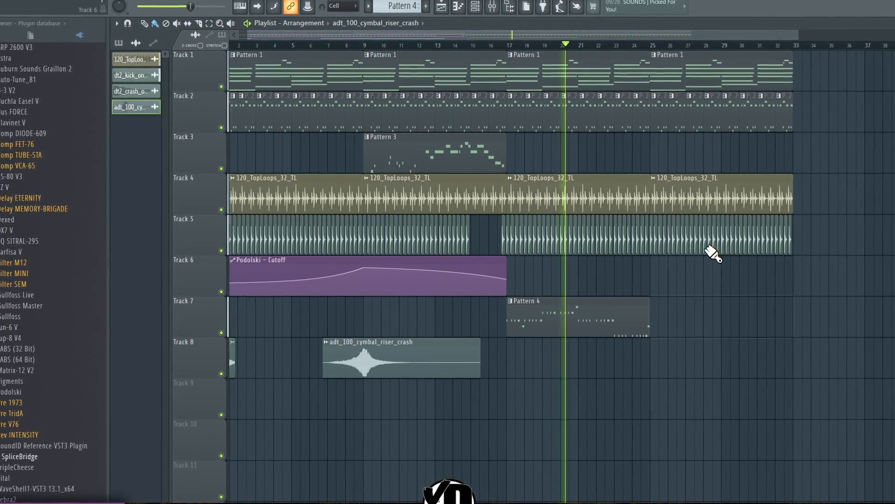
{"action": "scroll", "coordinate": [689, 54], "scroll_direction": "down", "scroll_amount": 2}
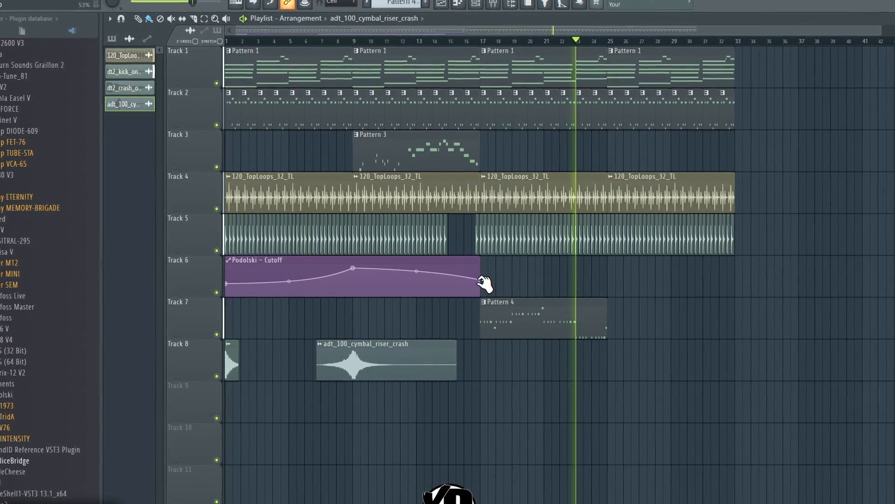
Step: Extend the Podolski cutoff automation on Track 6 to bar 33, with a low point at bar 21 and a raised point at bar 29
{"action": "left_click_drag", "start_coordinate": [483, 282], "coordinate": [735, 290]}
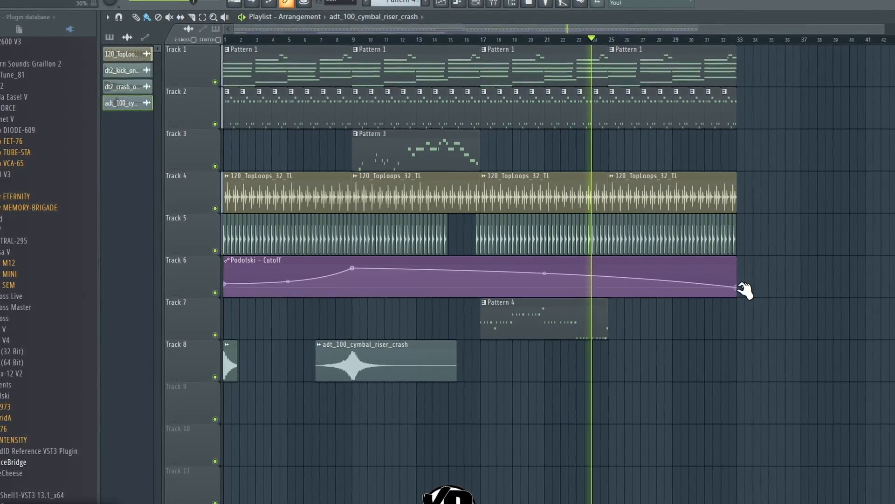
{"action": "left_click", "coordinate": [547, 283]}
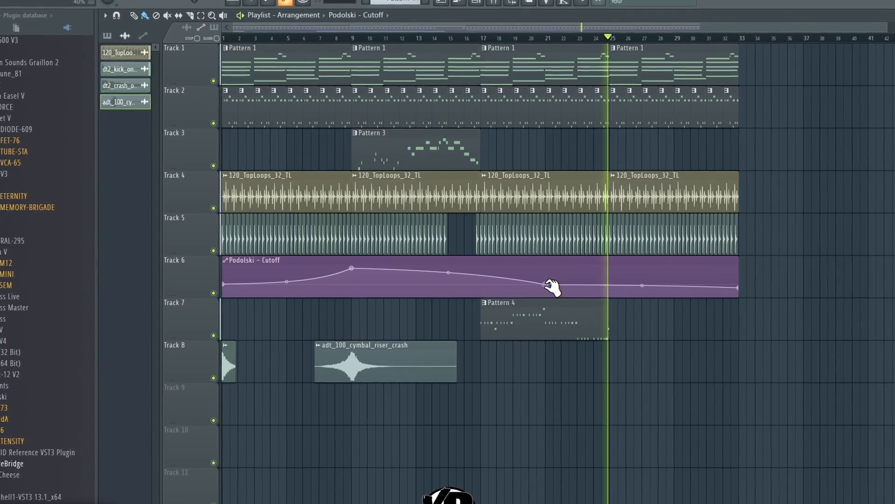
{"action": "right_click", "coordinate": [676, 271]}
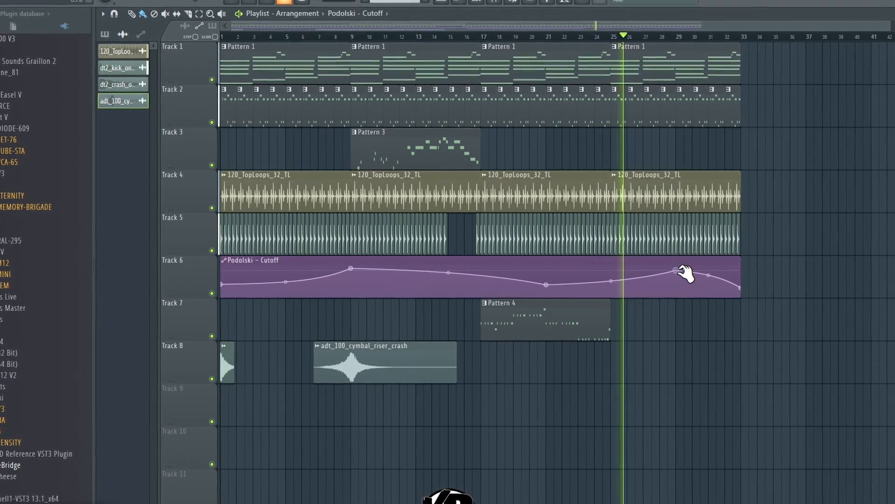
{"action": "left_click_drag", "start_coordinate": [677, 270], "coordinate": [677, 276]}
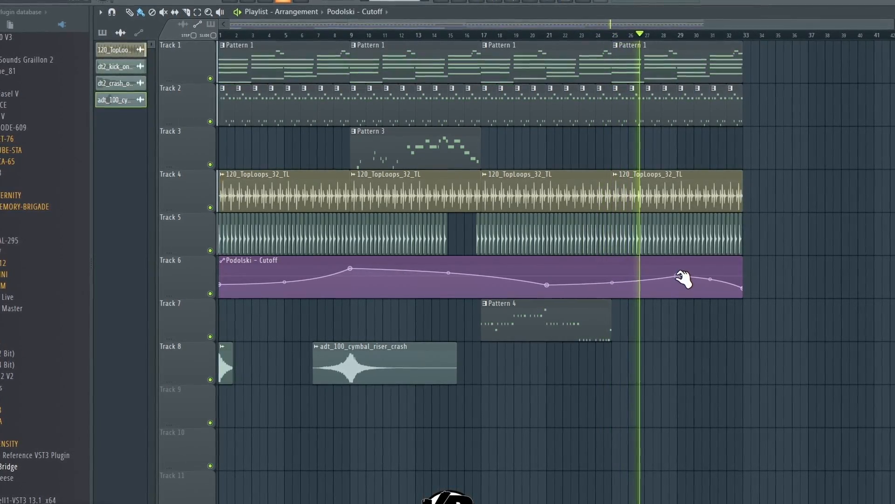
Step: Place further copies of the panning crash clip at bars 17 and 33 on Track 8
{"action": "left_click", "coordinate": [226, 366]}
{"action": "left_click", "coordinate": [488, 368]}
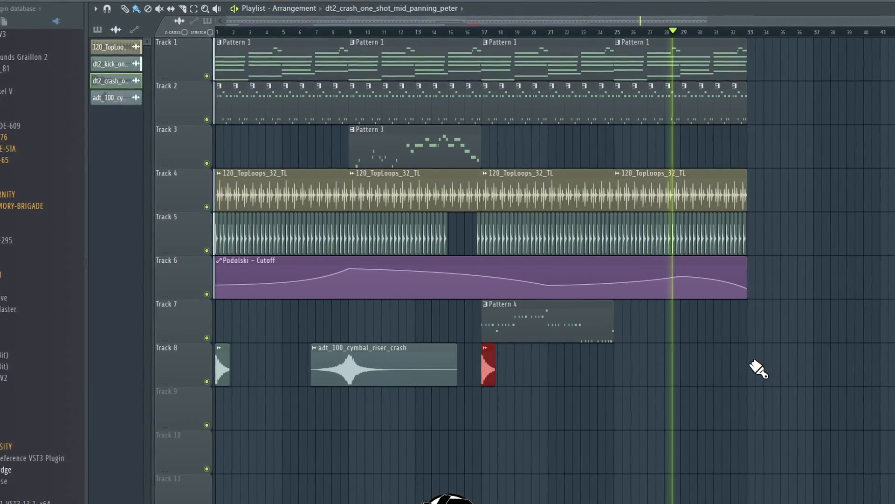
{"action": "left_click", "coordinate": [752, 363]}
{"action": "scroll", "coordinate": [726, 39], "scroll_direction": "down", "scroll_amount": 2}
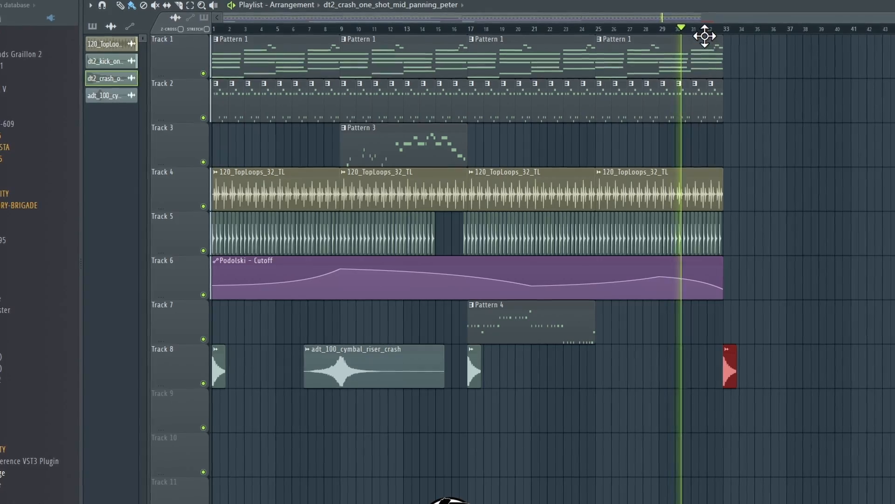
{"action": "scroll", "coordinate": [714, 35], "scroll_direction": "down", "scroll_amount": 2}
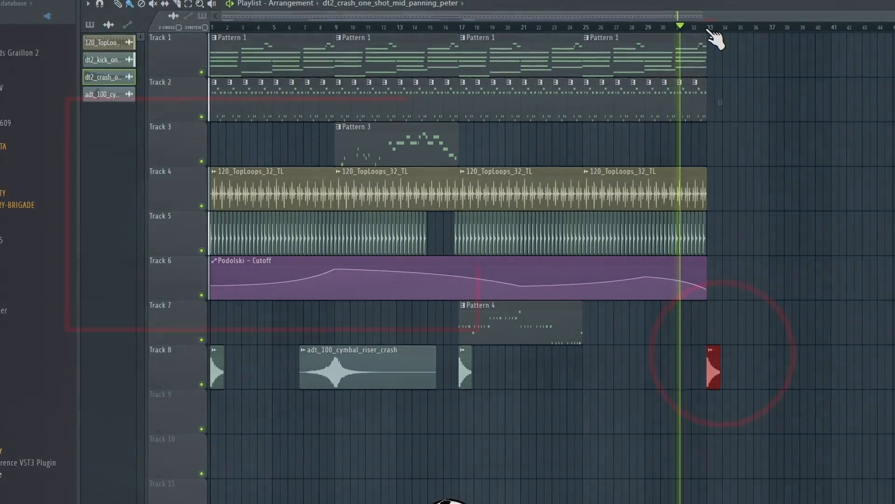